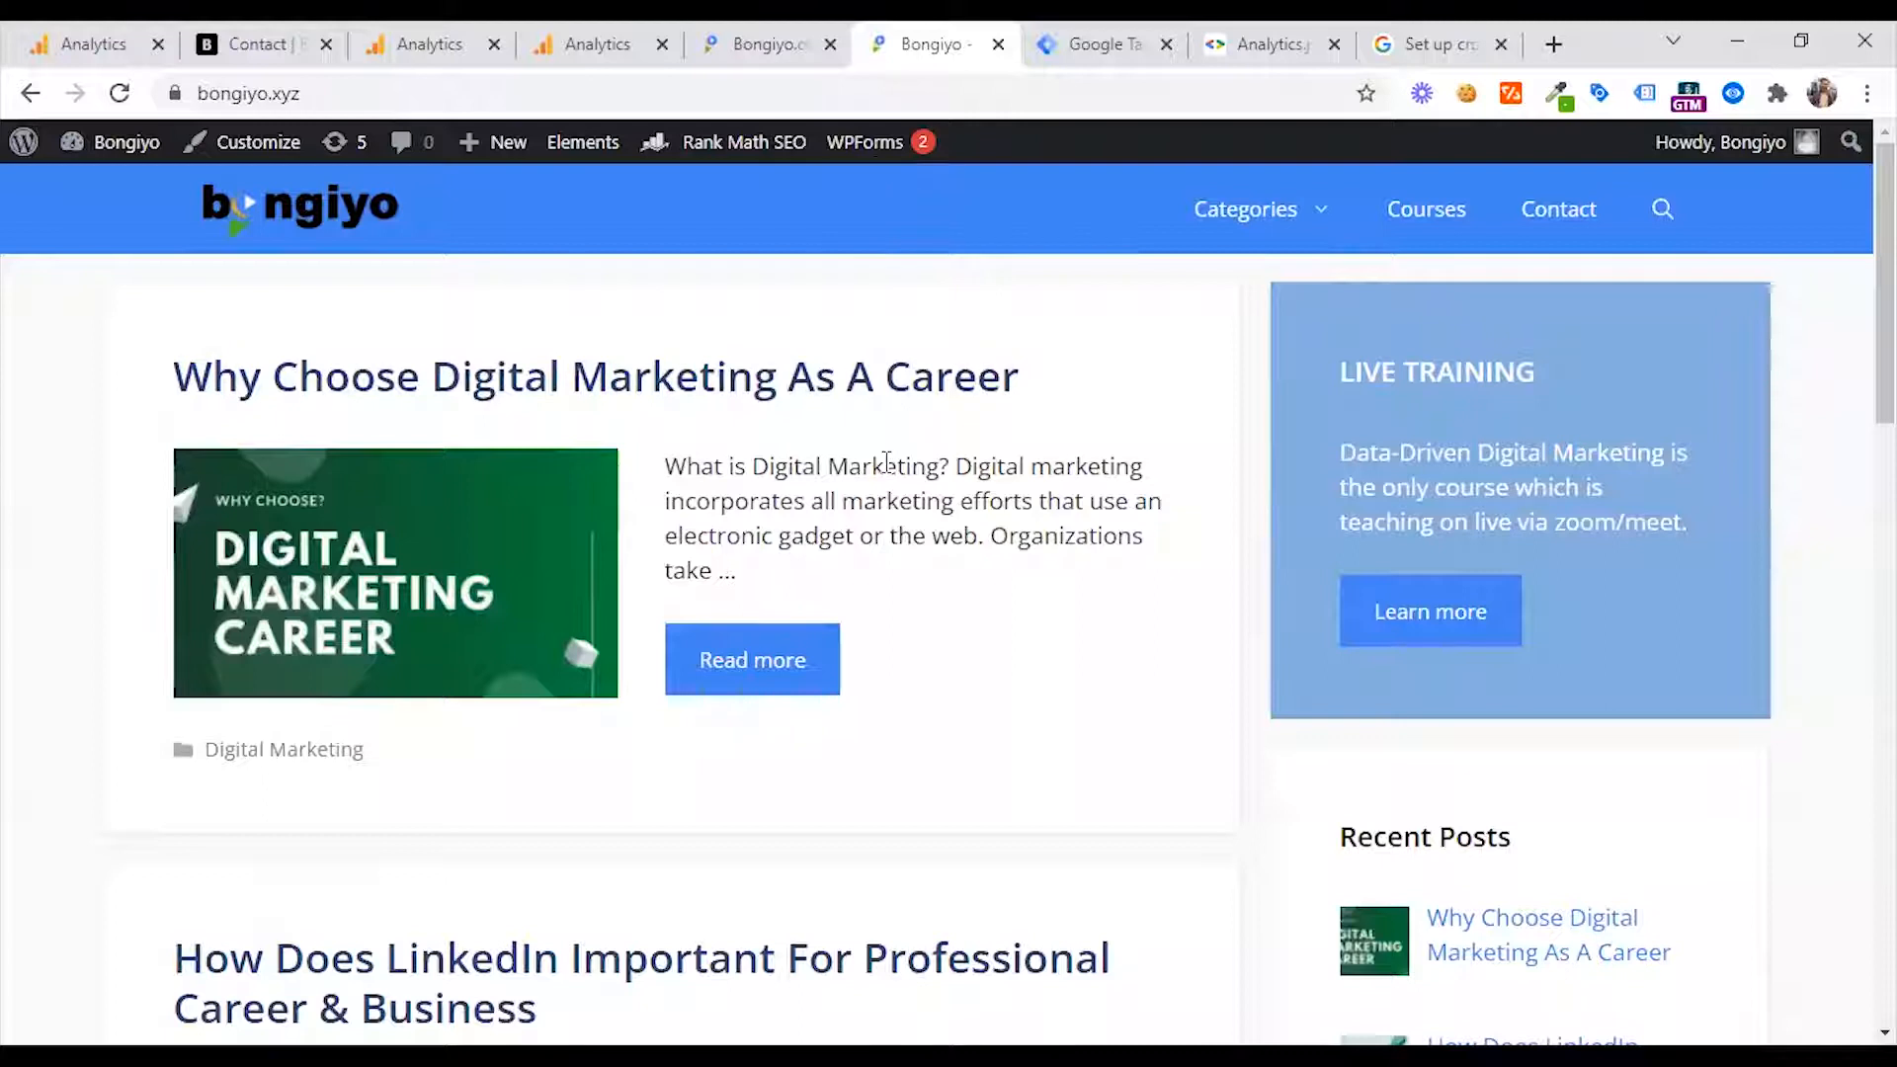
- Look over bongiyo.com, the home report of the Bongiyo Analytics property, and the bongiyo.xyz property's realtime report
click(840, 30)
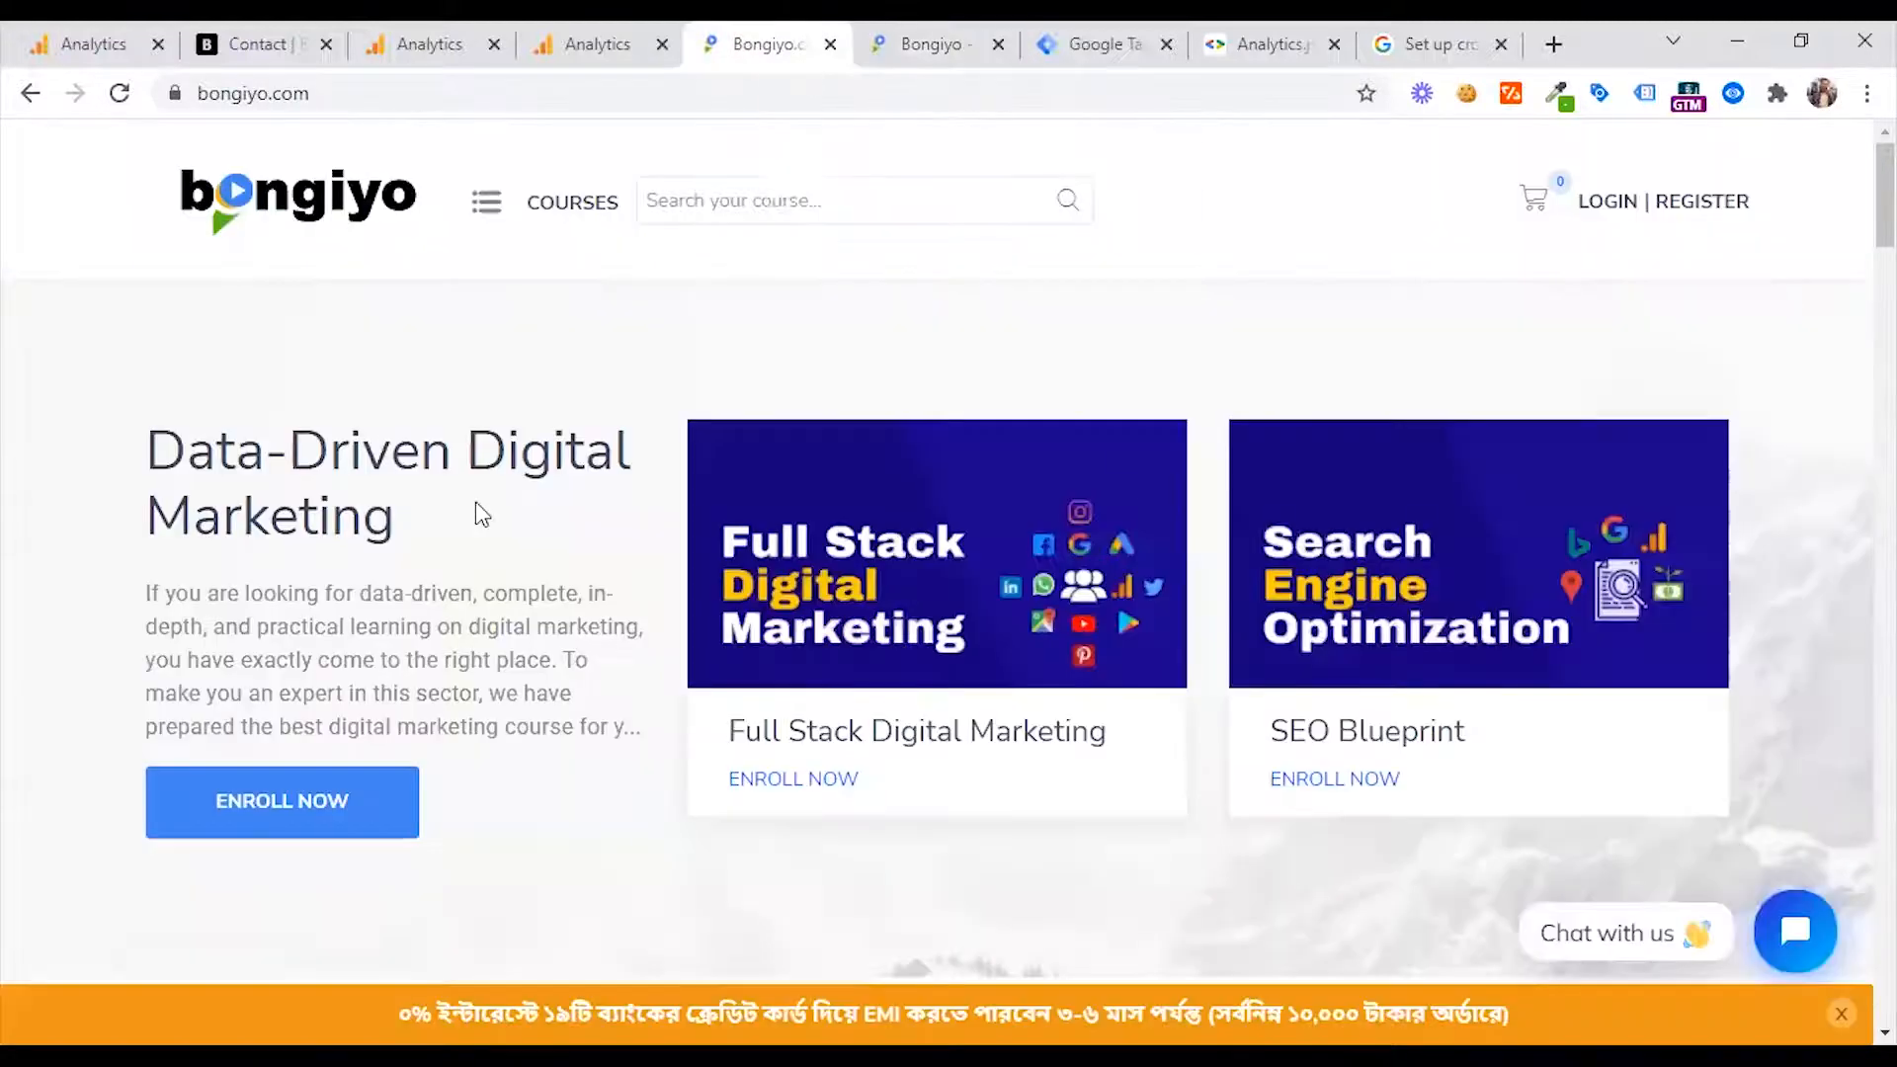
click(429, 28)
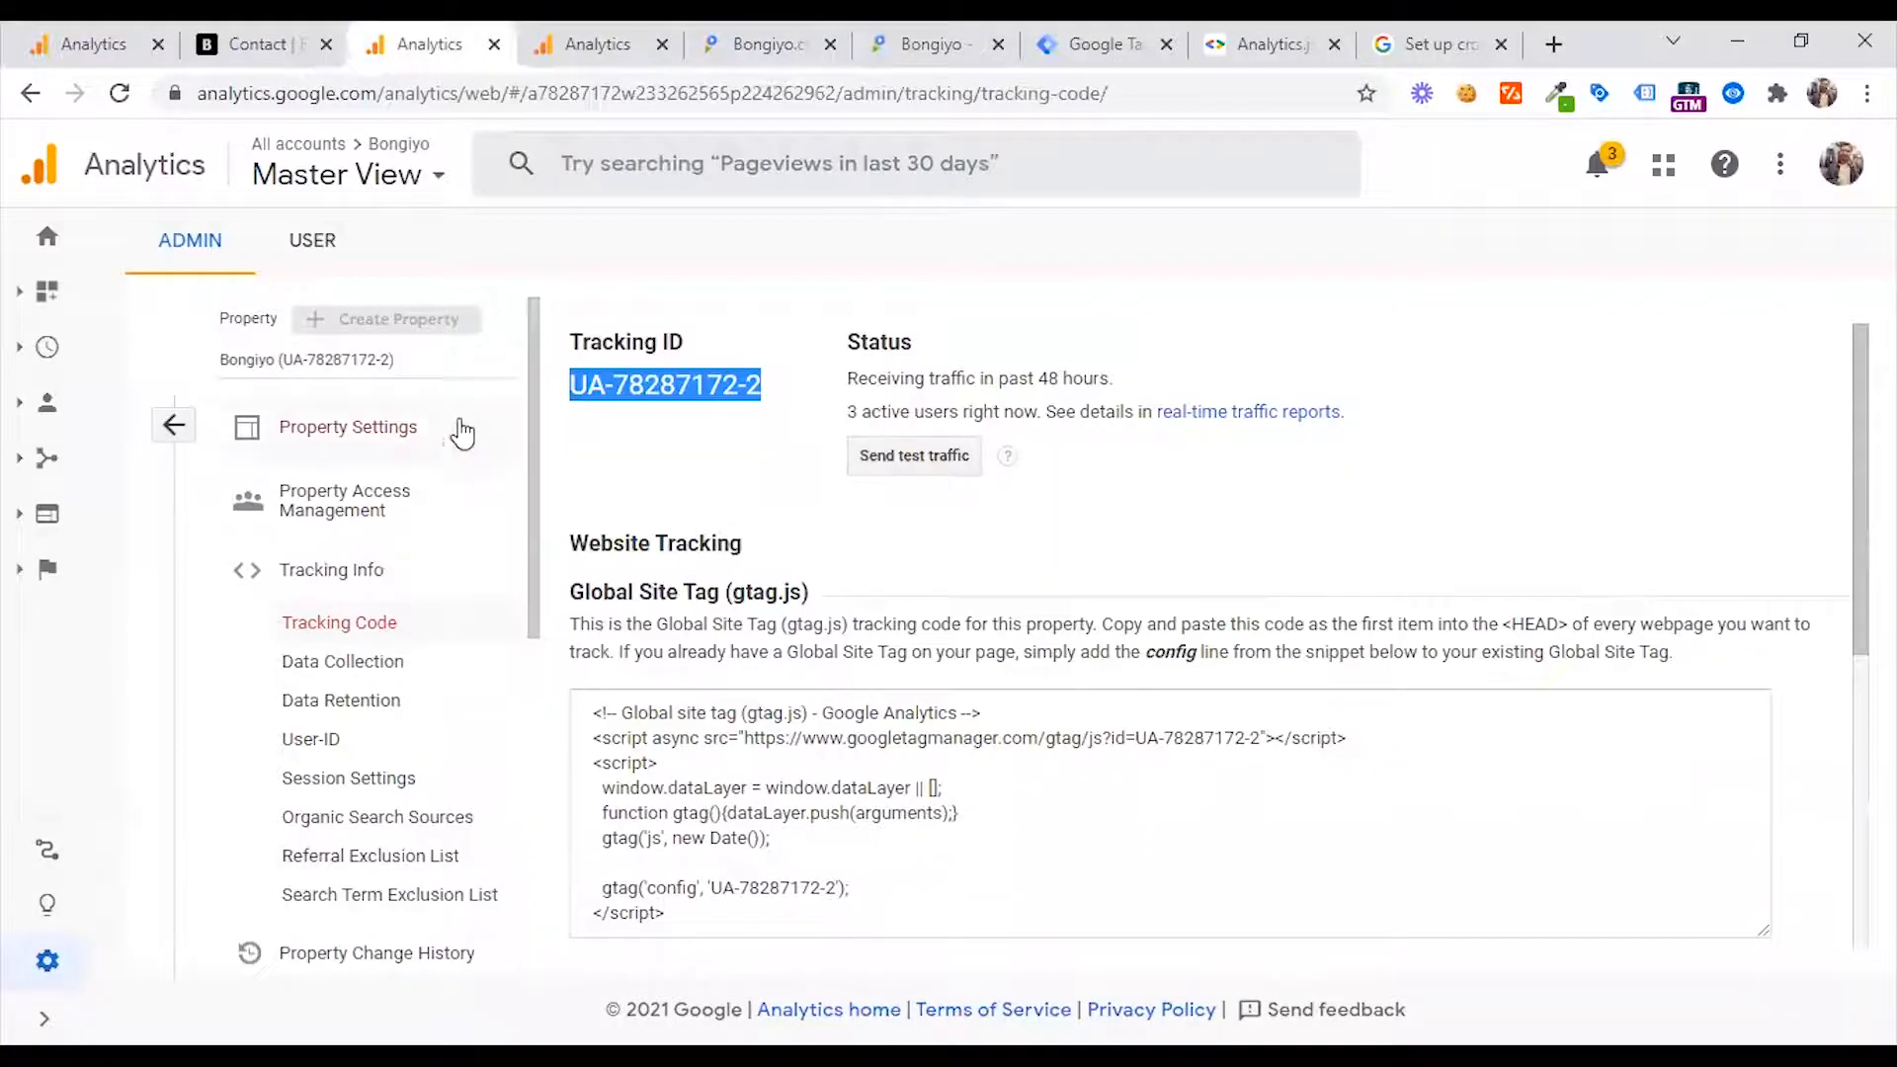
click(160, 430)
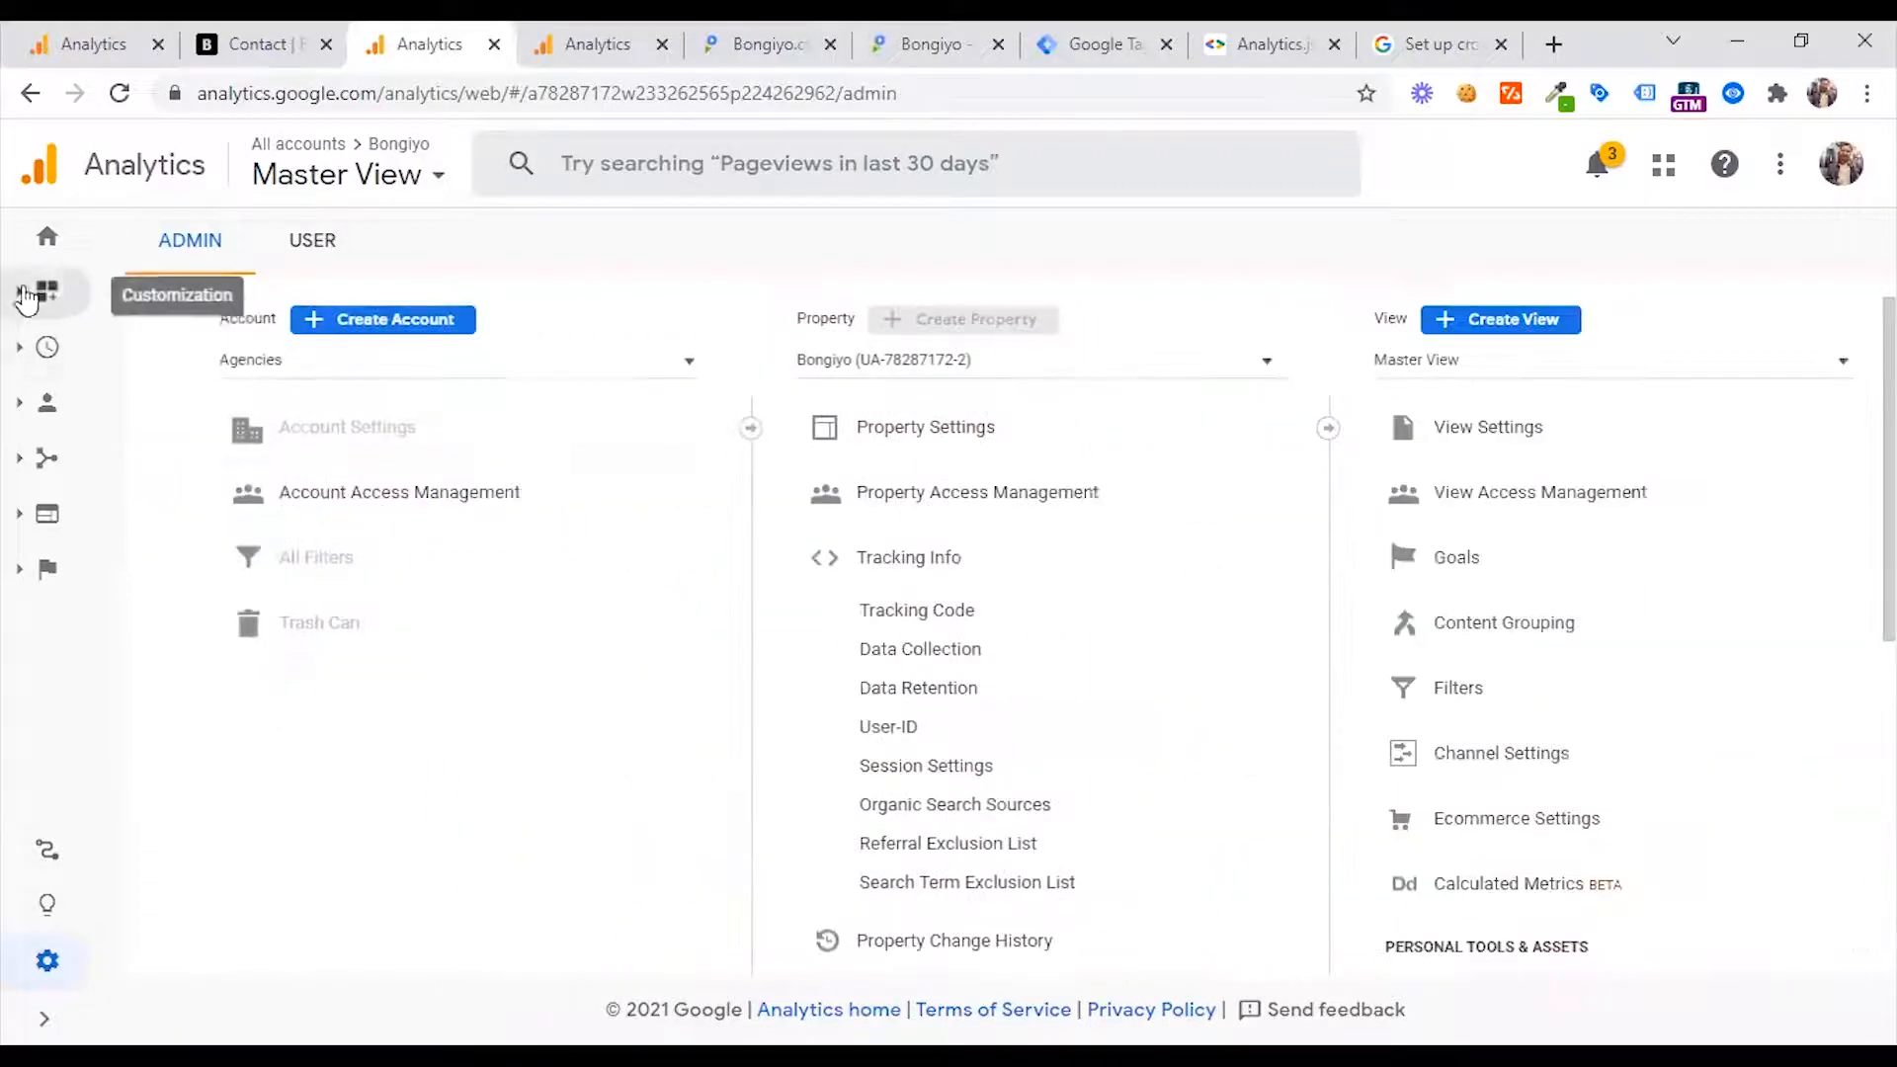
click(173, 452)
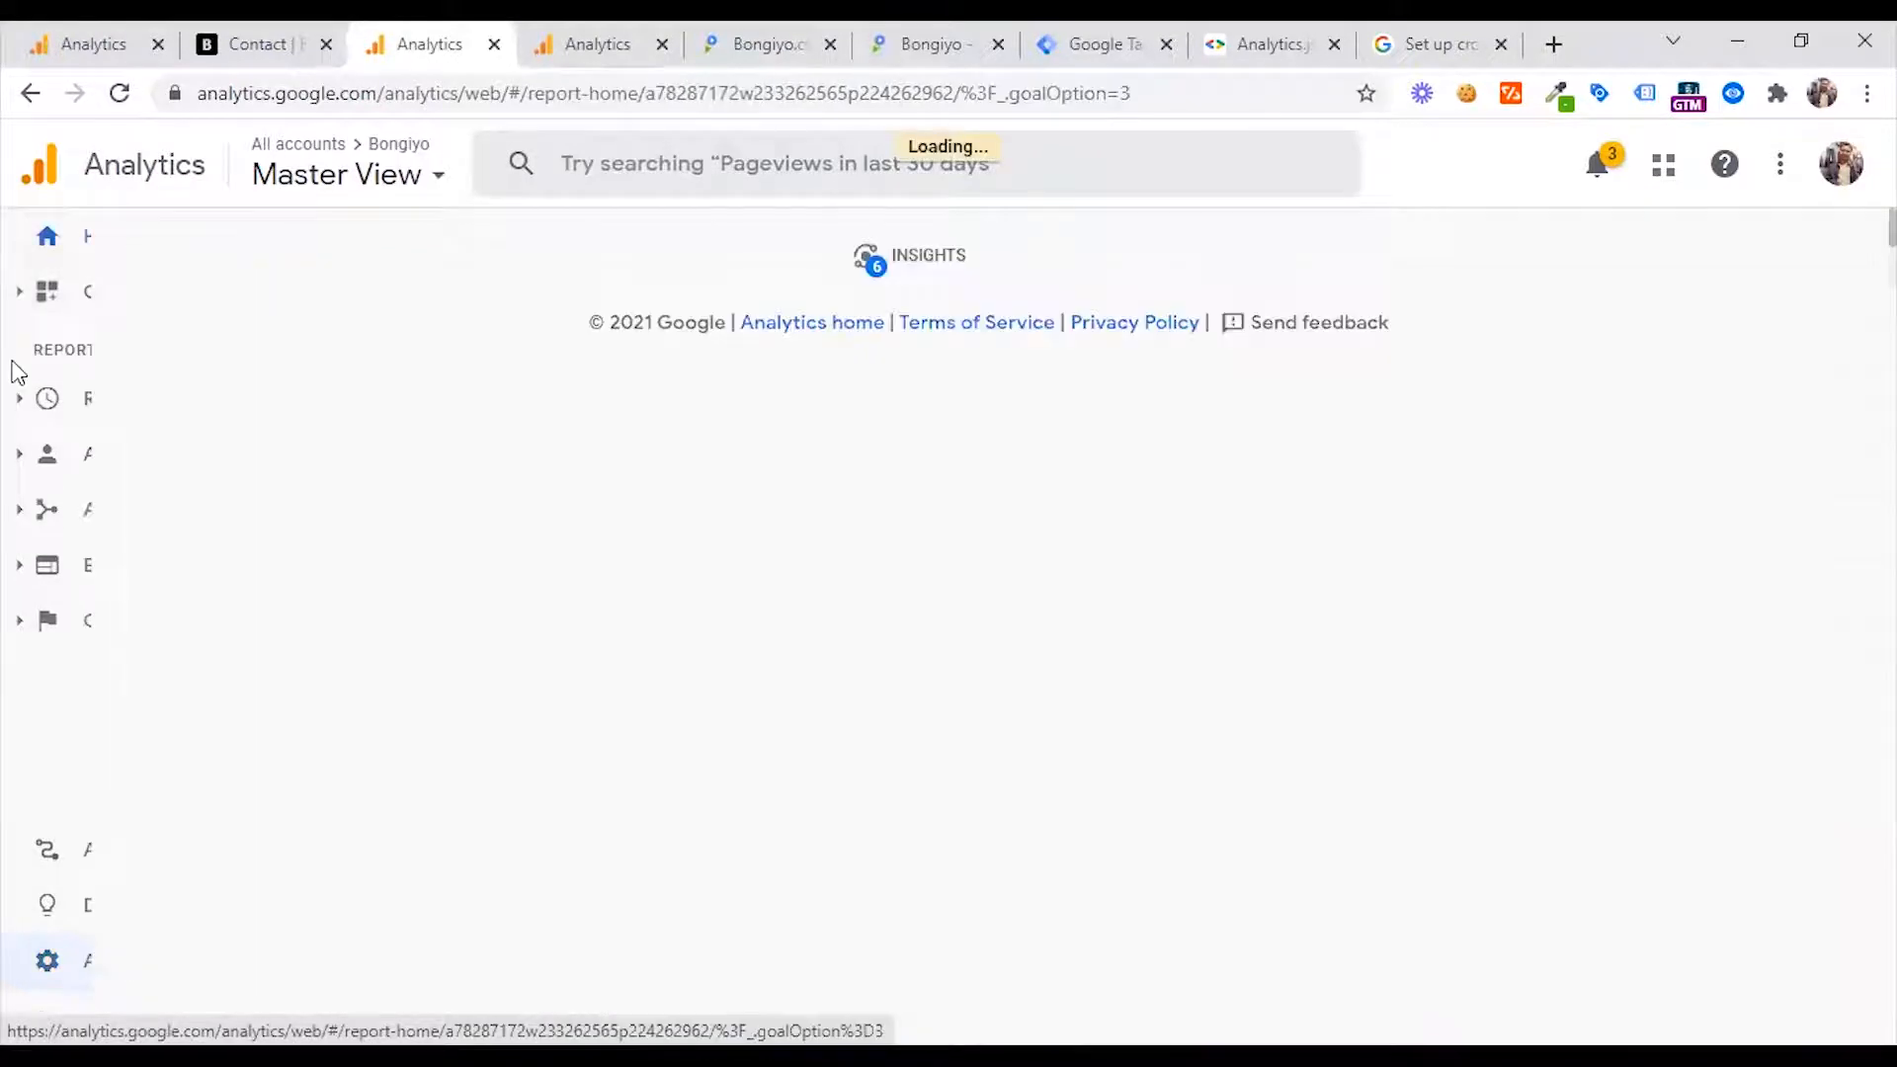
key(ctrl+Tab)
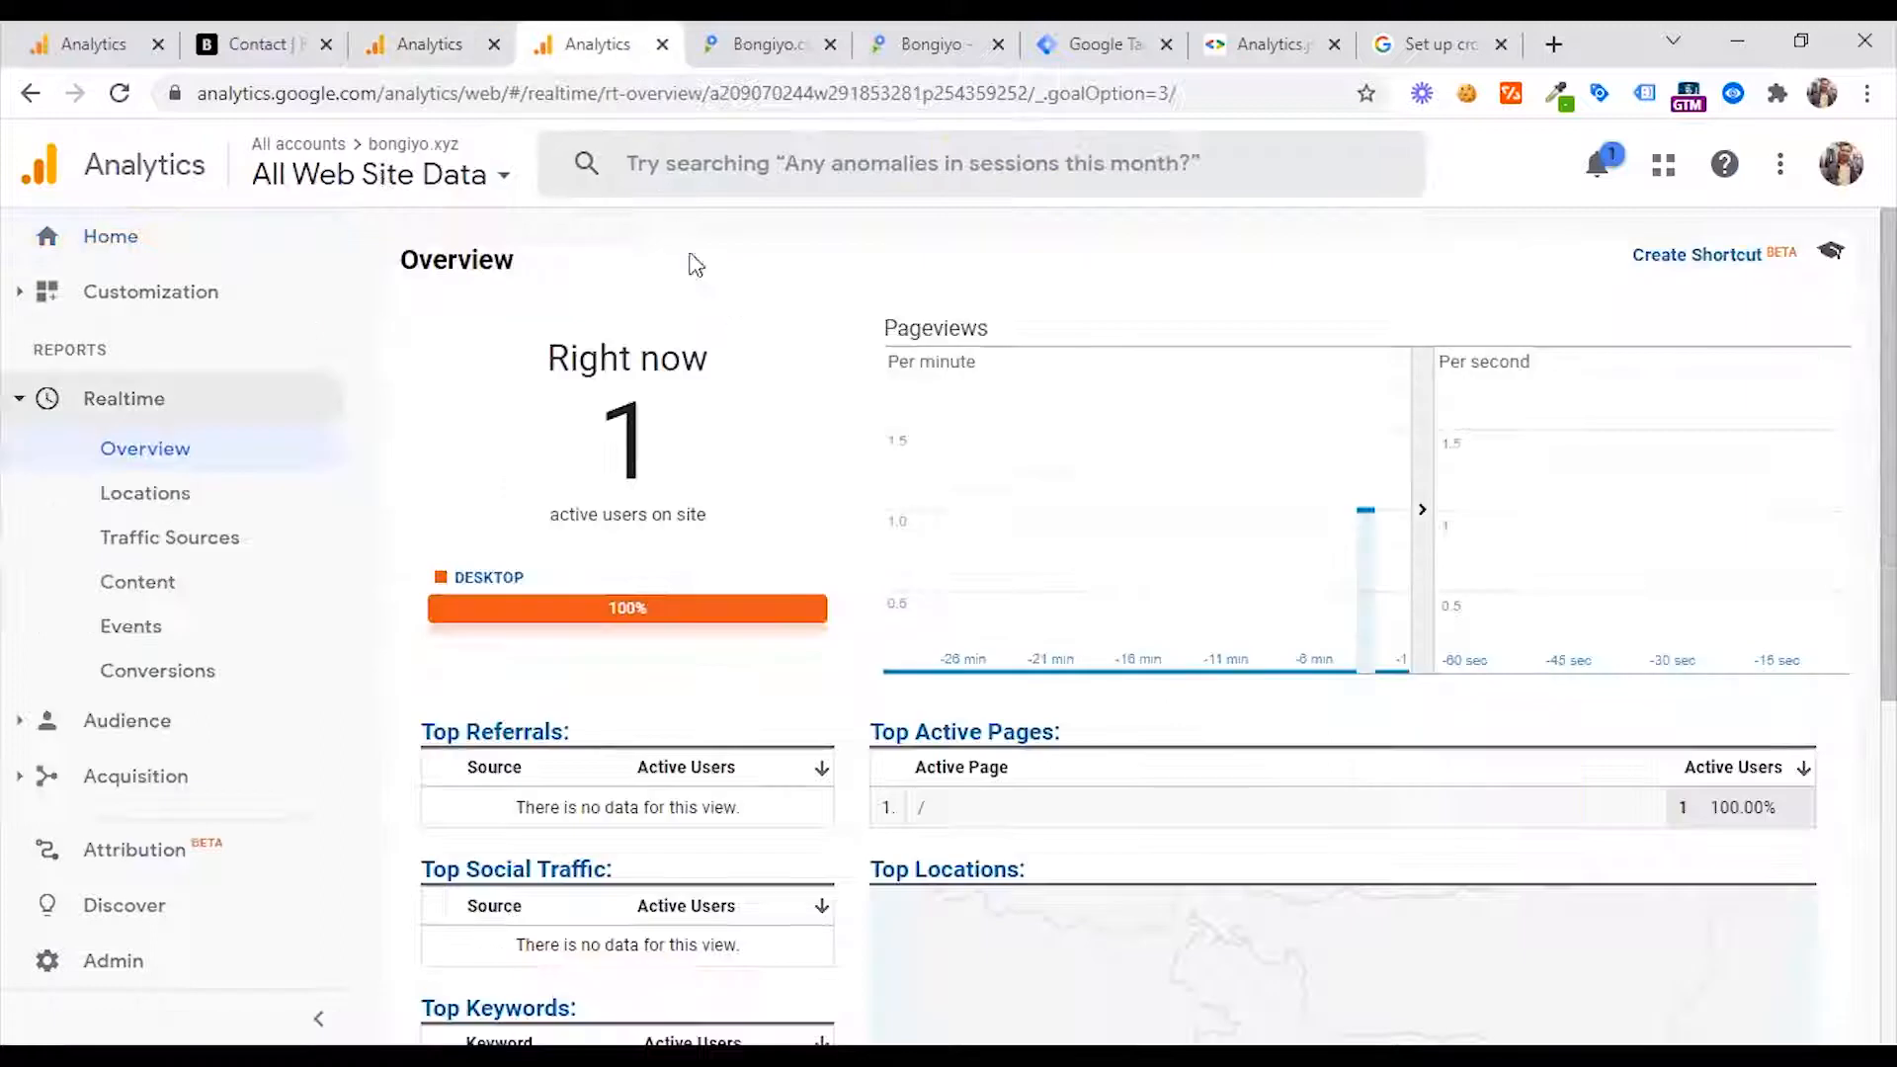
click(415, 39)
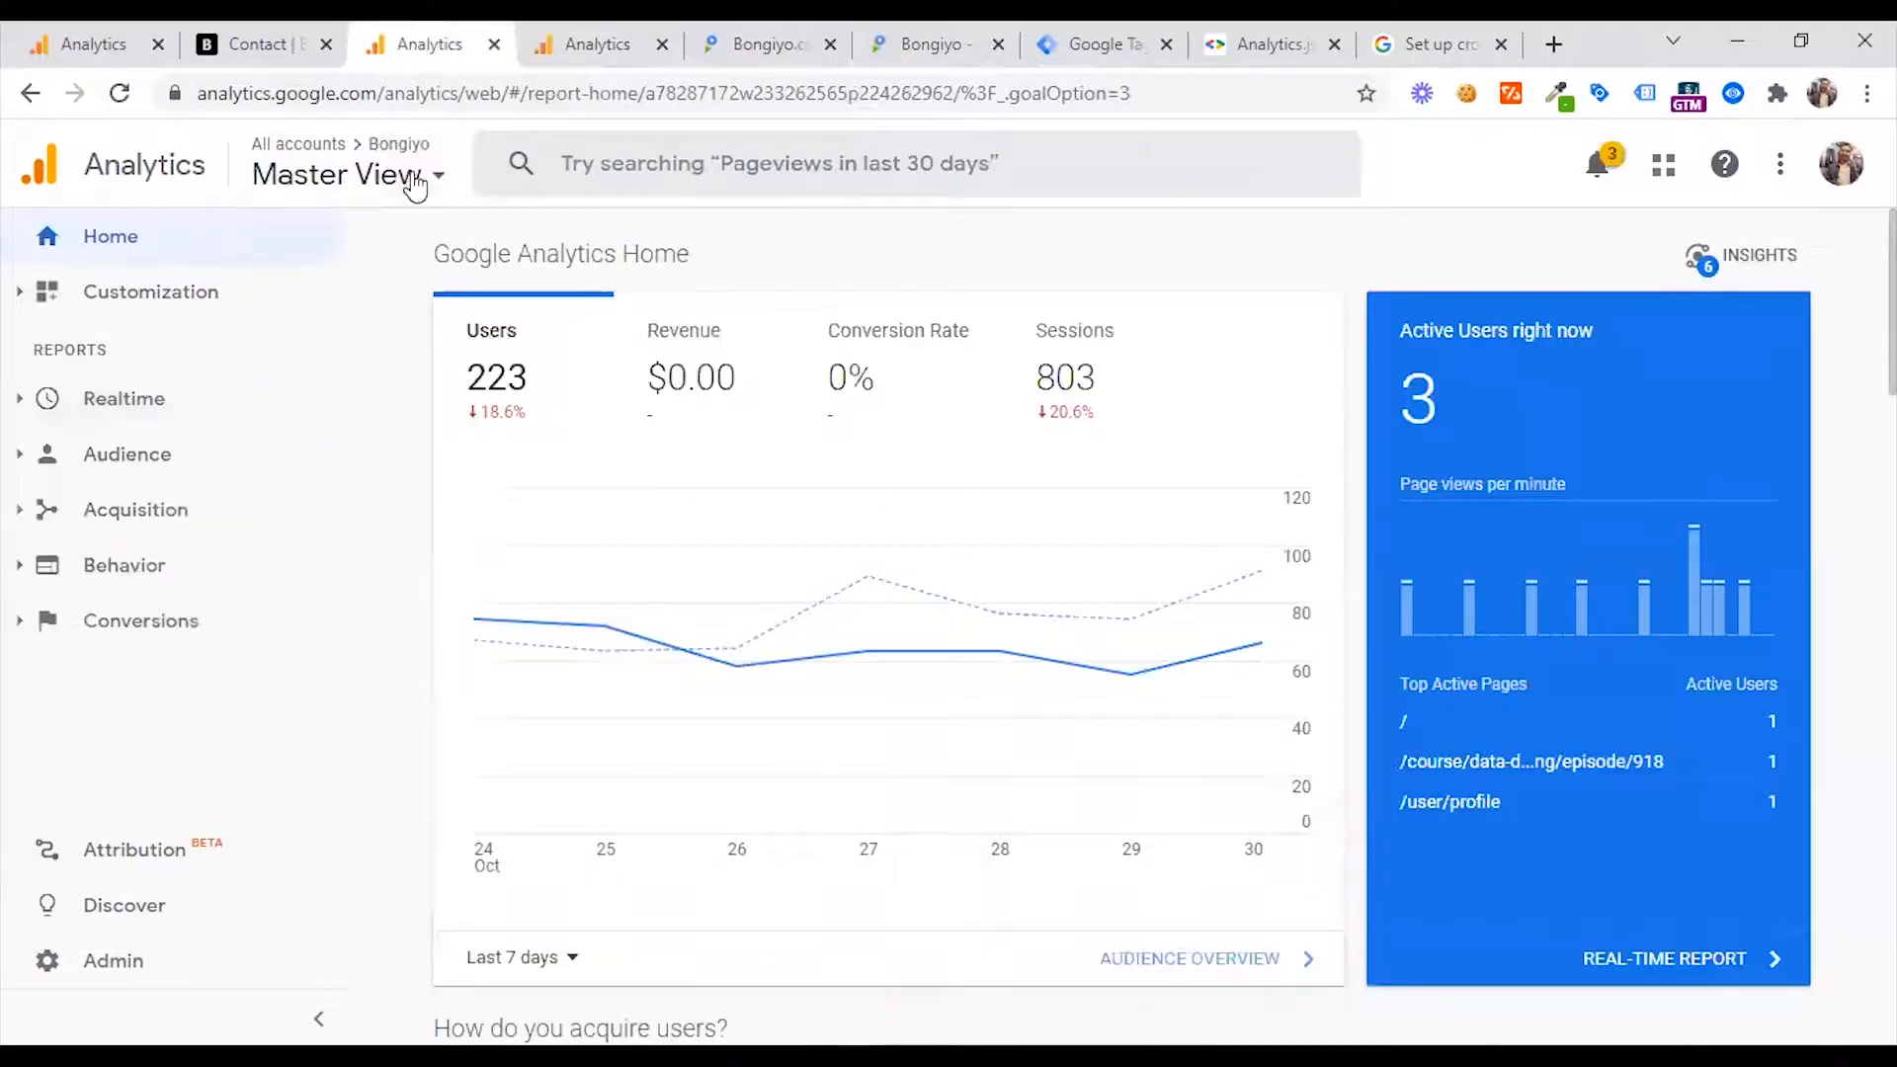
click(559, 41)
- Switch to Tag Manager to show the list of all accounts, and review the bongiyo.com and bongiyo.xyz sites
click(1079, 42)
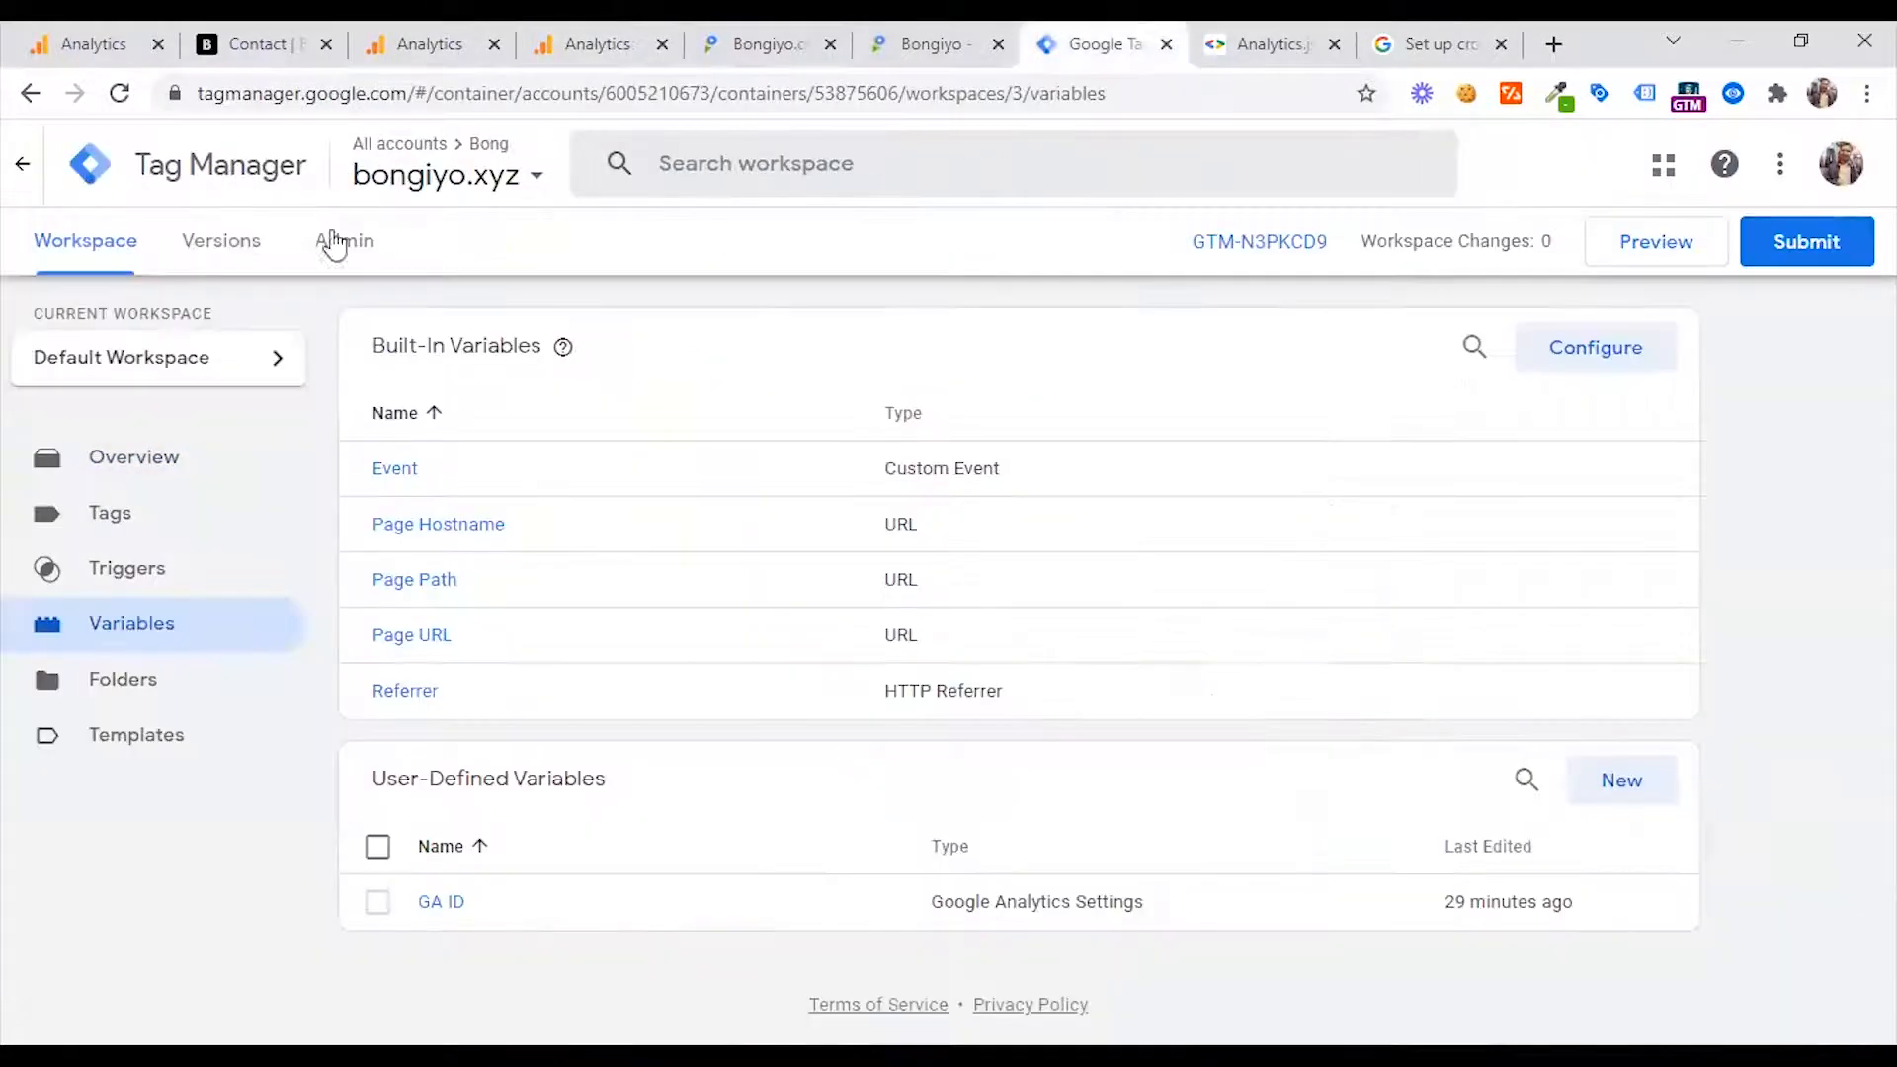
click(234, 178)
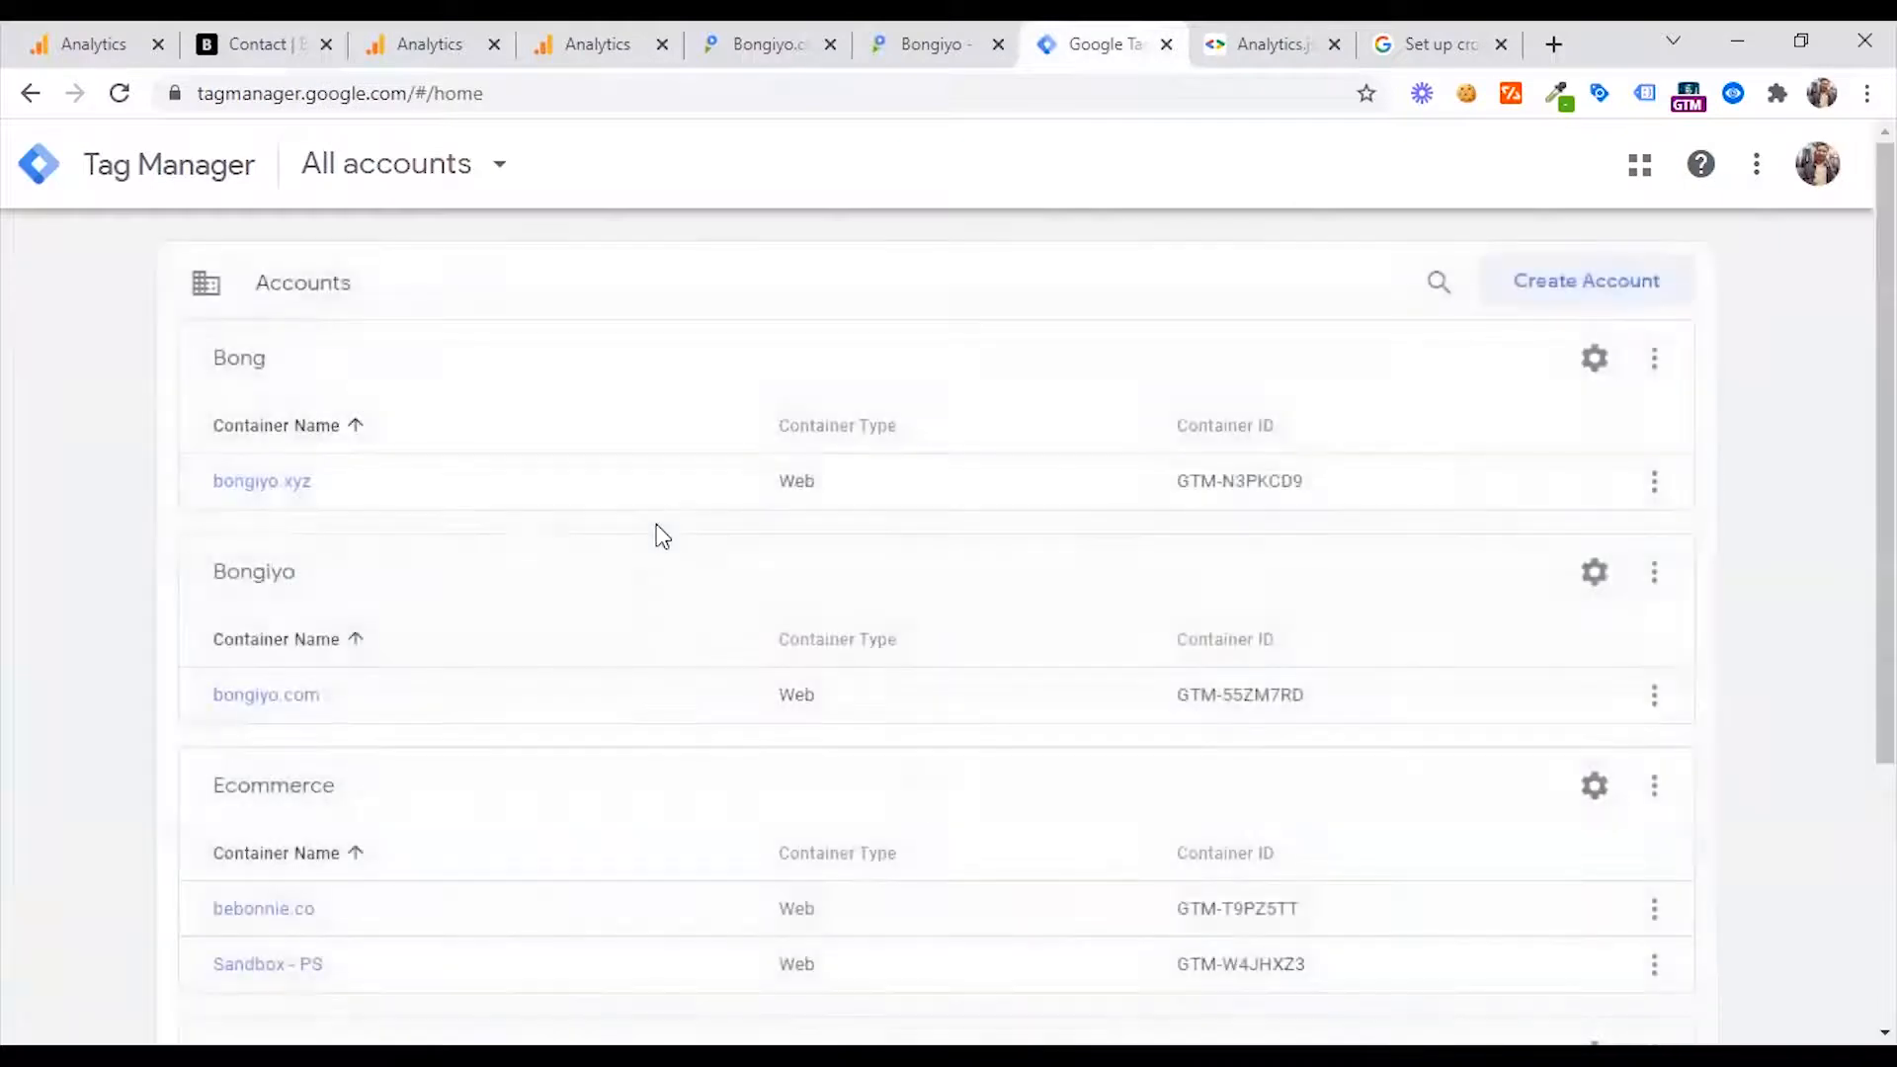
click(795, 37)
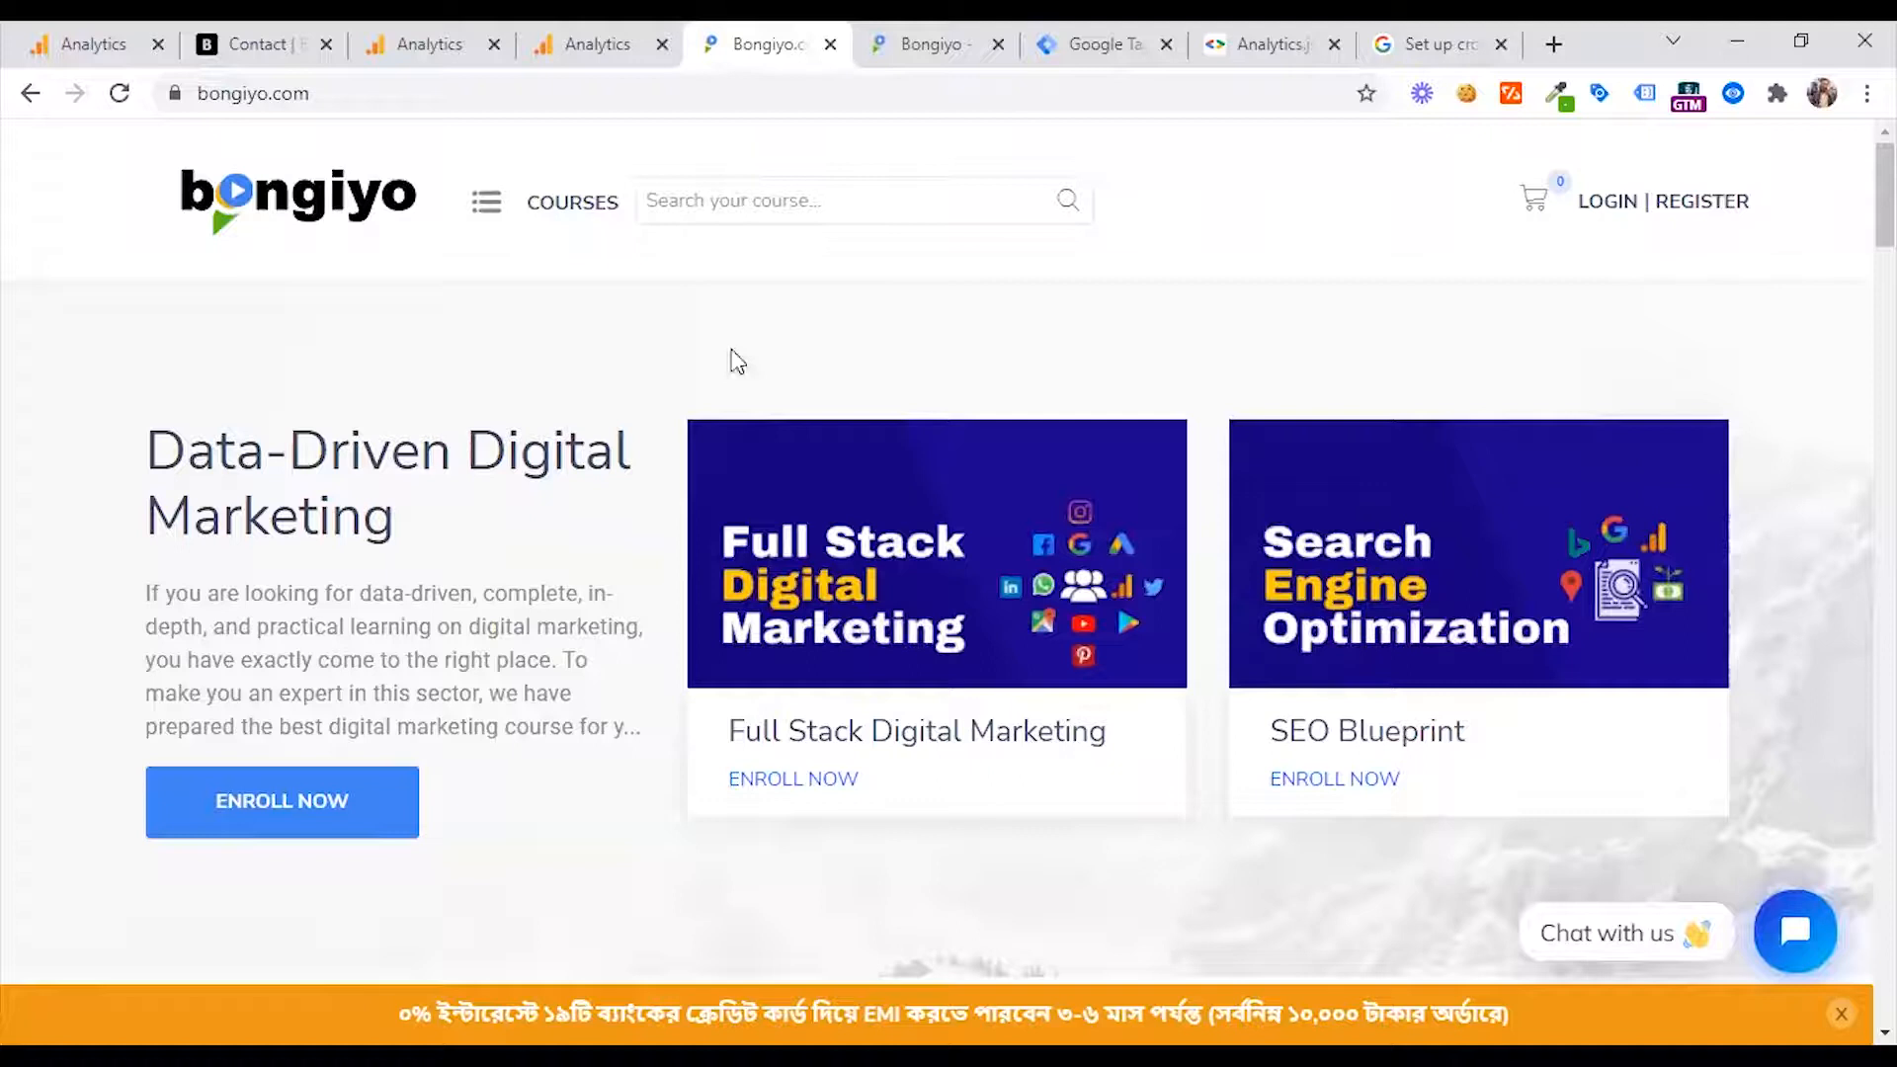
click(923, 23)
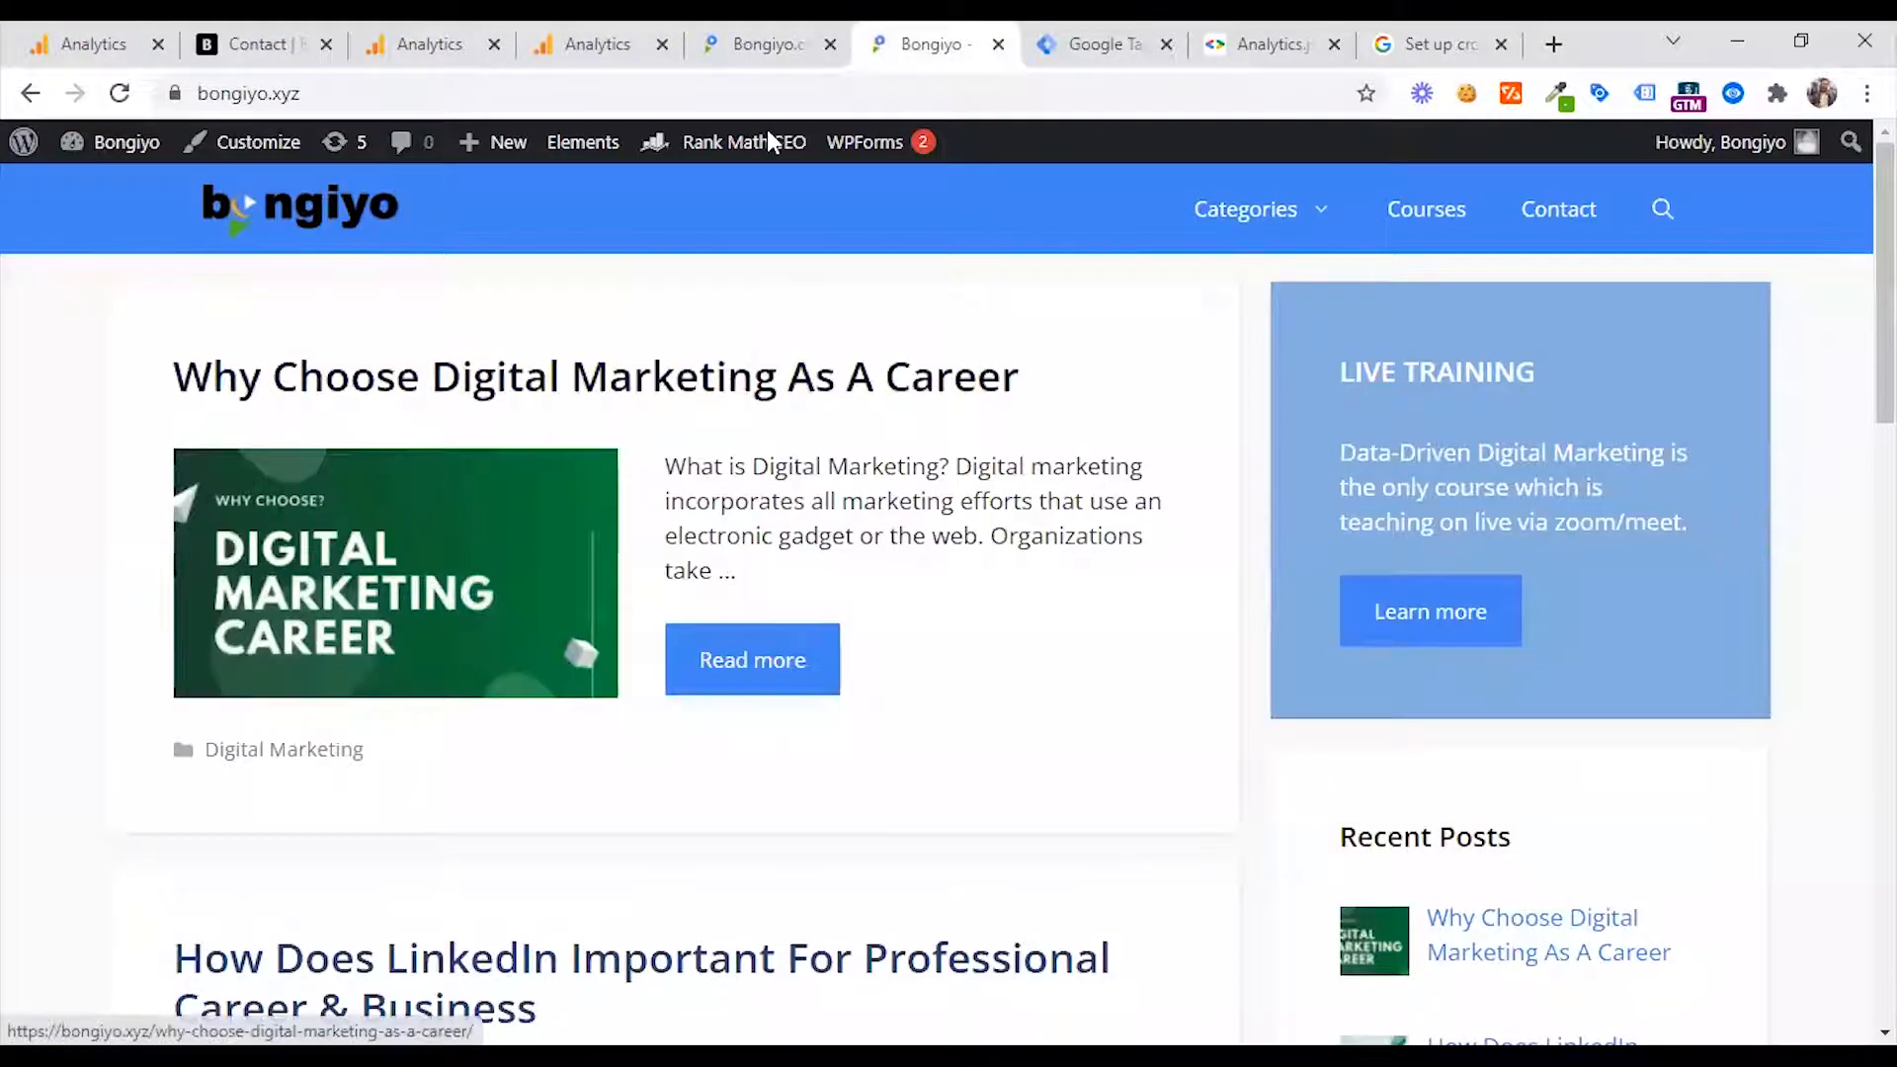
click(805, 34)
- Compare the Bongiyo and bongiyo.xyz Analytics properties, and close the page showing the bongiyo.xyz property
click(429, 43)
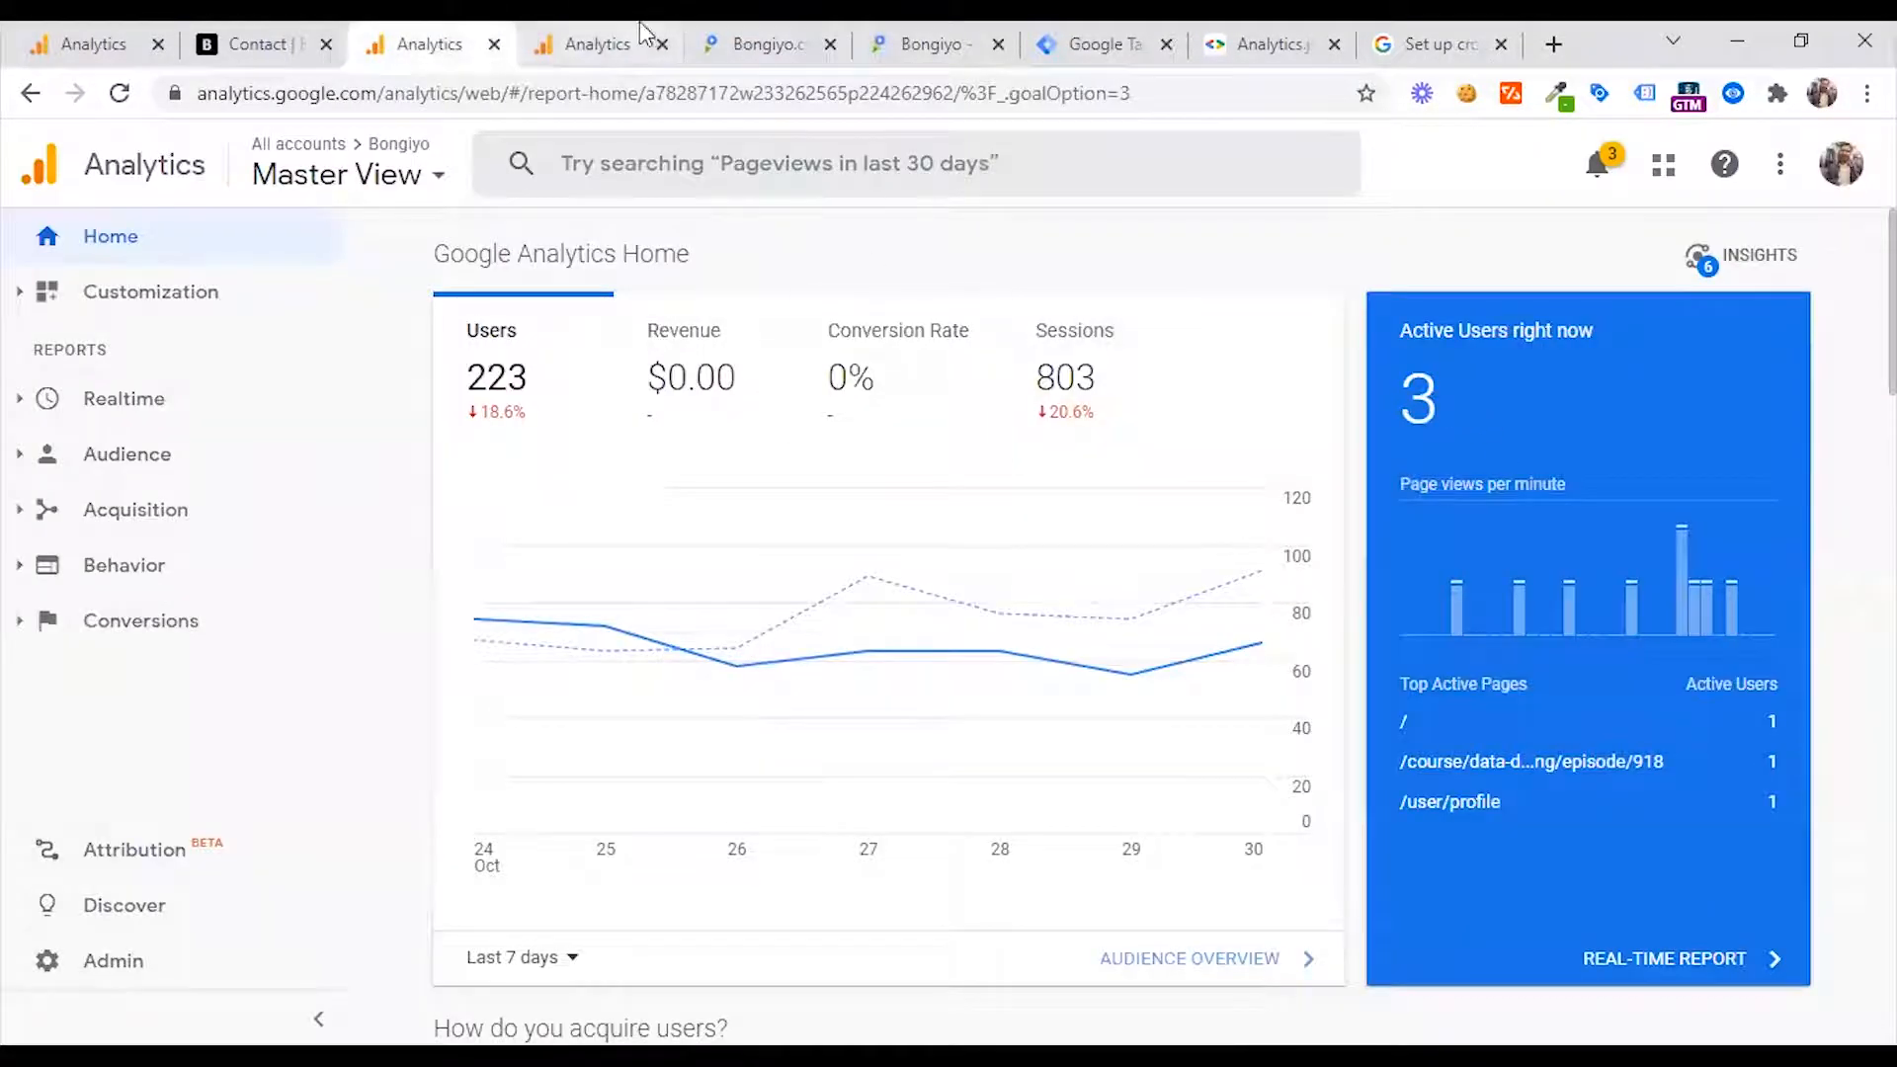
click(603, 44)
click(420, 44)
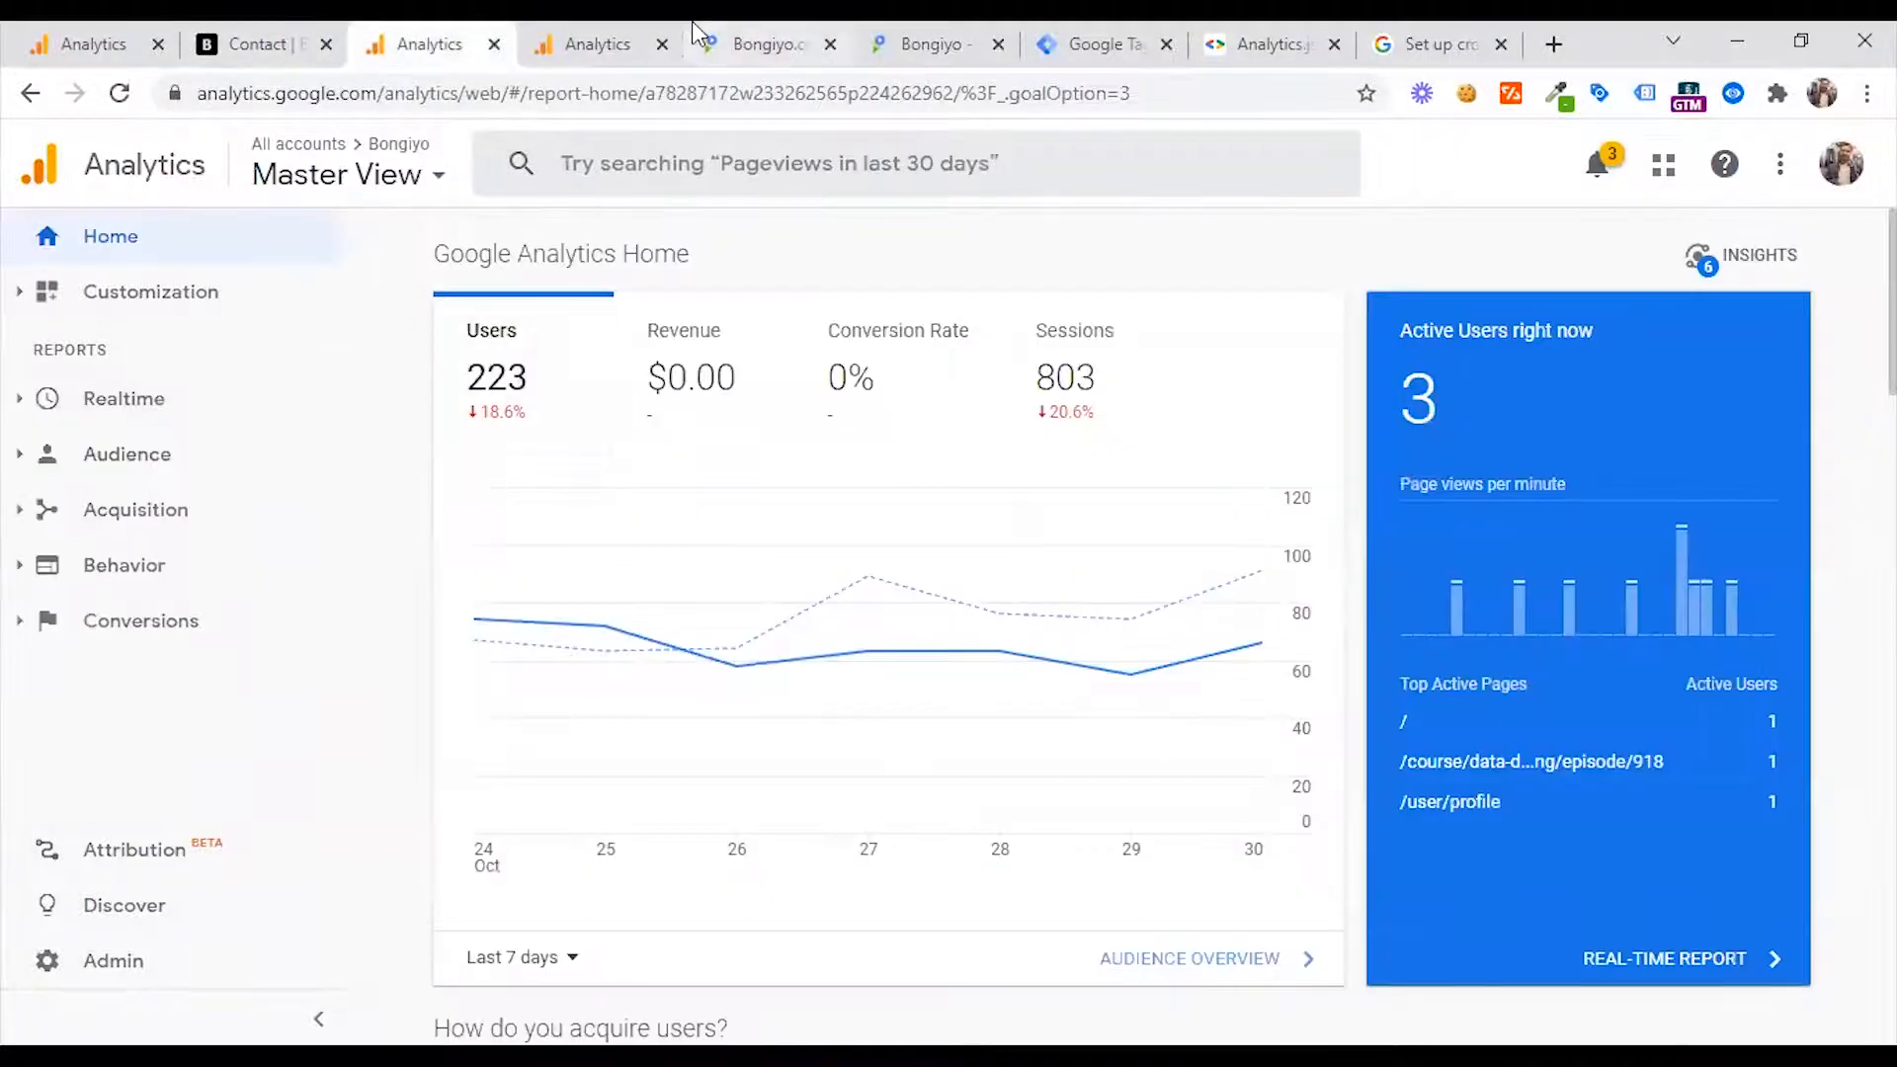
click(598, 43)
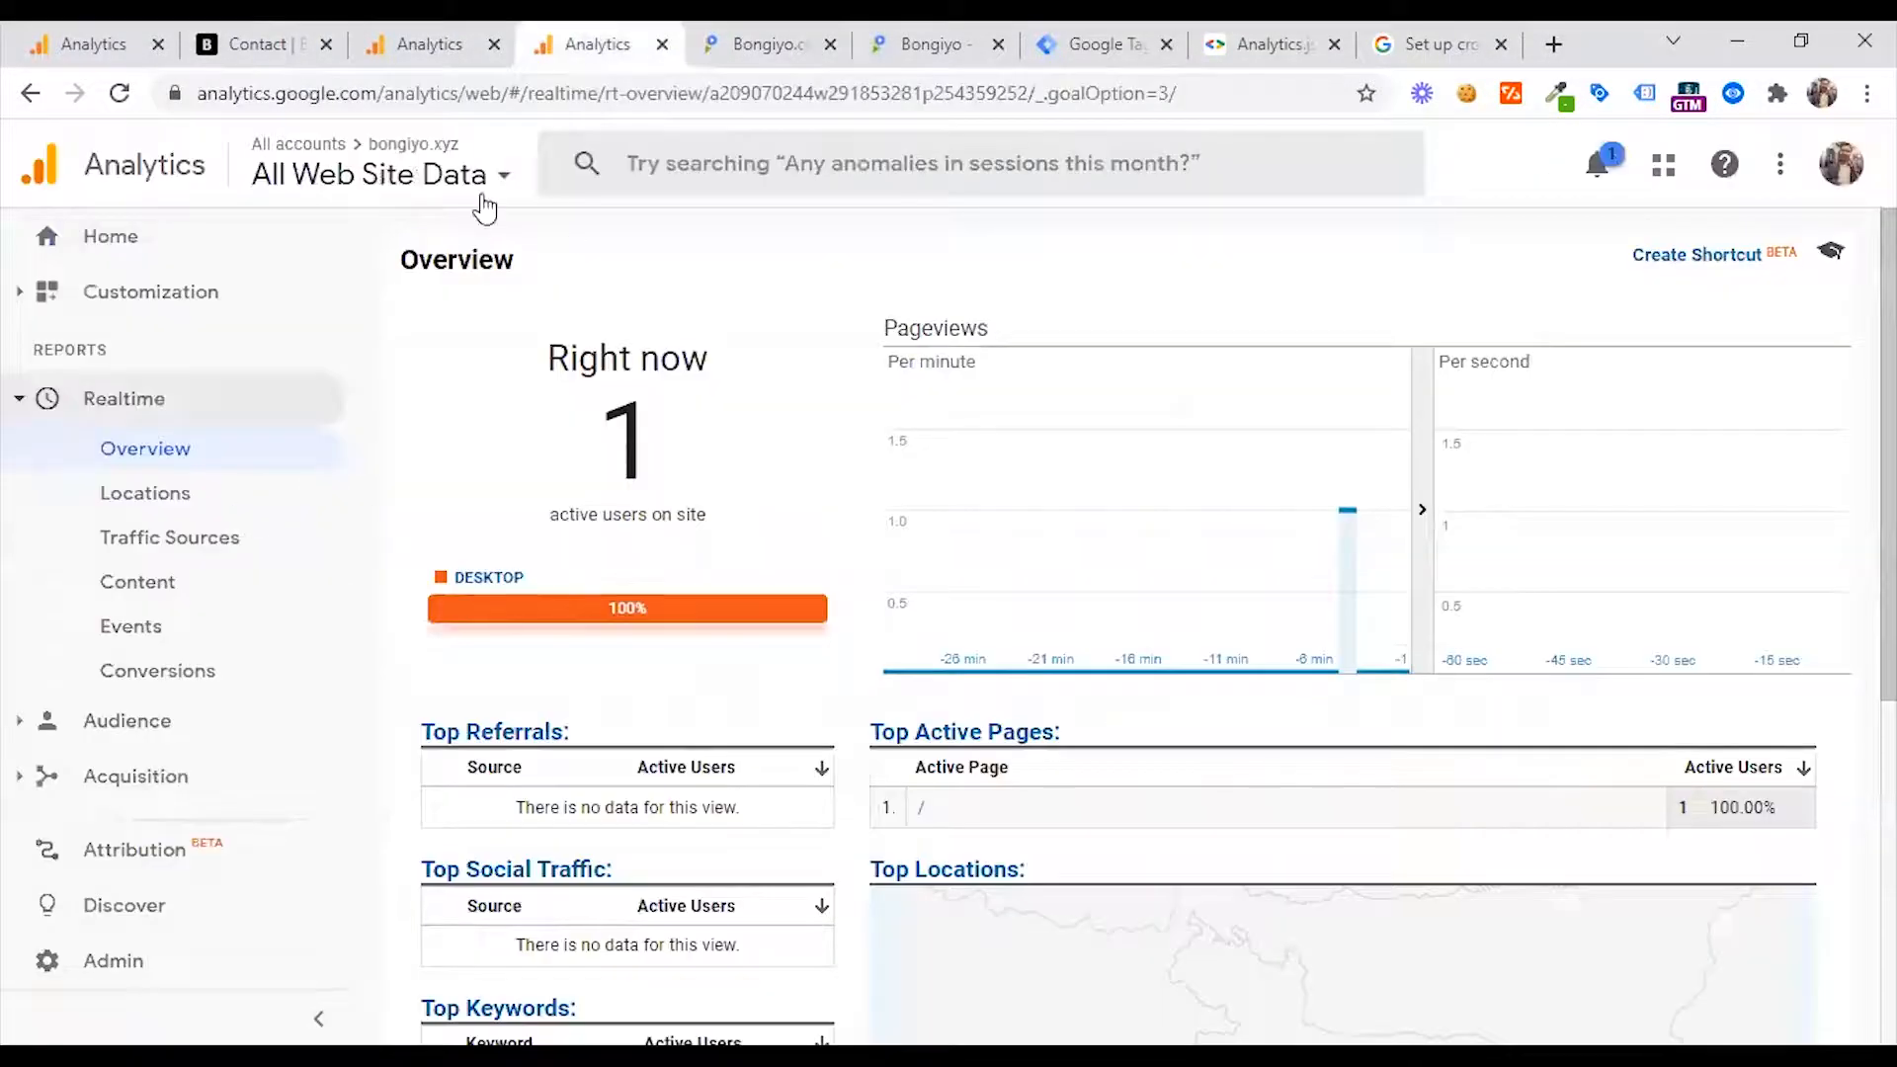
click(662, 43)
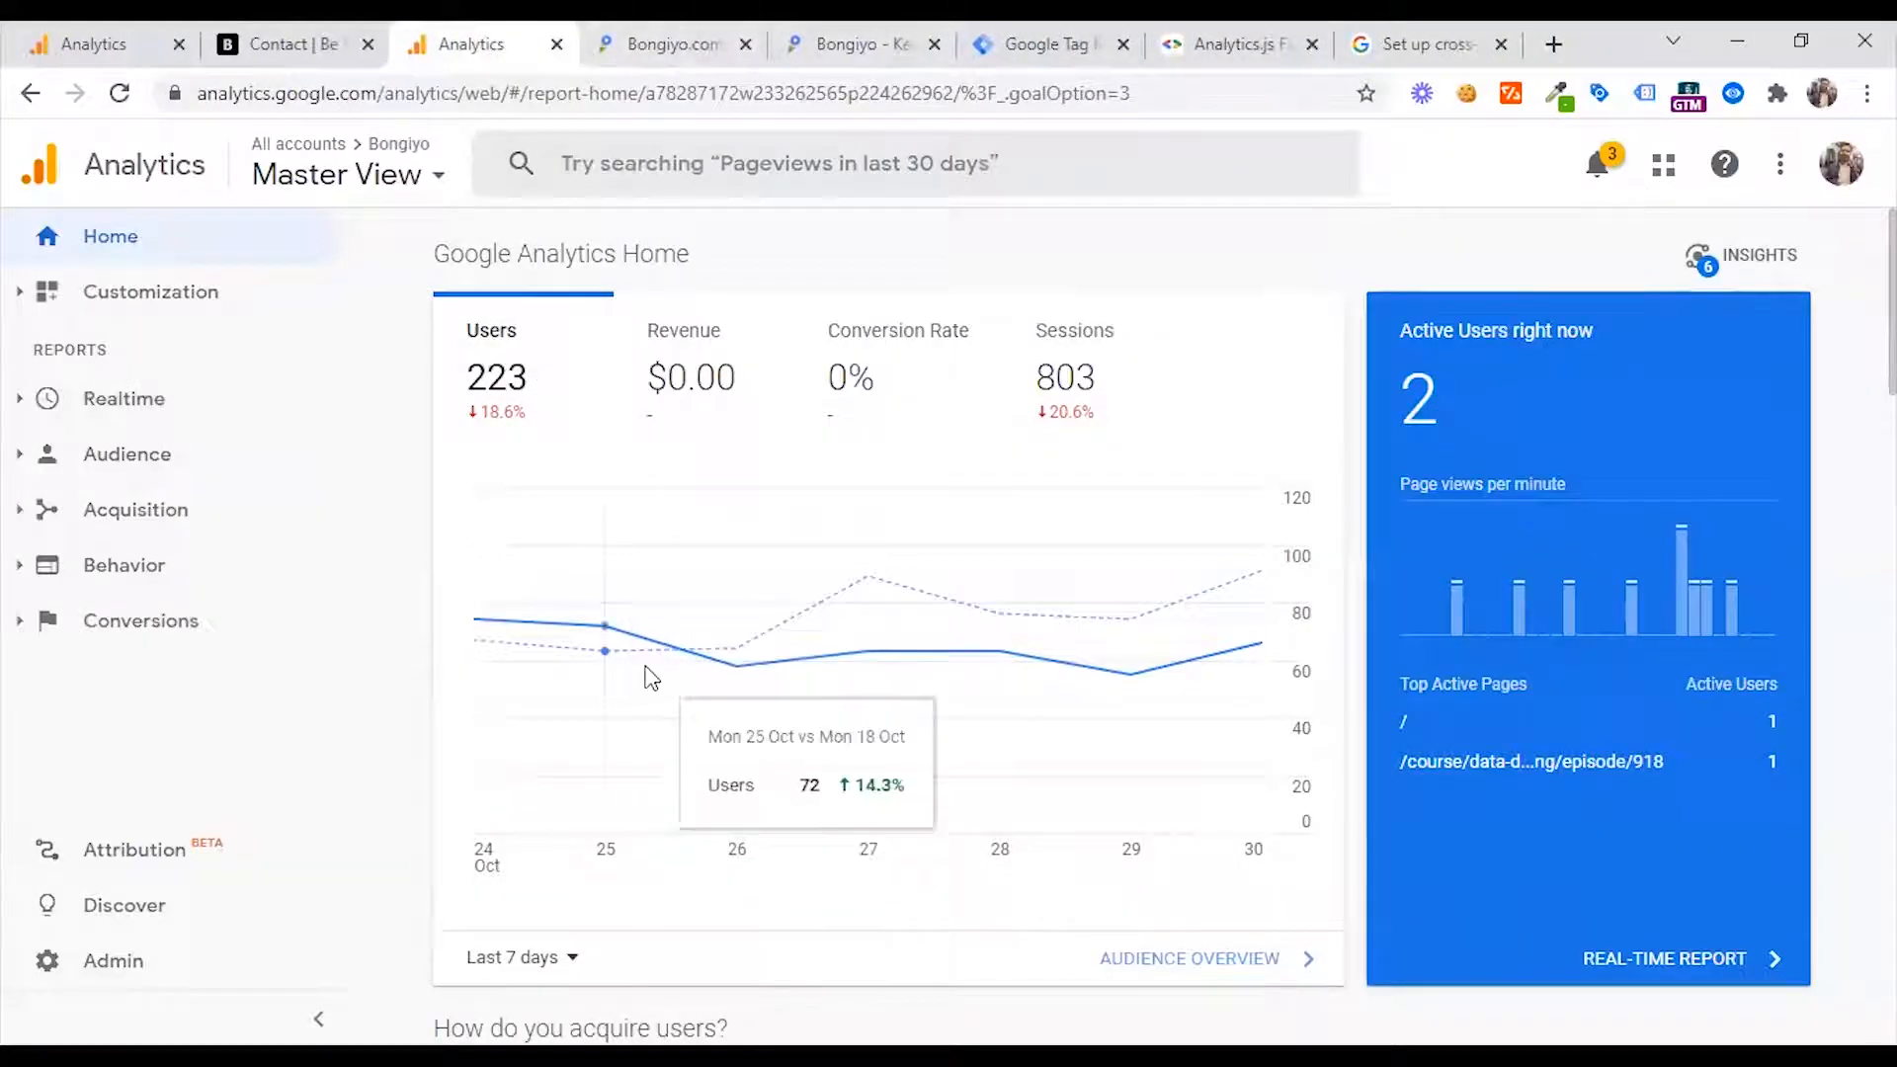
- Copy the Tracking ID from the Tracking Code settings of the Bongiyo Analytics property
click(115, 976)
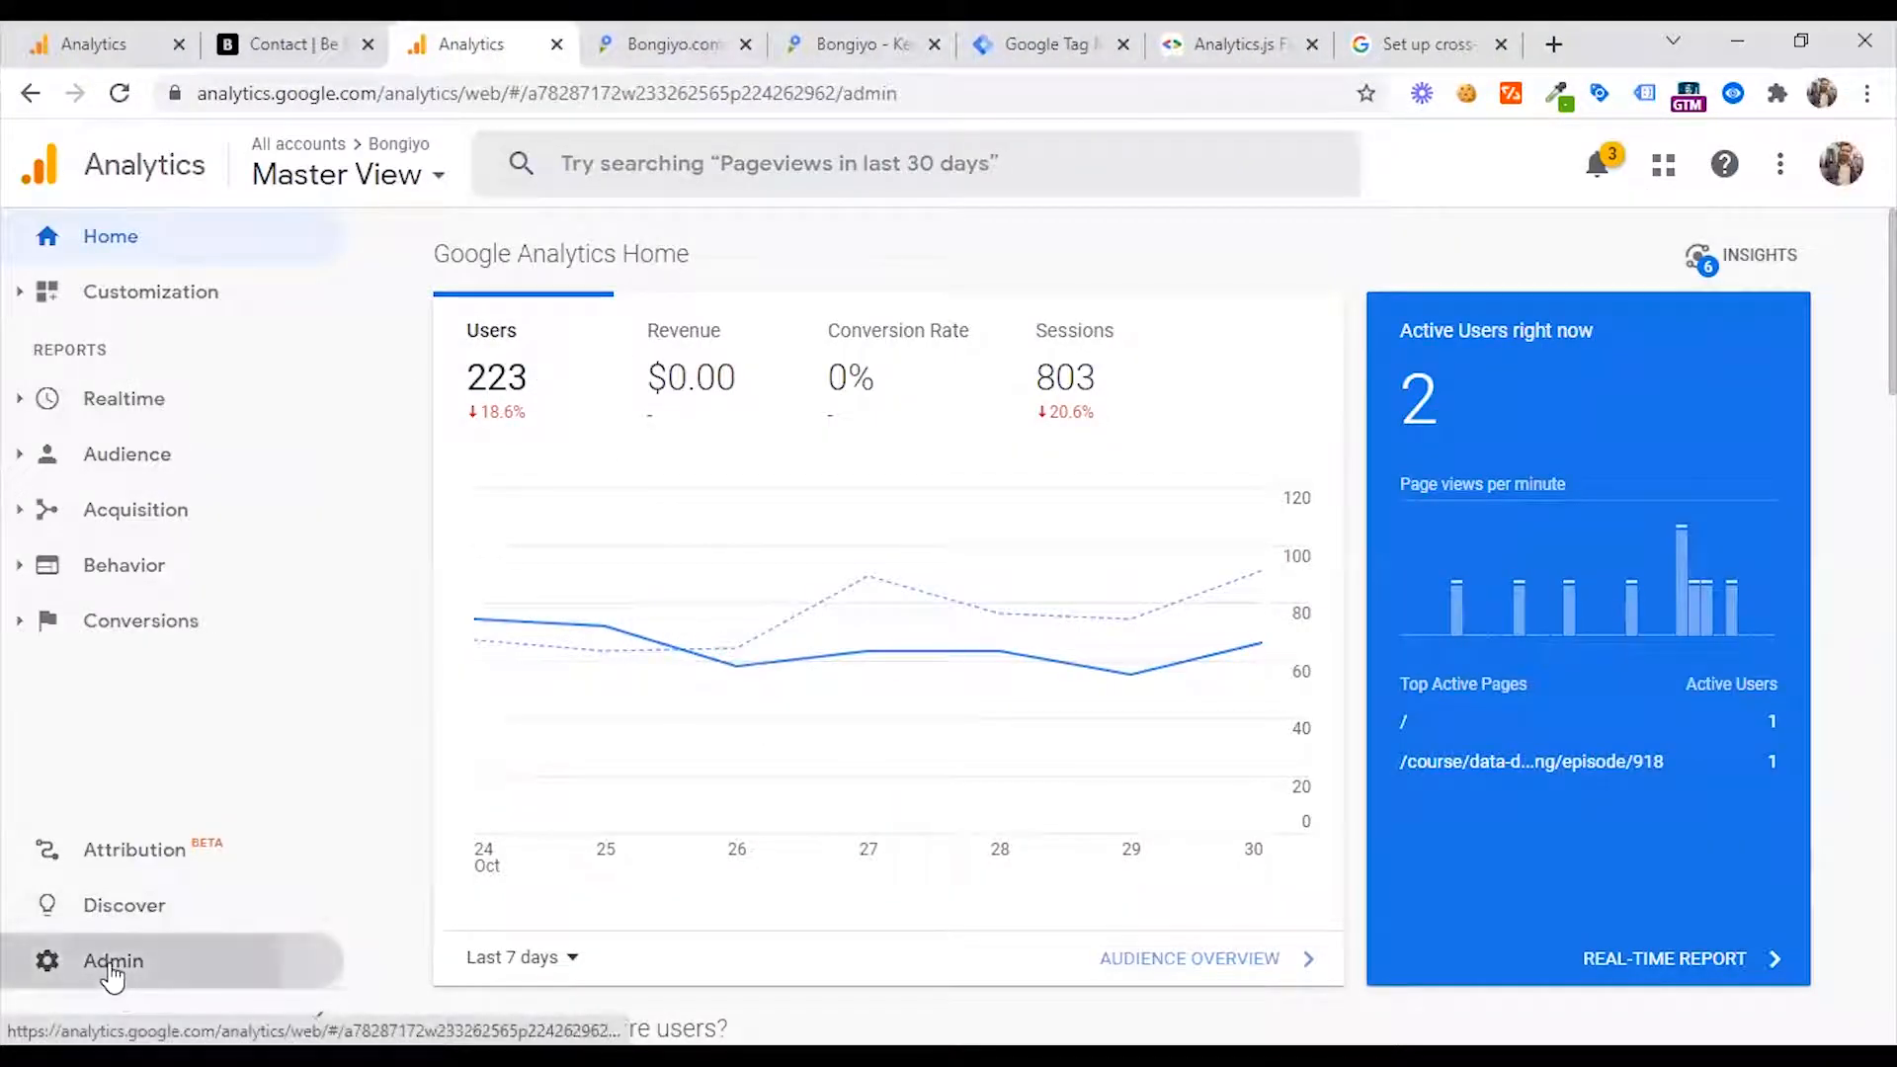
click(929, 560)
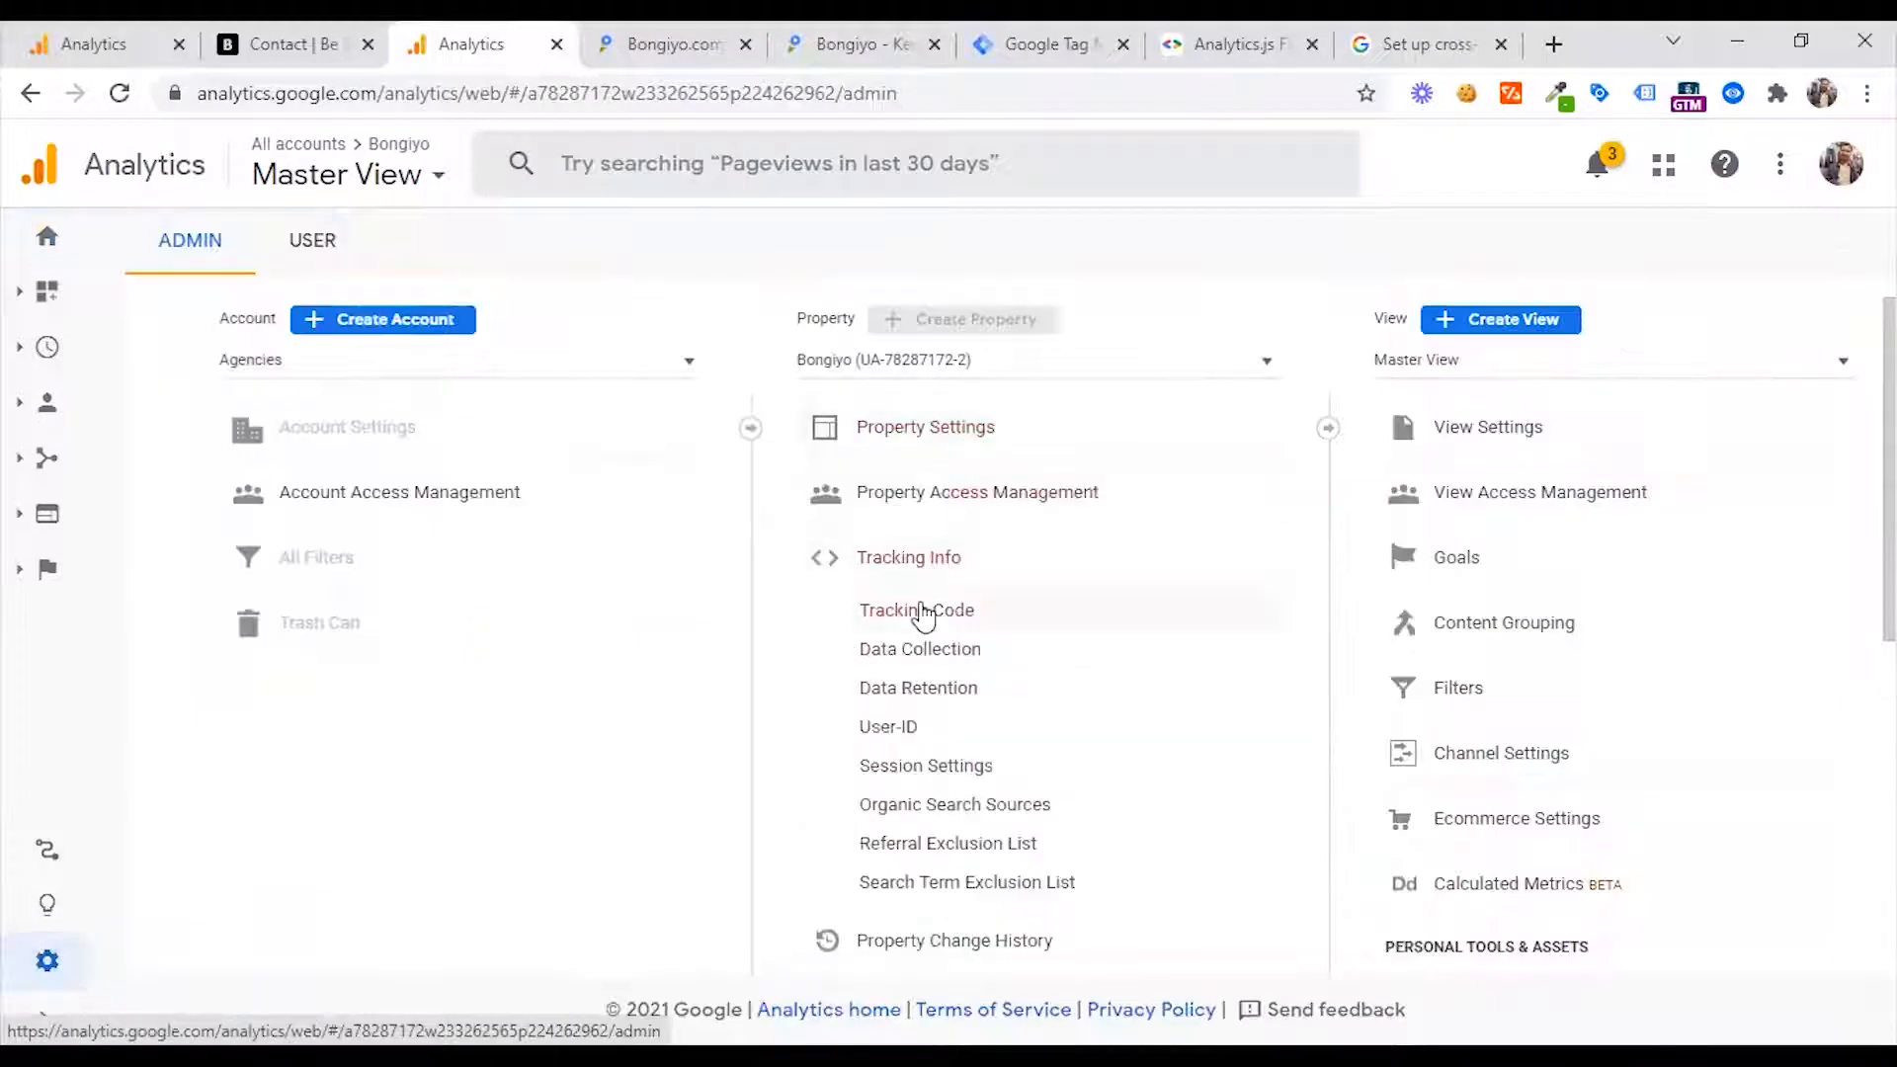
click(921, 615)
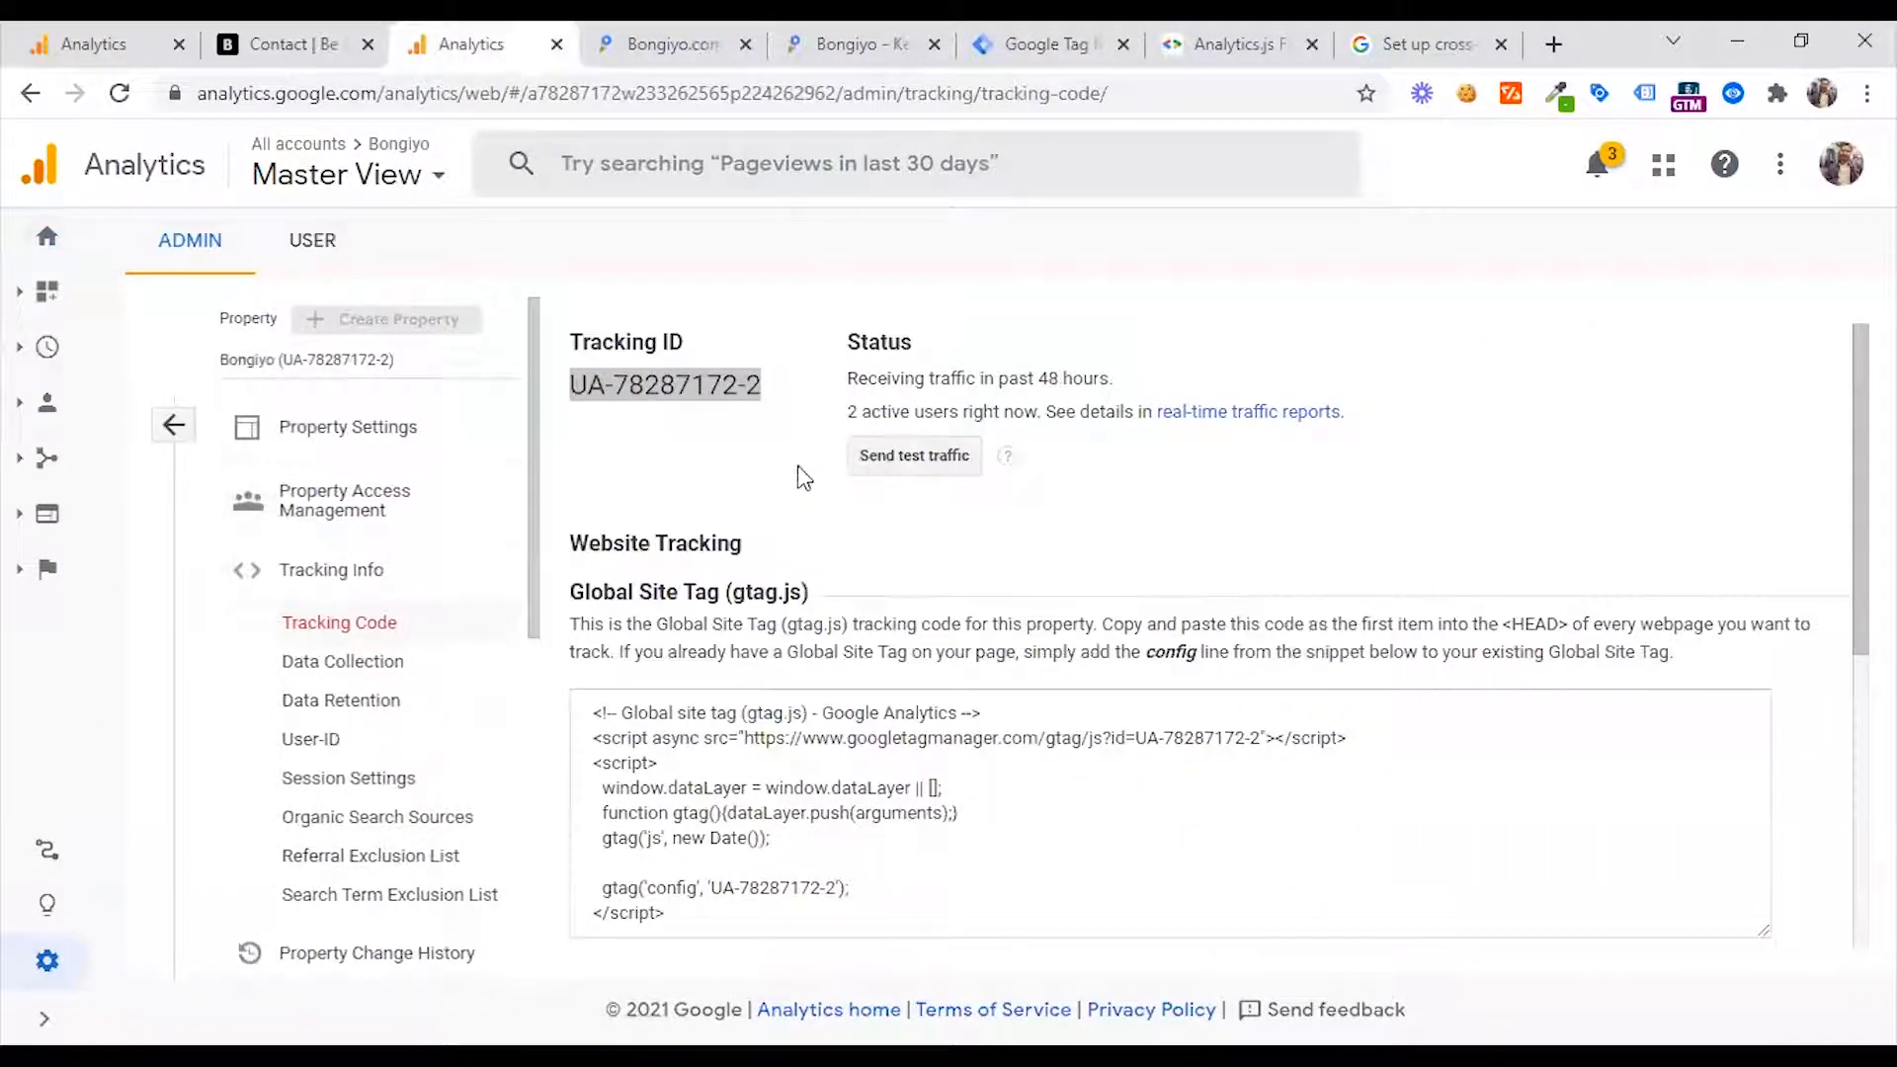
drag(763, 386, 578, 393)
key(ctrl+c)
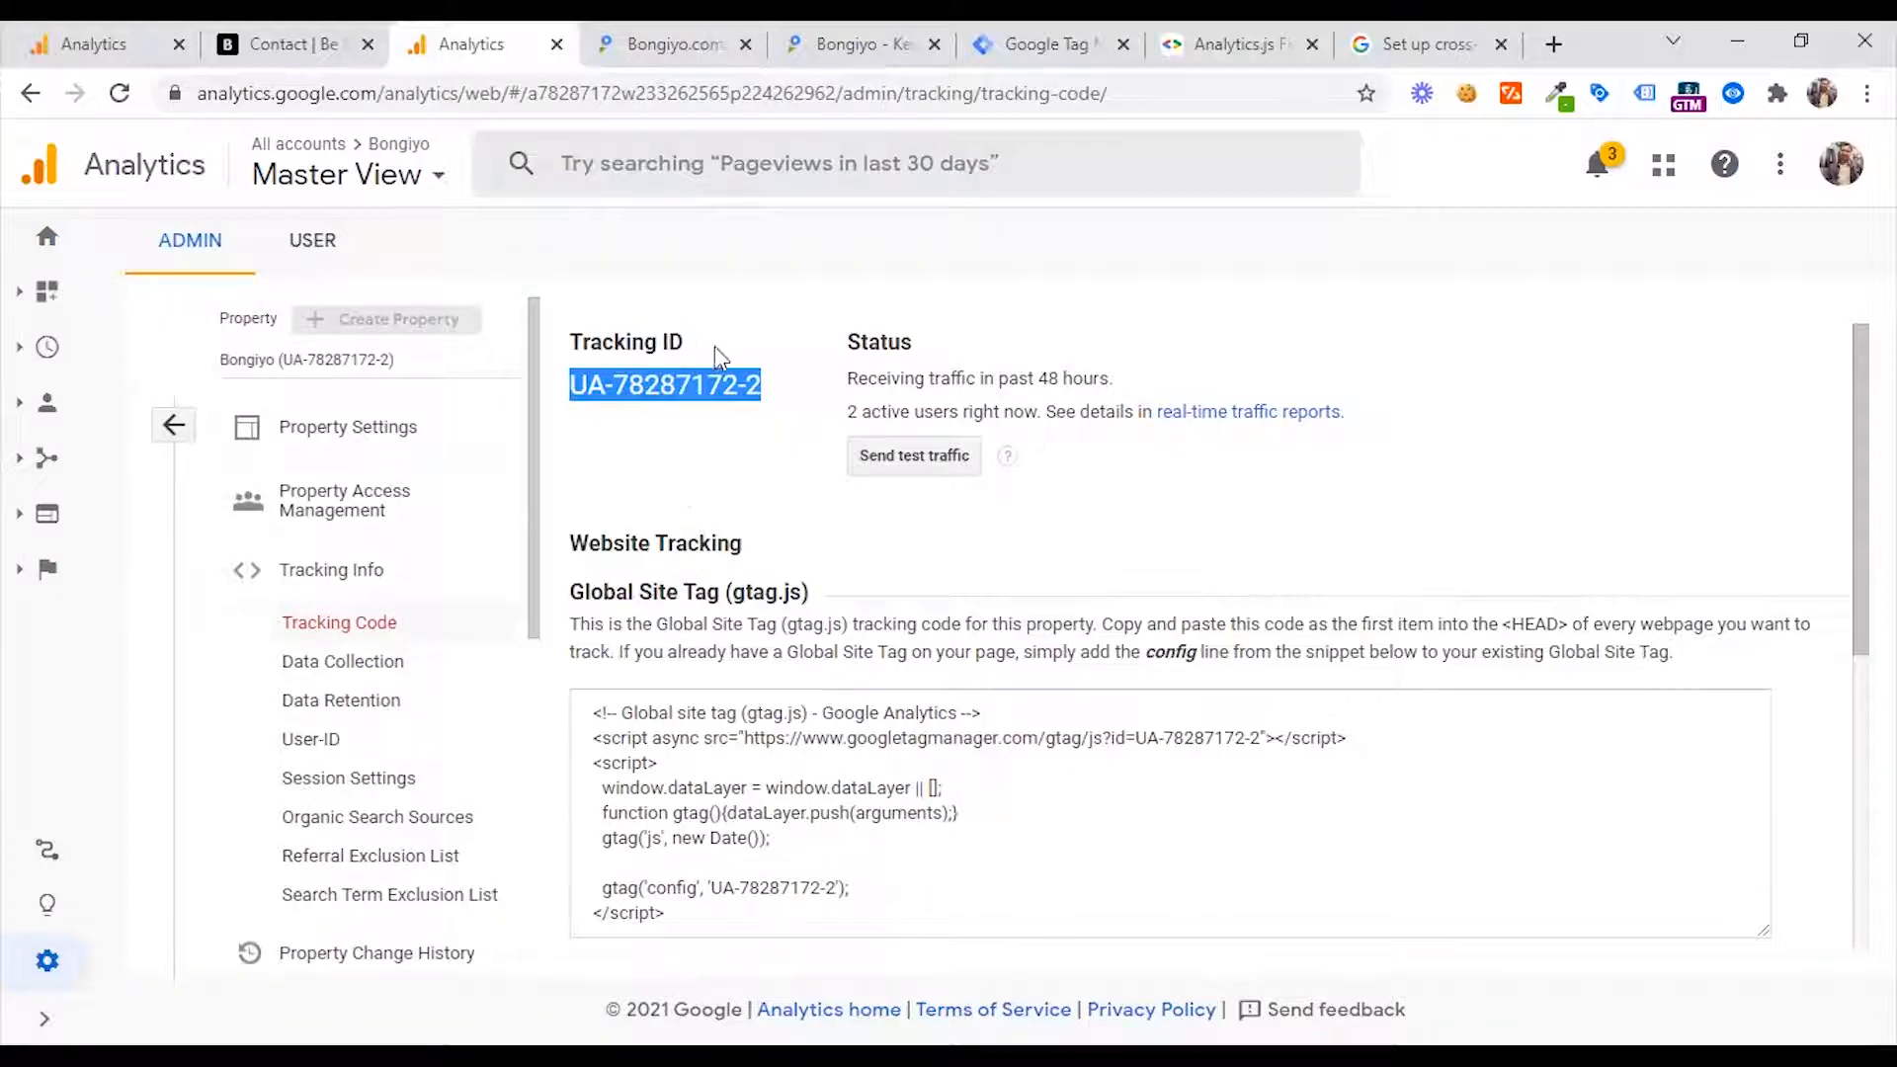
- In Tag Manager's bongiyo.xyz container, replace the Tracking ID in the GA ID variable with the copied Bongiyo property ID
click(916, 29)
click(1043, 44)
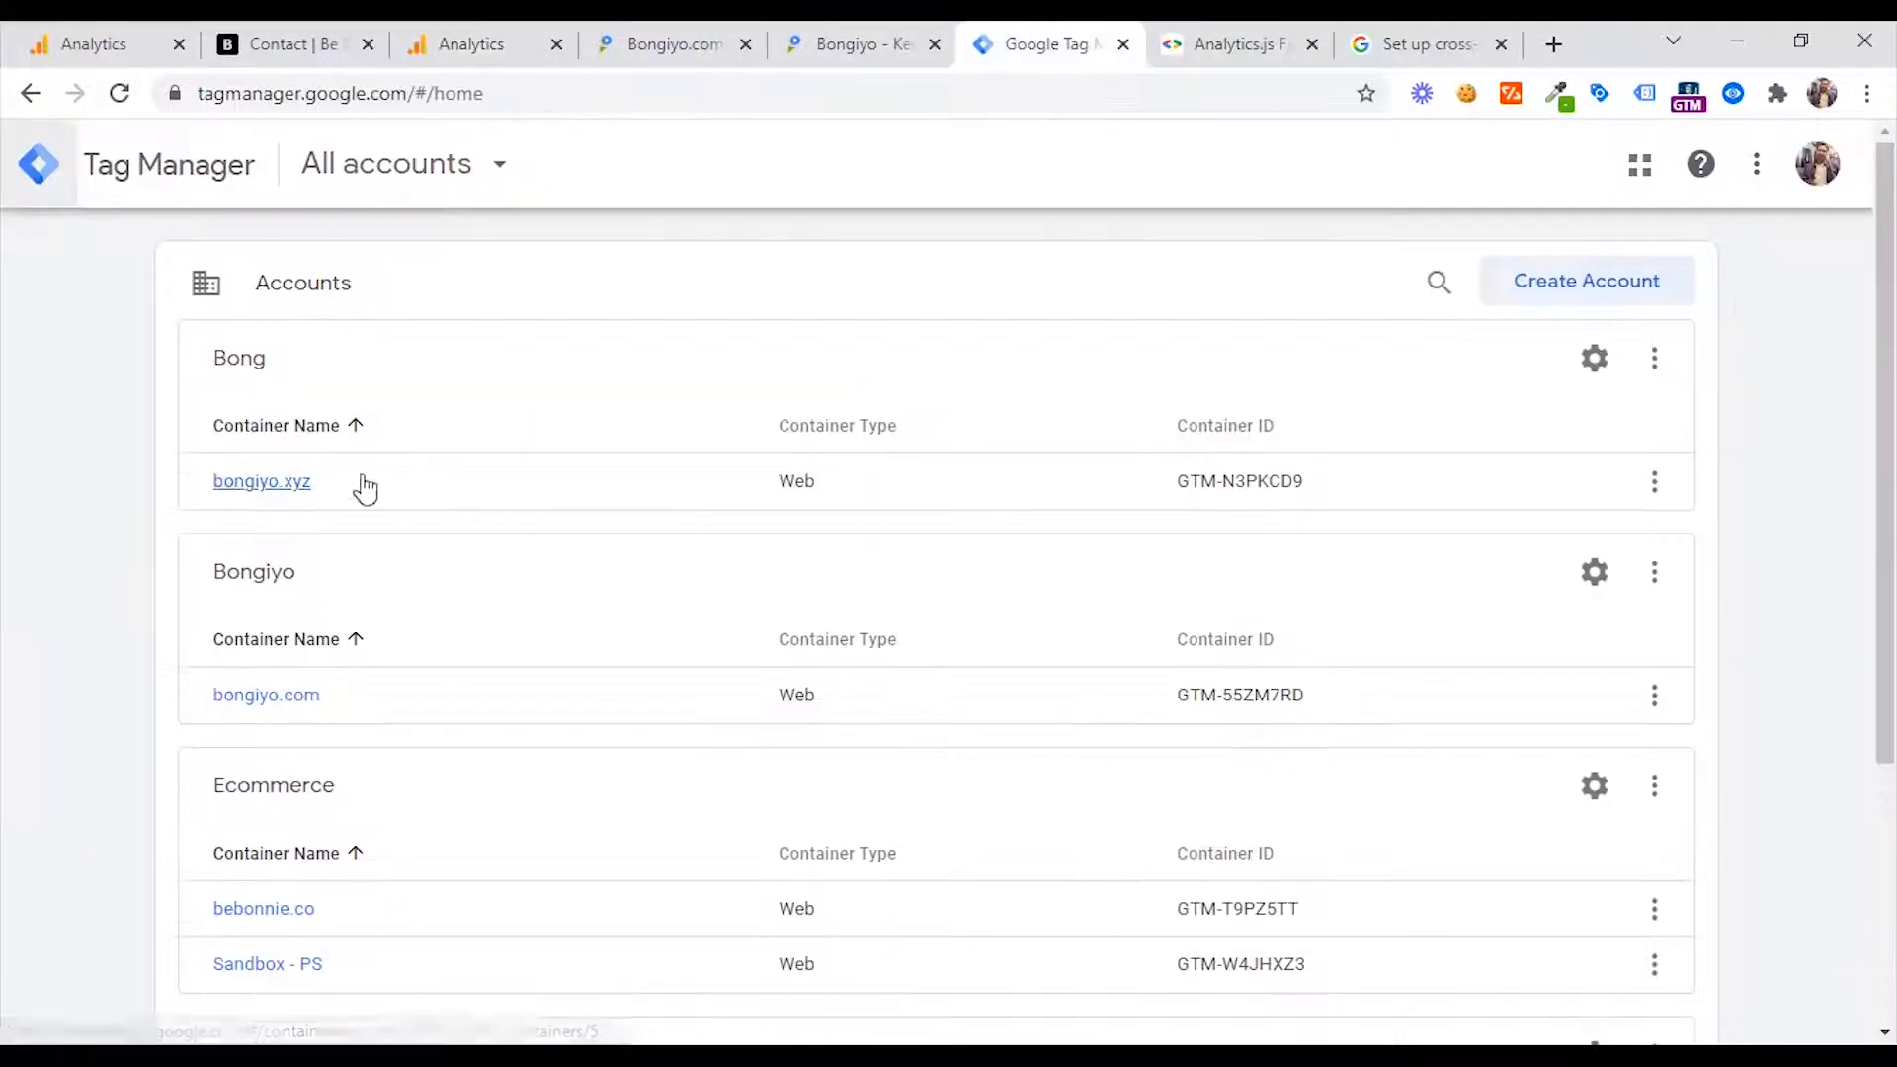
click(281, 490)
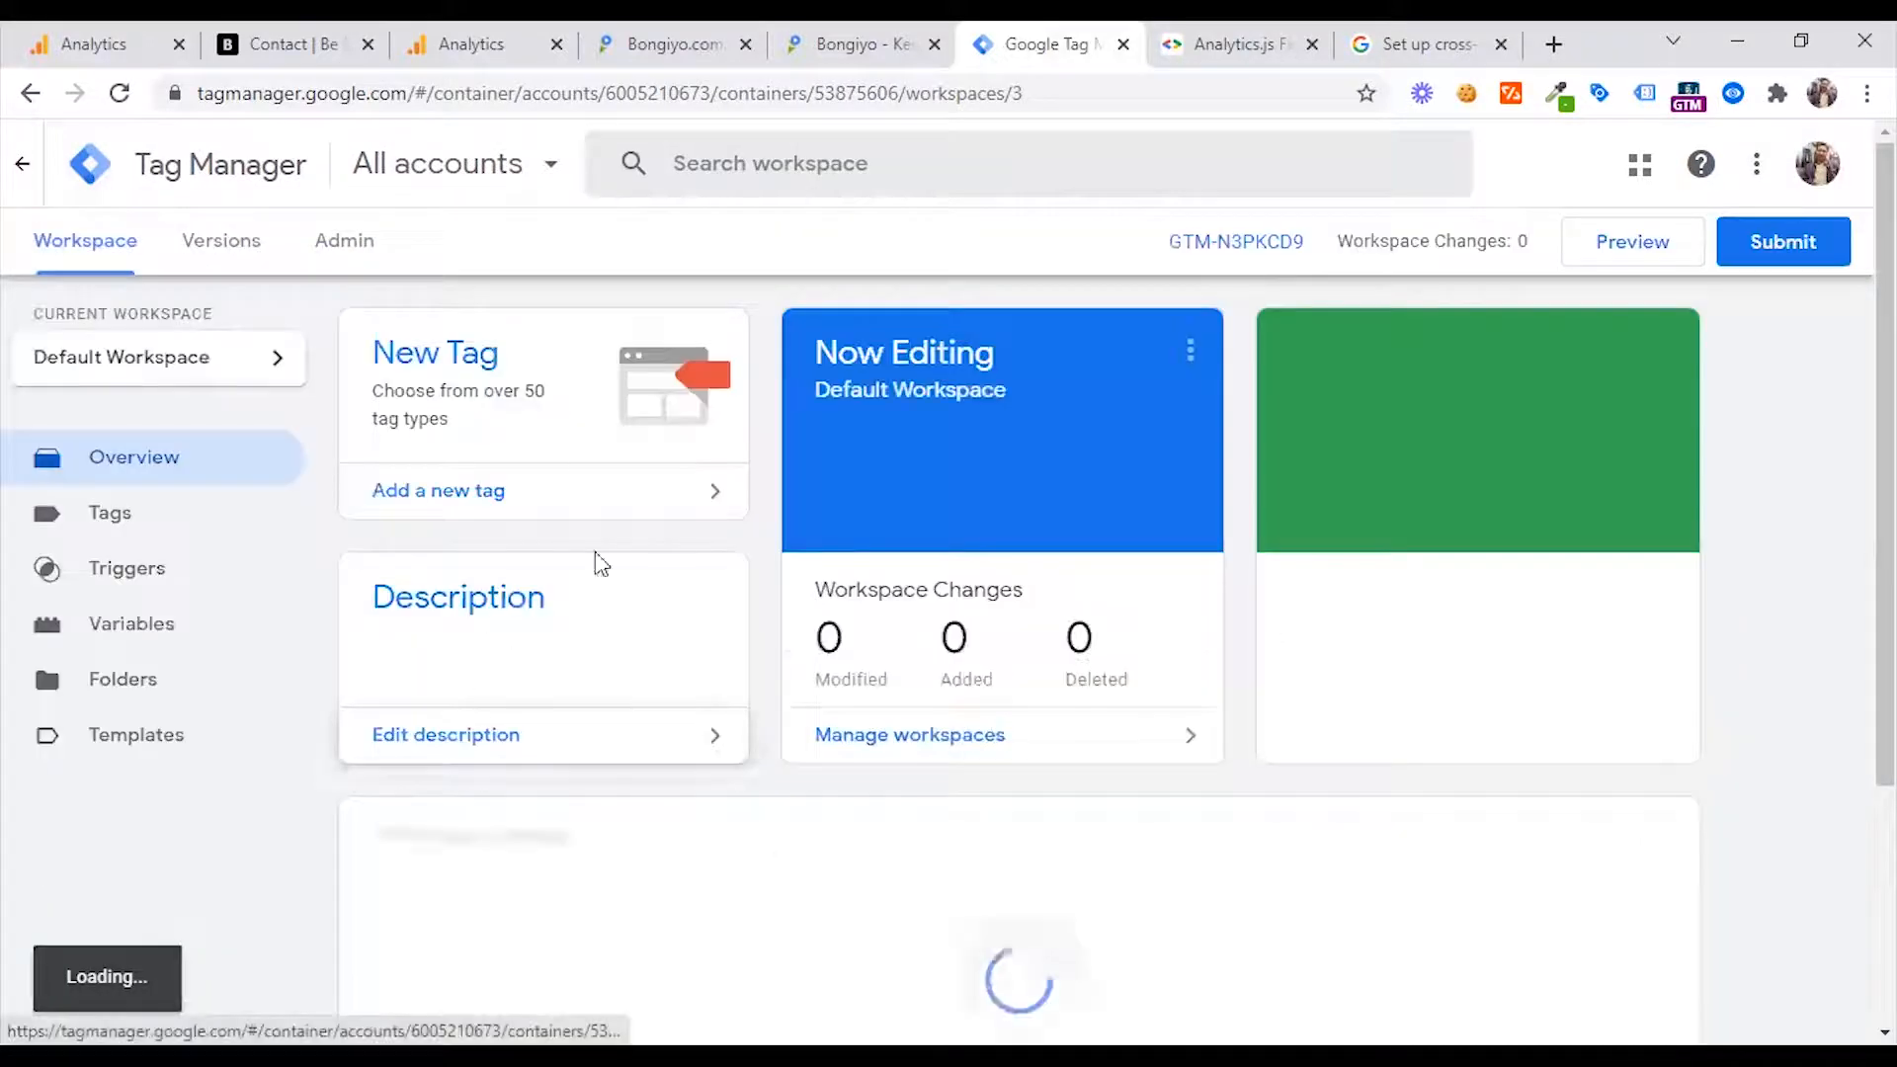
click(154, 637)
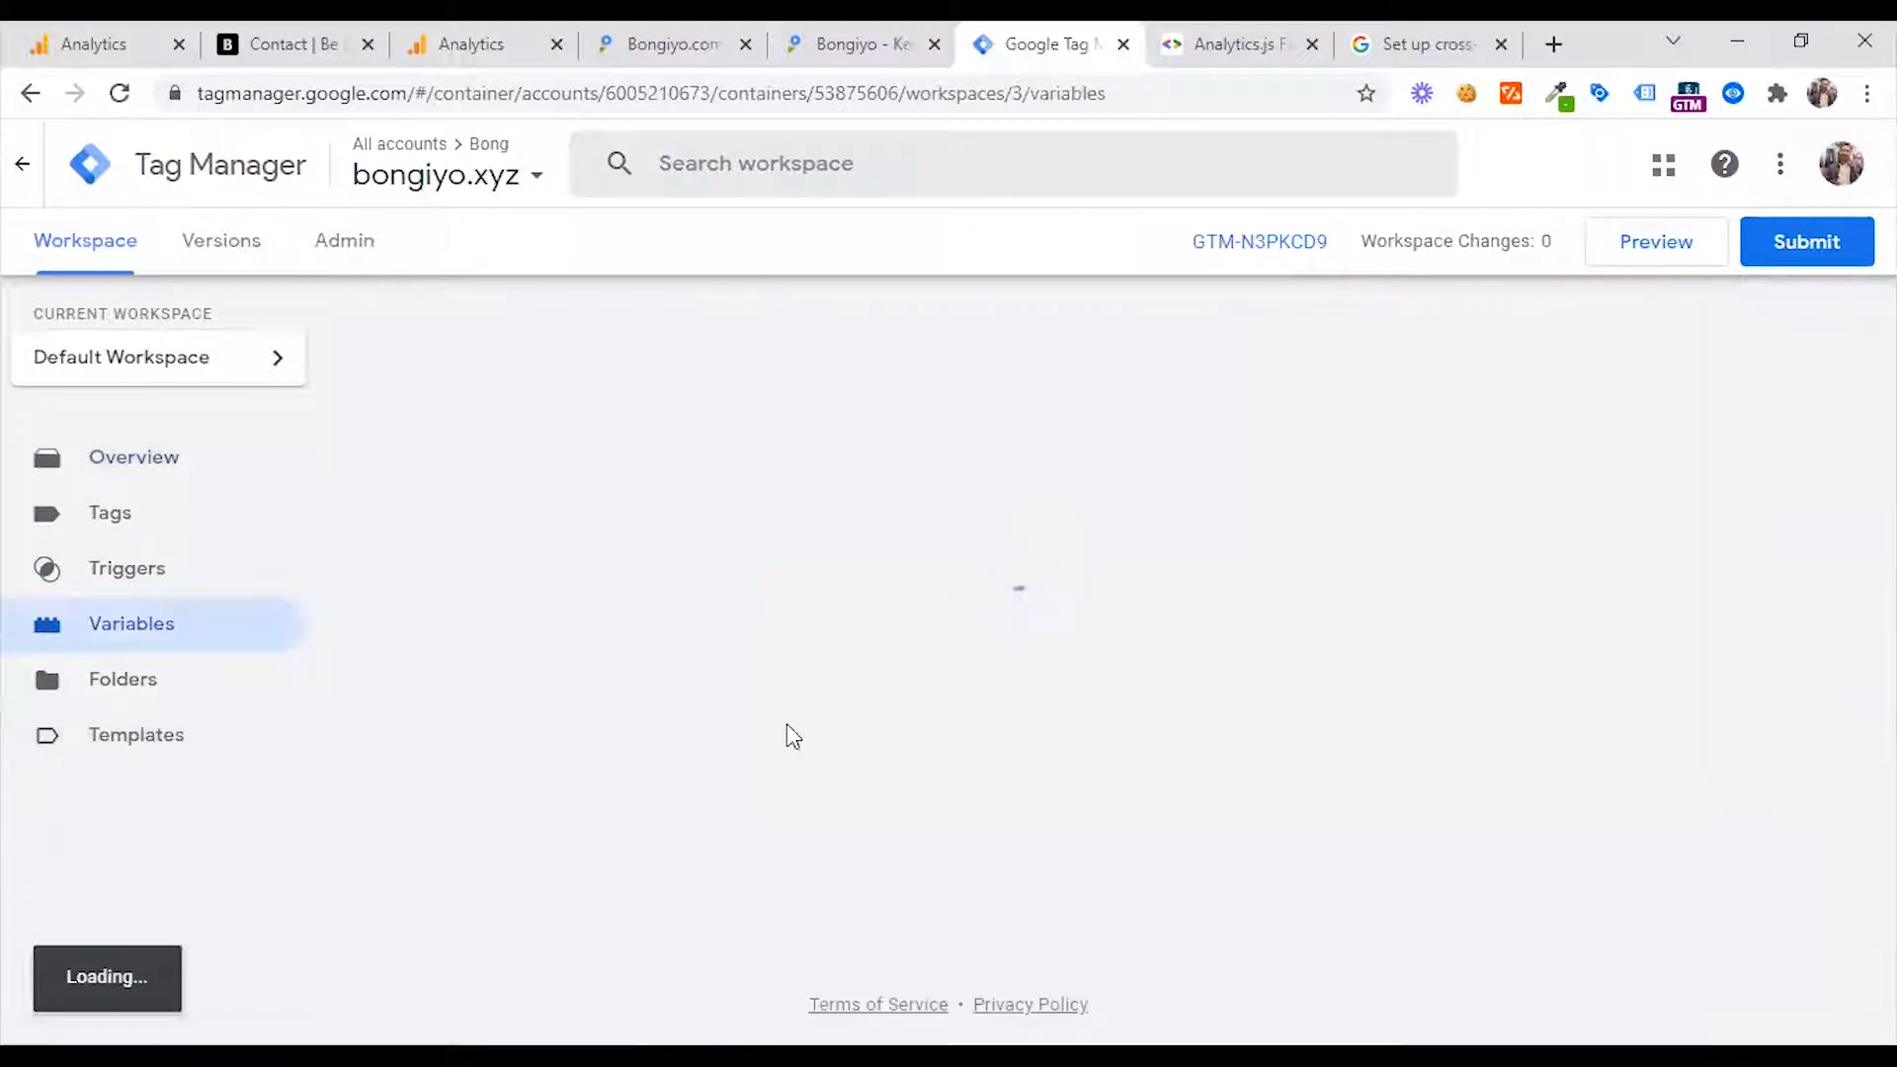
click(443, 901)
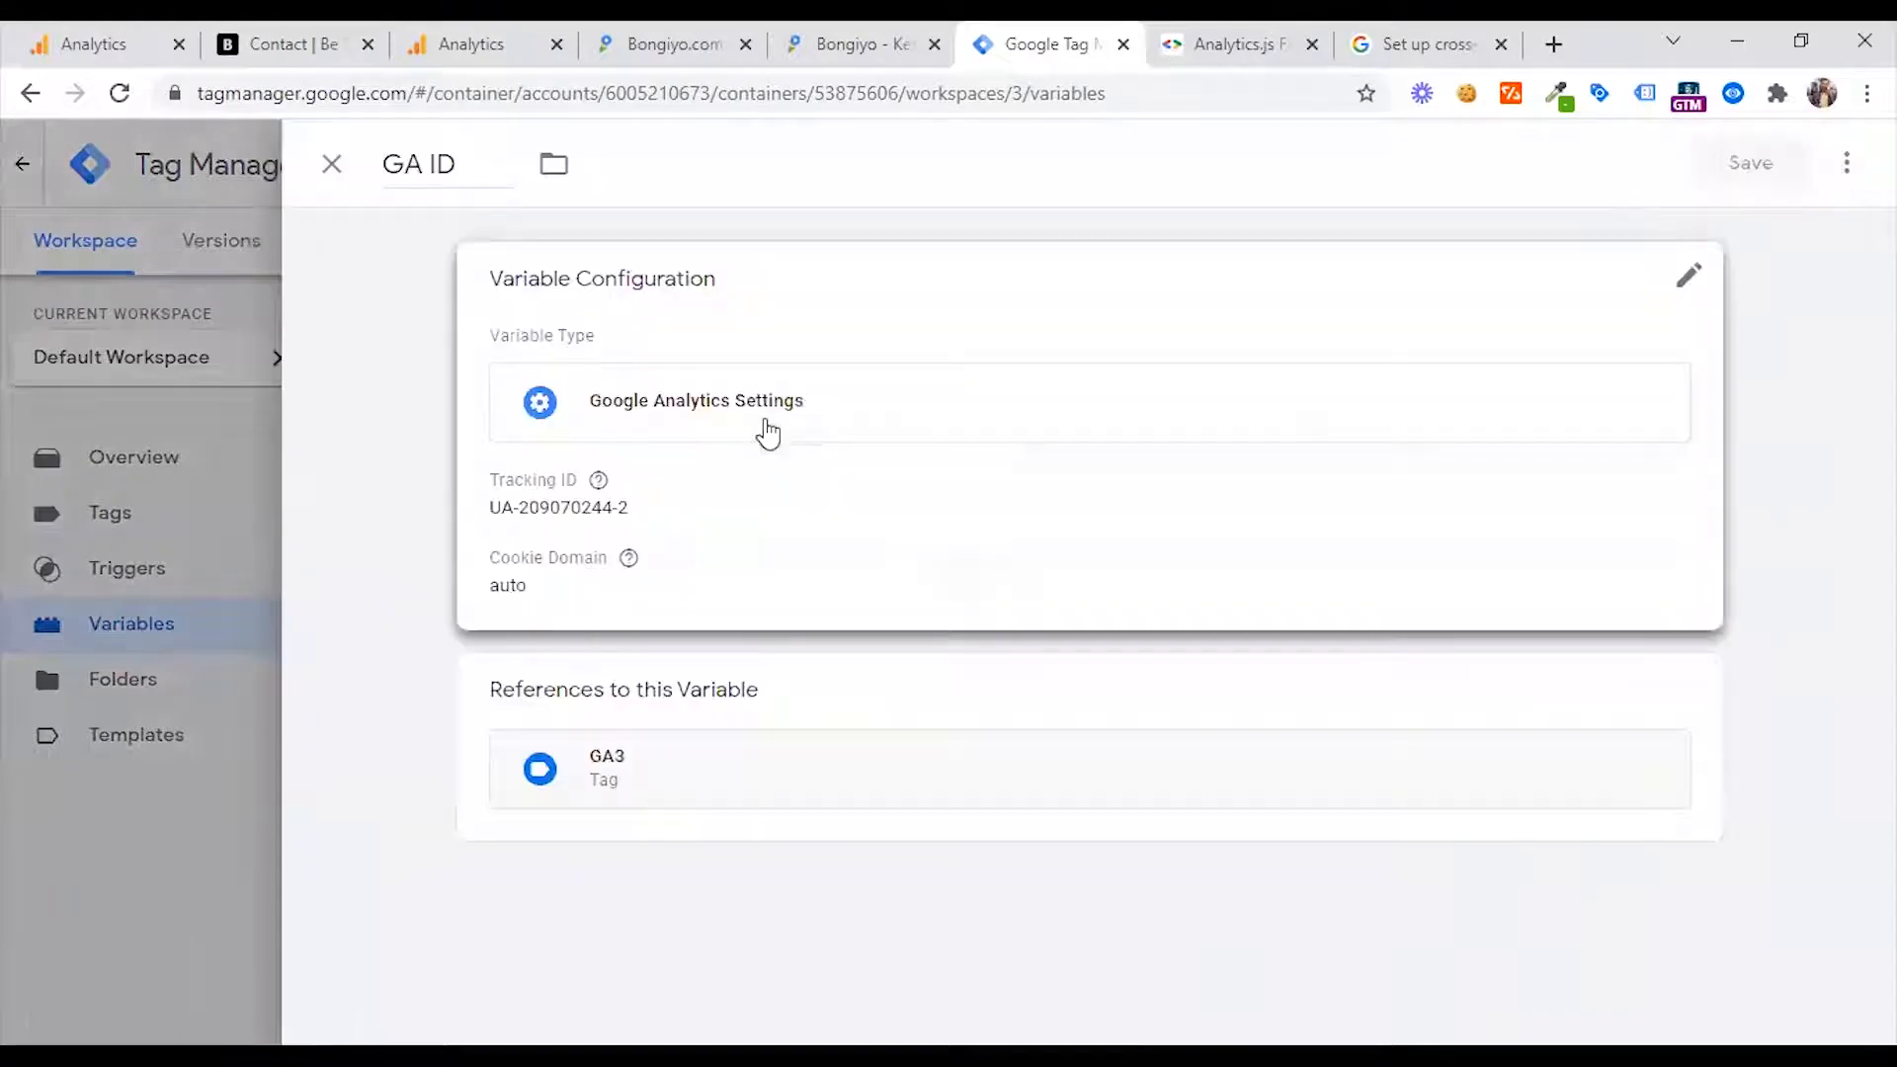
click(689, 517)
triple_click(686, 551)
key(ctrl+v)
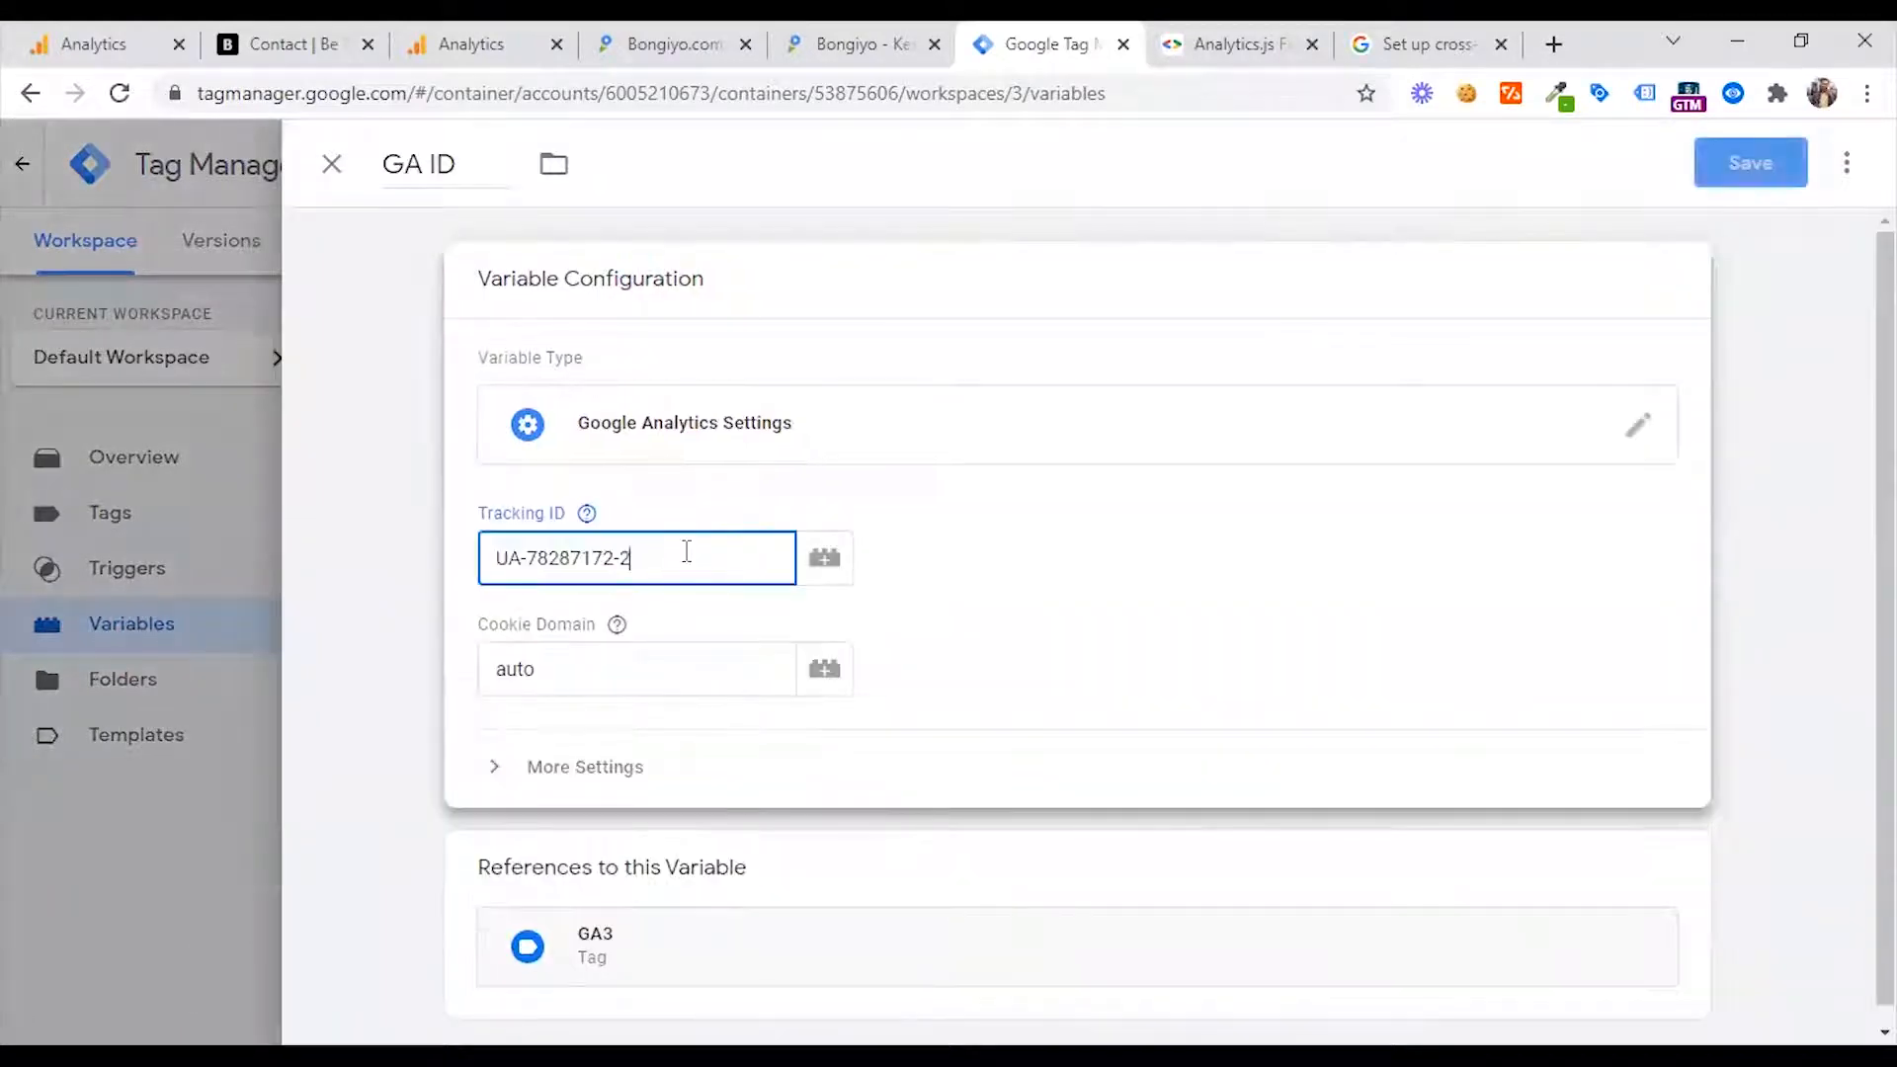
- Check the new Tracking ID against the Bongiyo property in Analytics, and save the GA ID variable
click(474, 43)
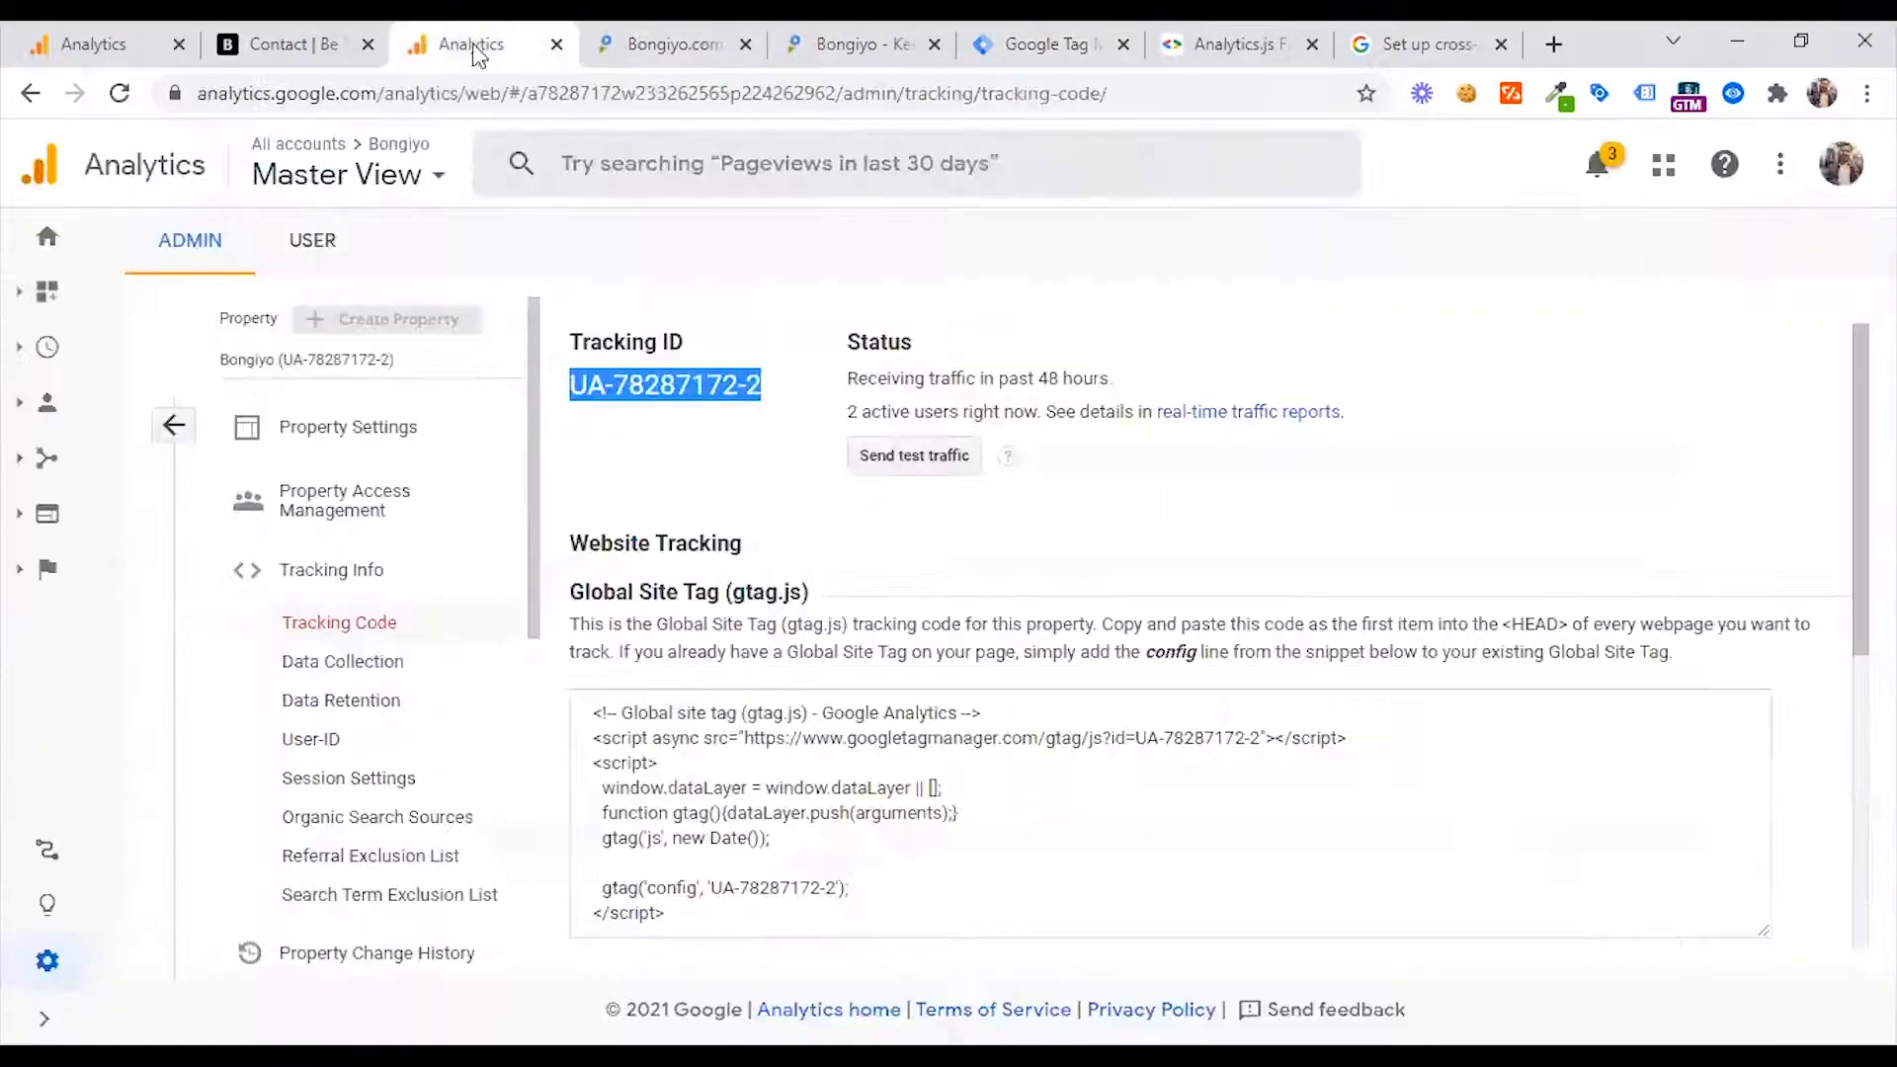
click(858, 44)
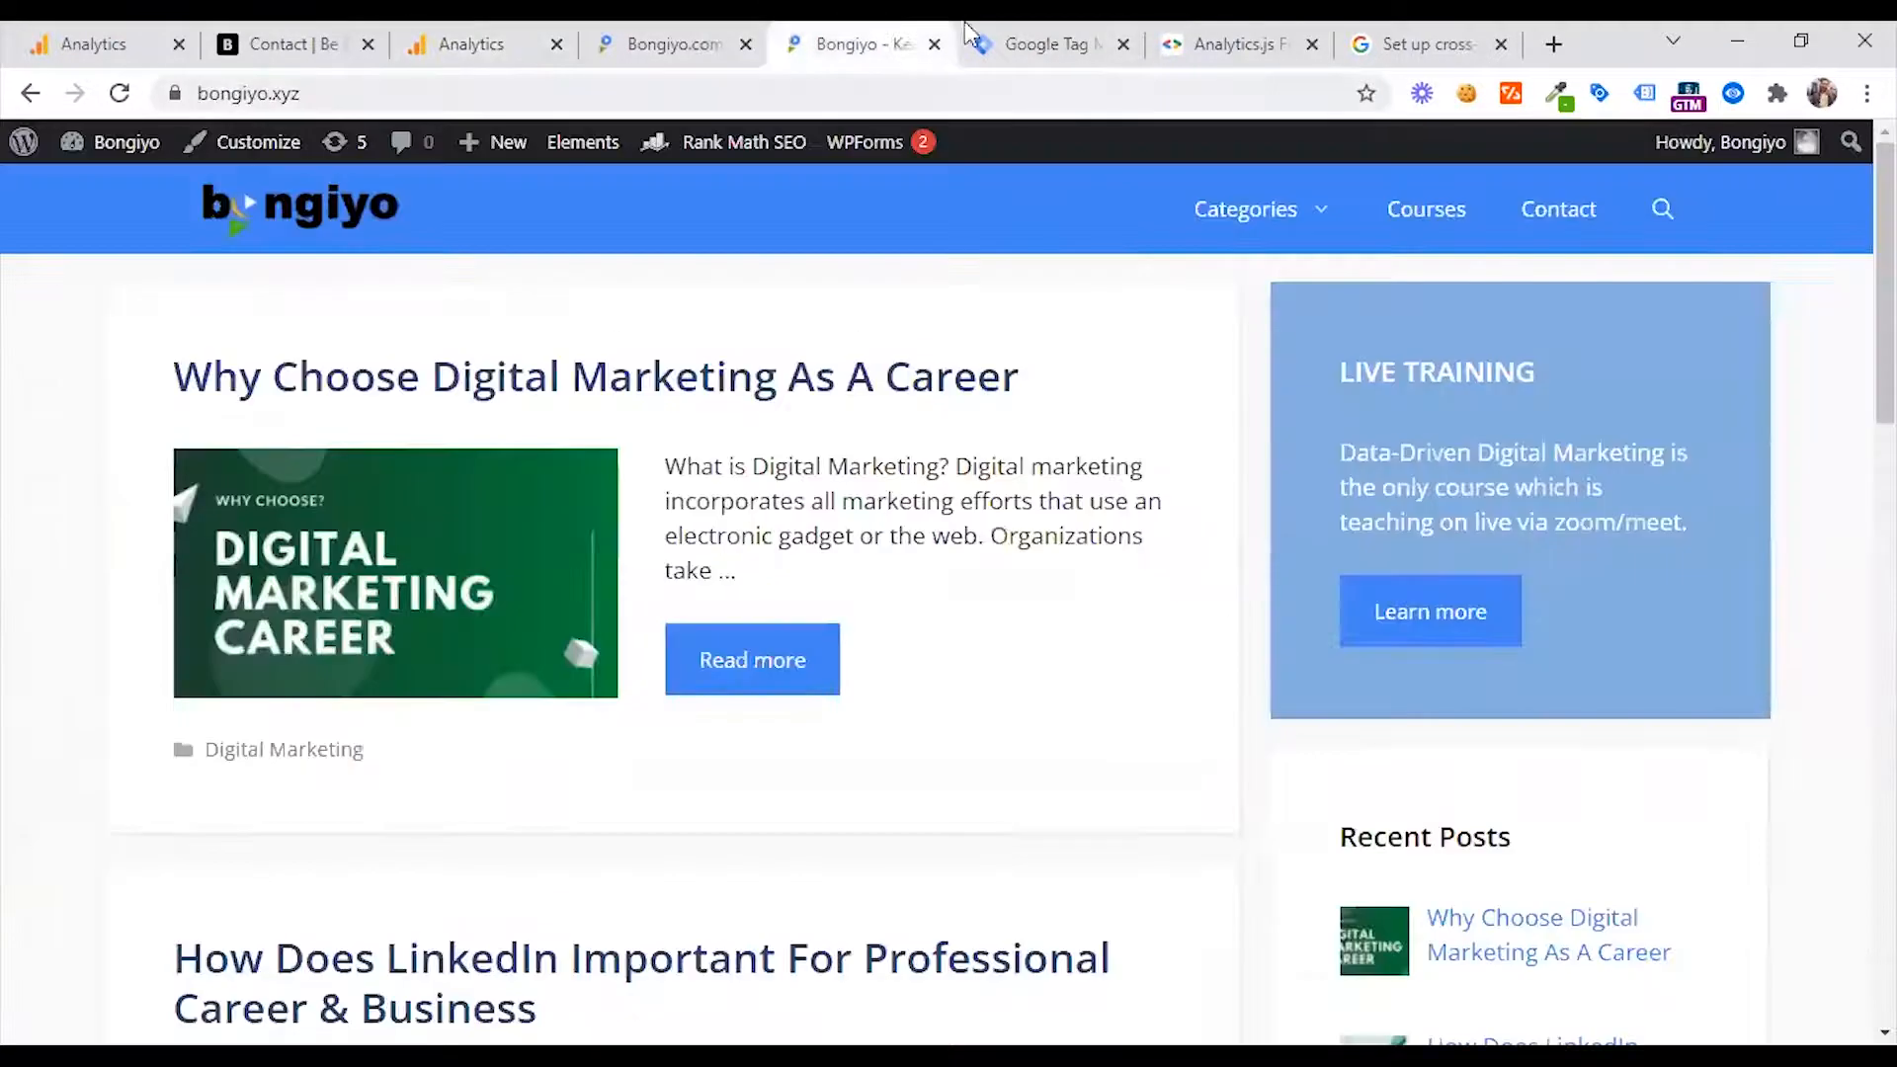
click(1095, 35)
click(641, 727)
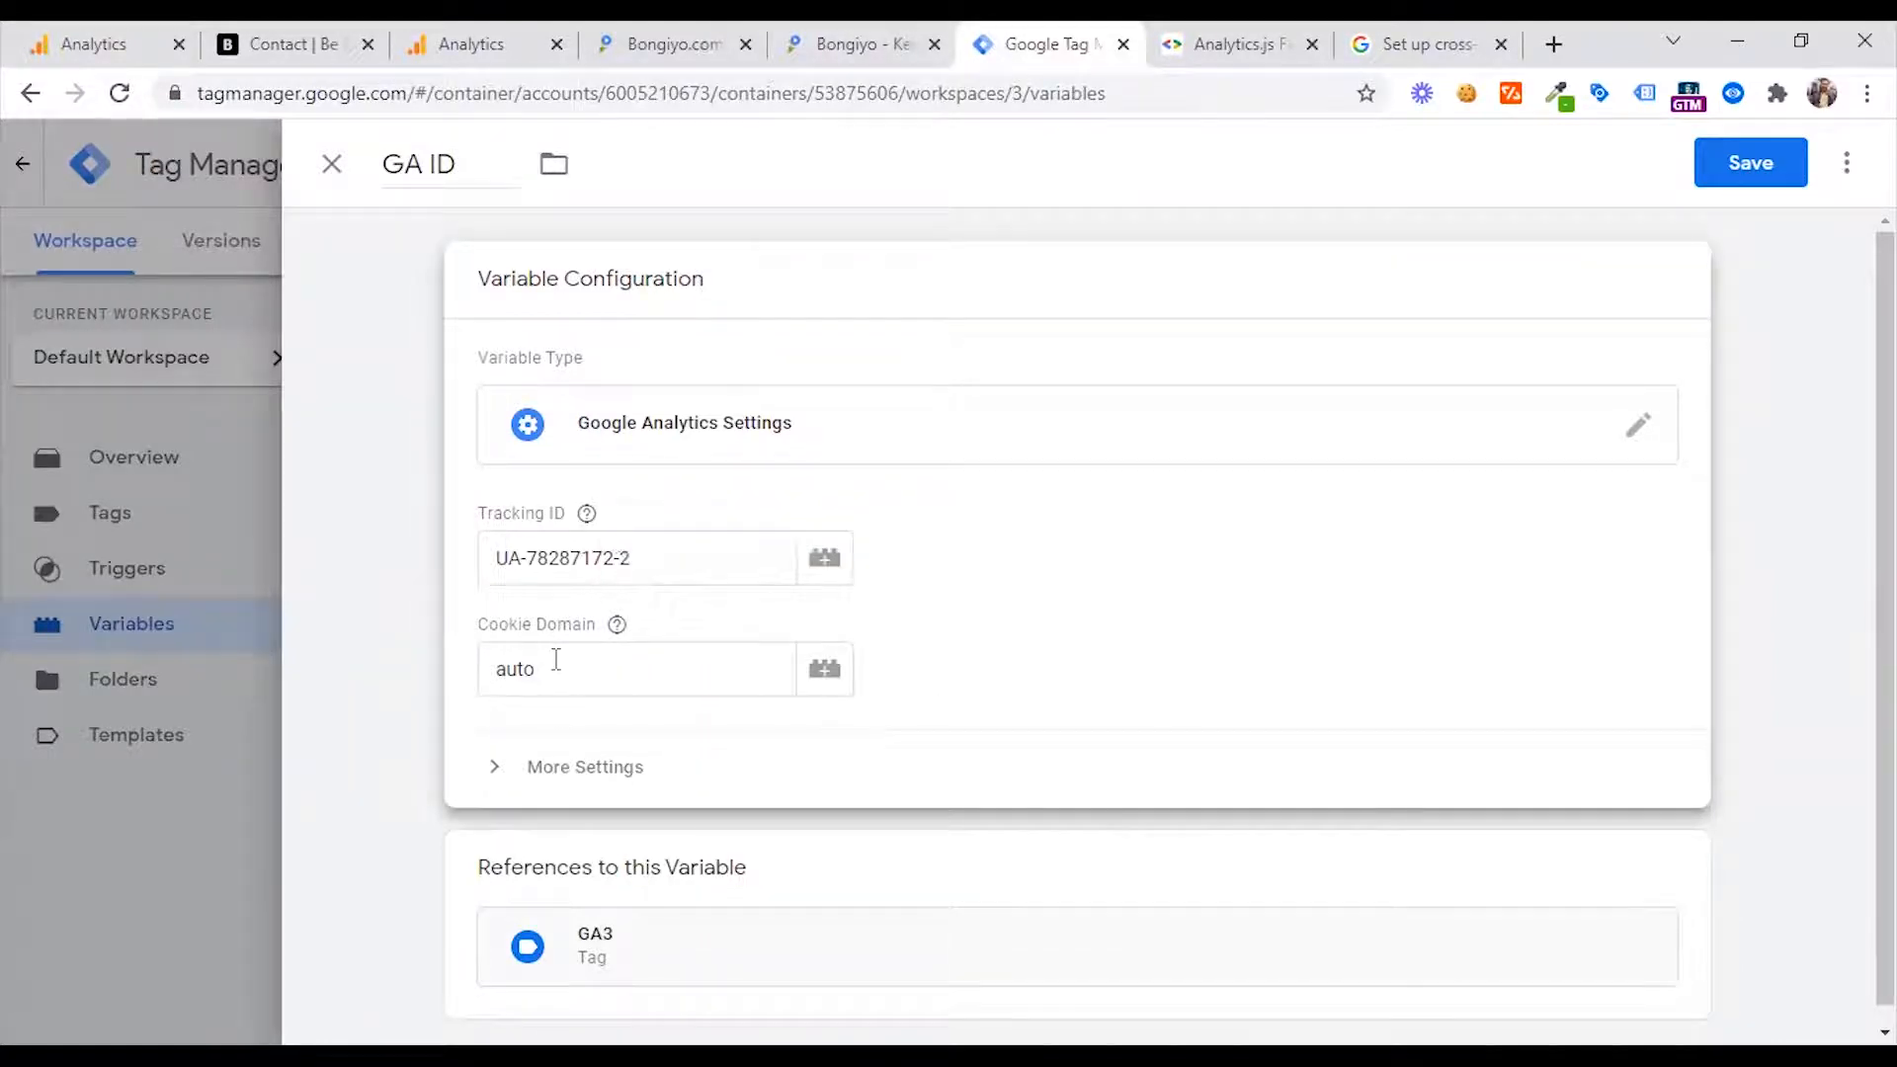
click(1718, 168)
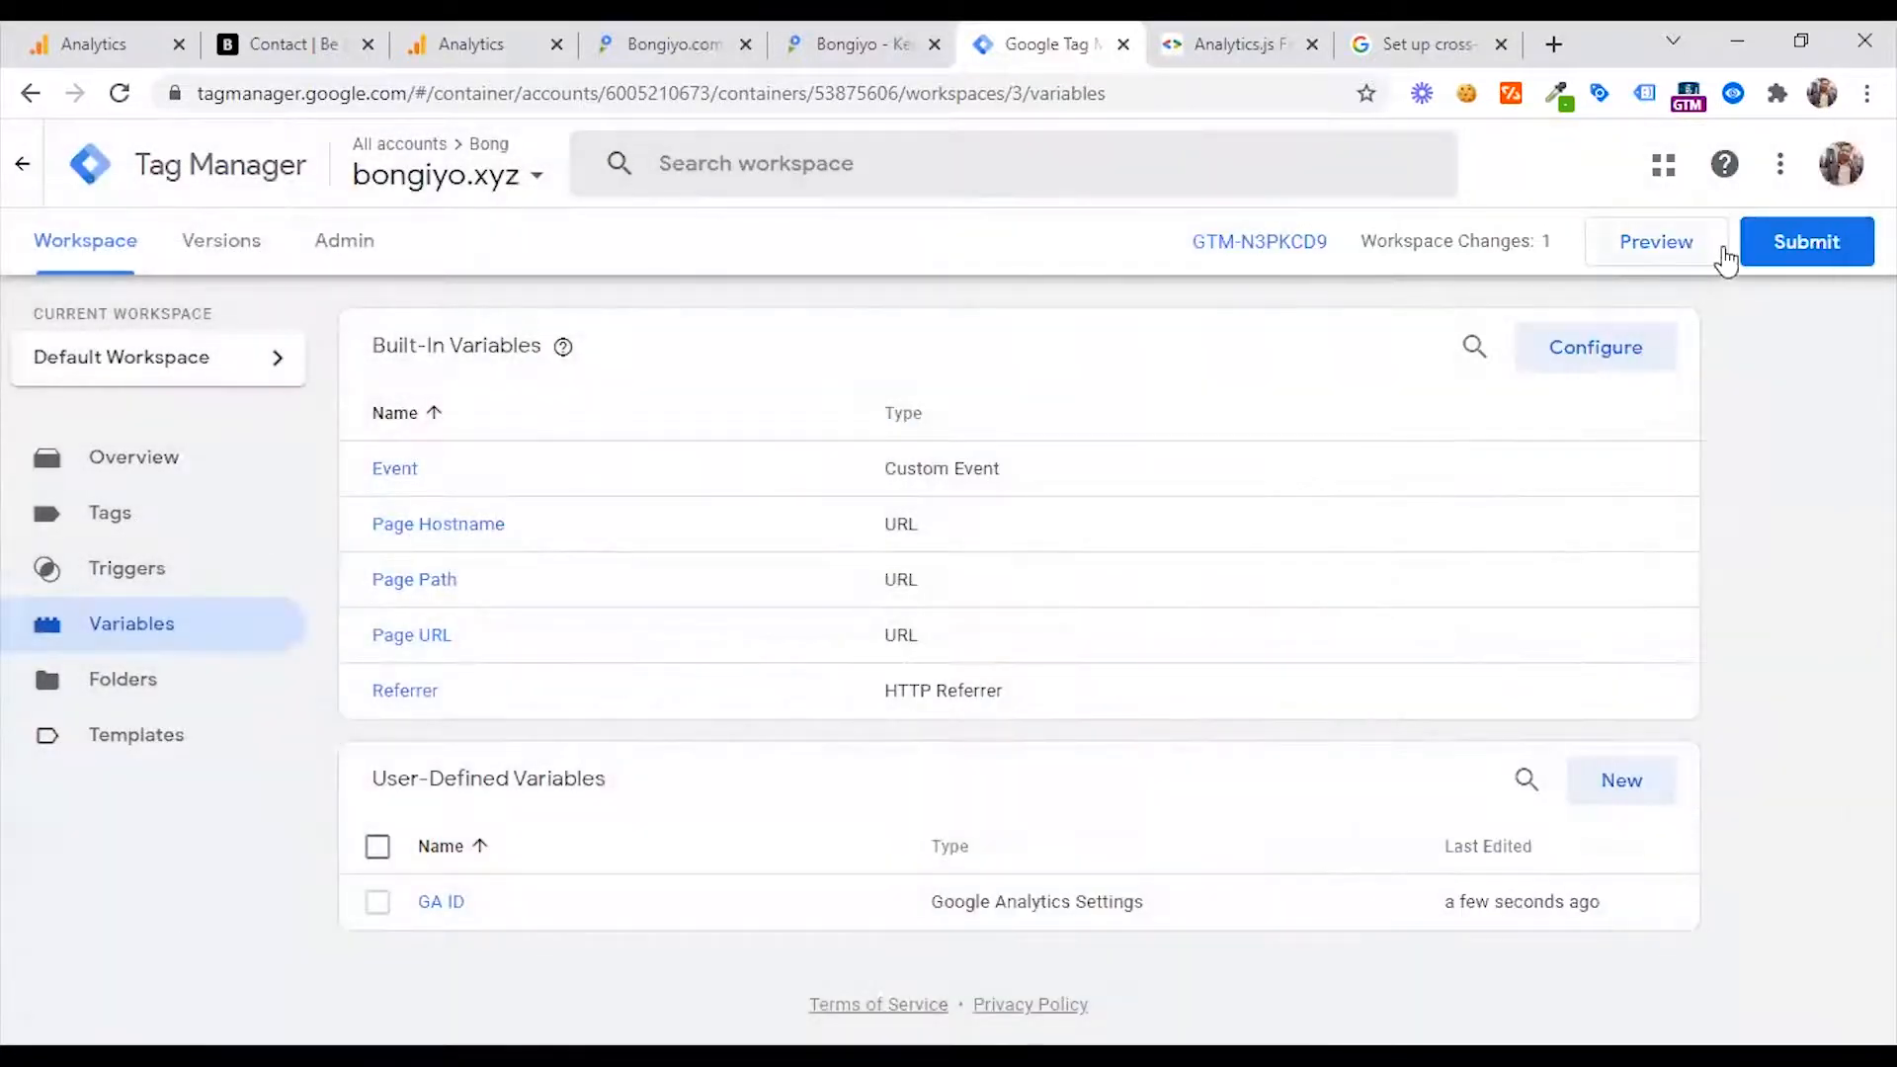
- Submit and publish the bongiyo.xyz container changes to the Live environment without a version name or description
click(1804, 241)
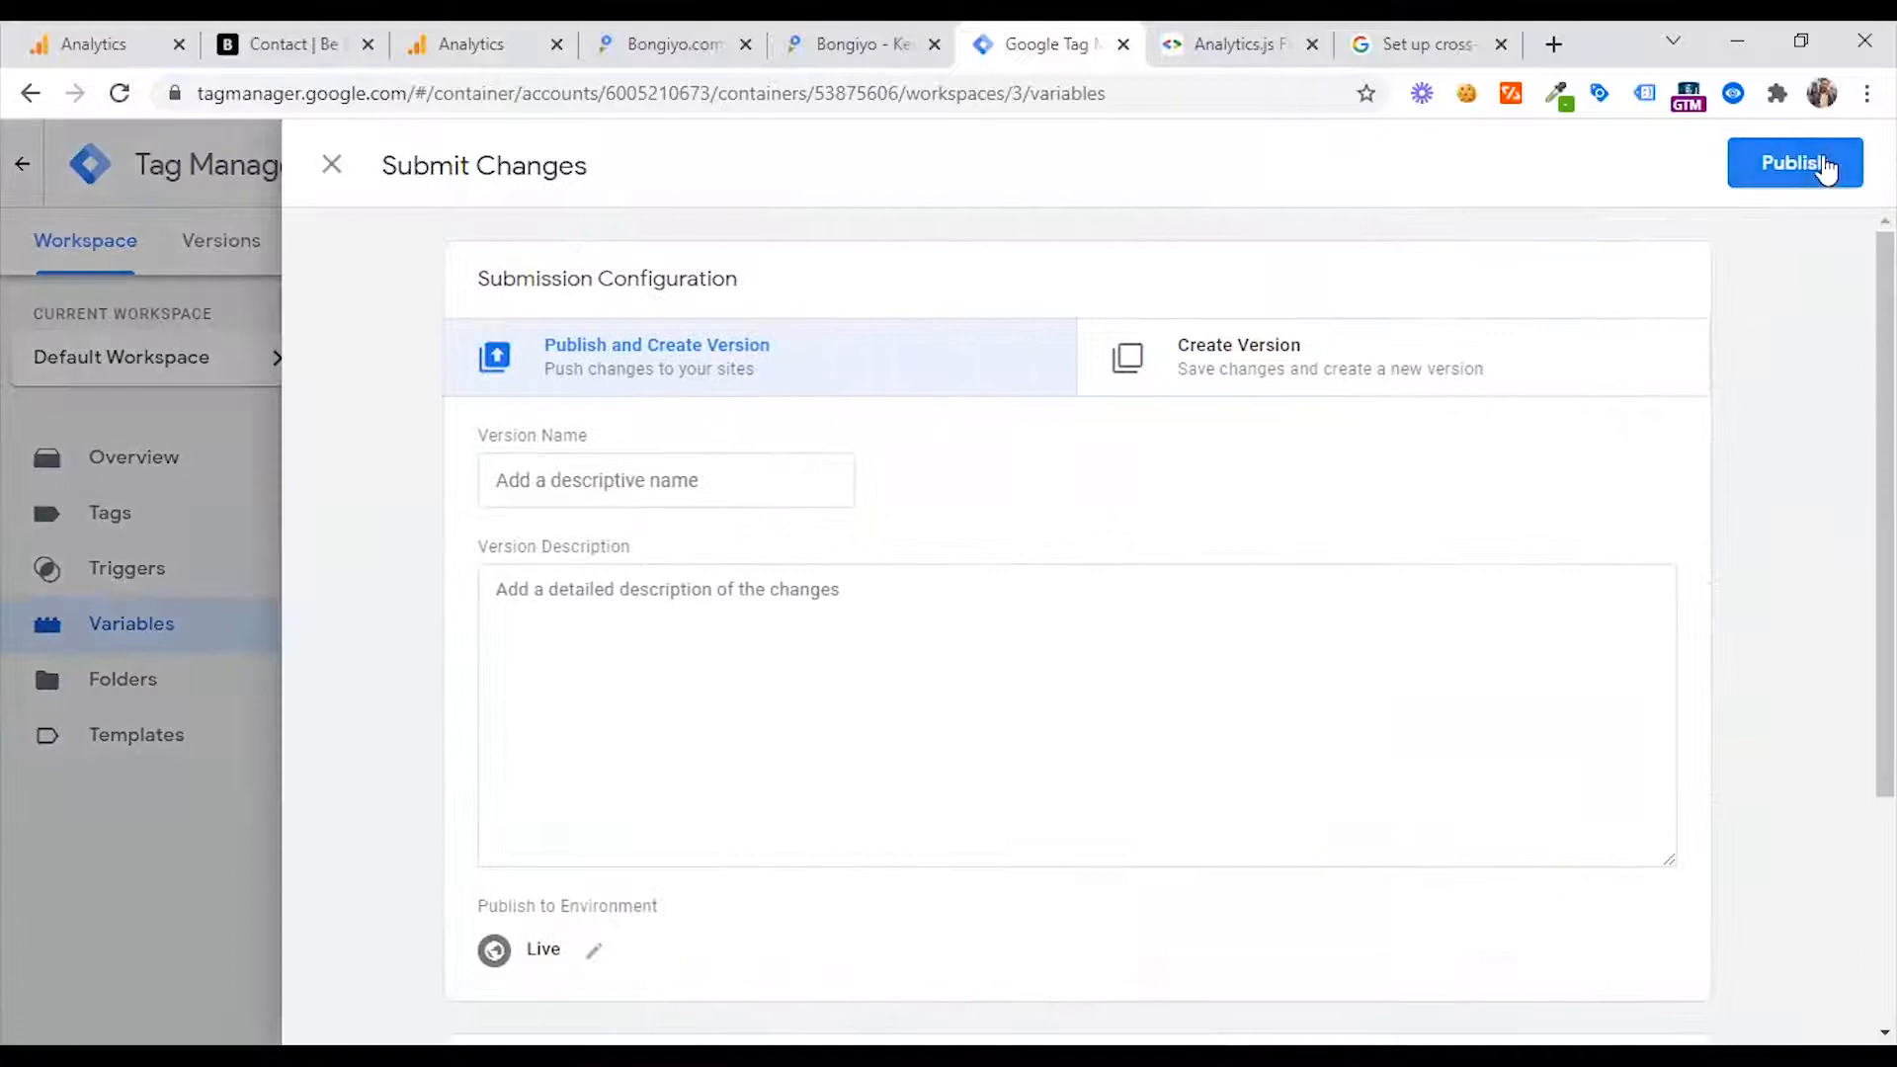
click(1795, 163)
click(1317, 947)
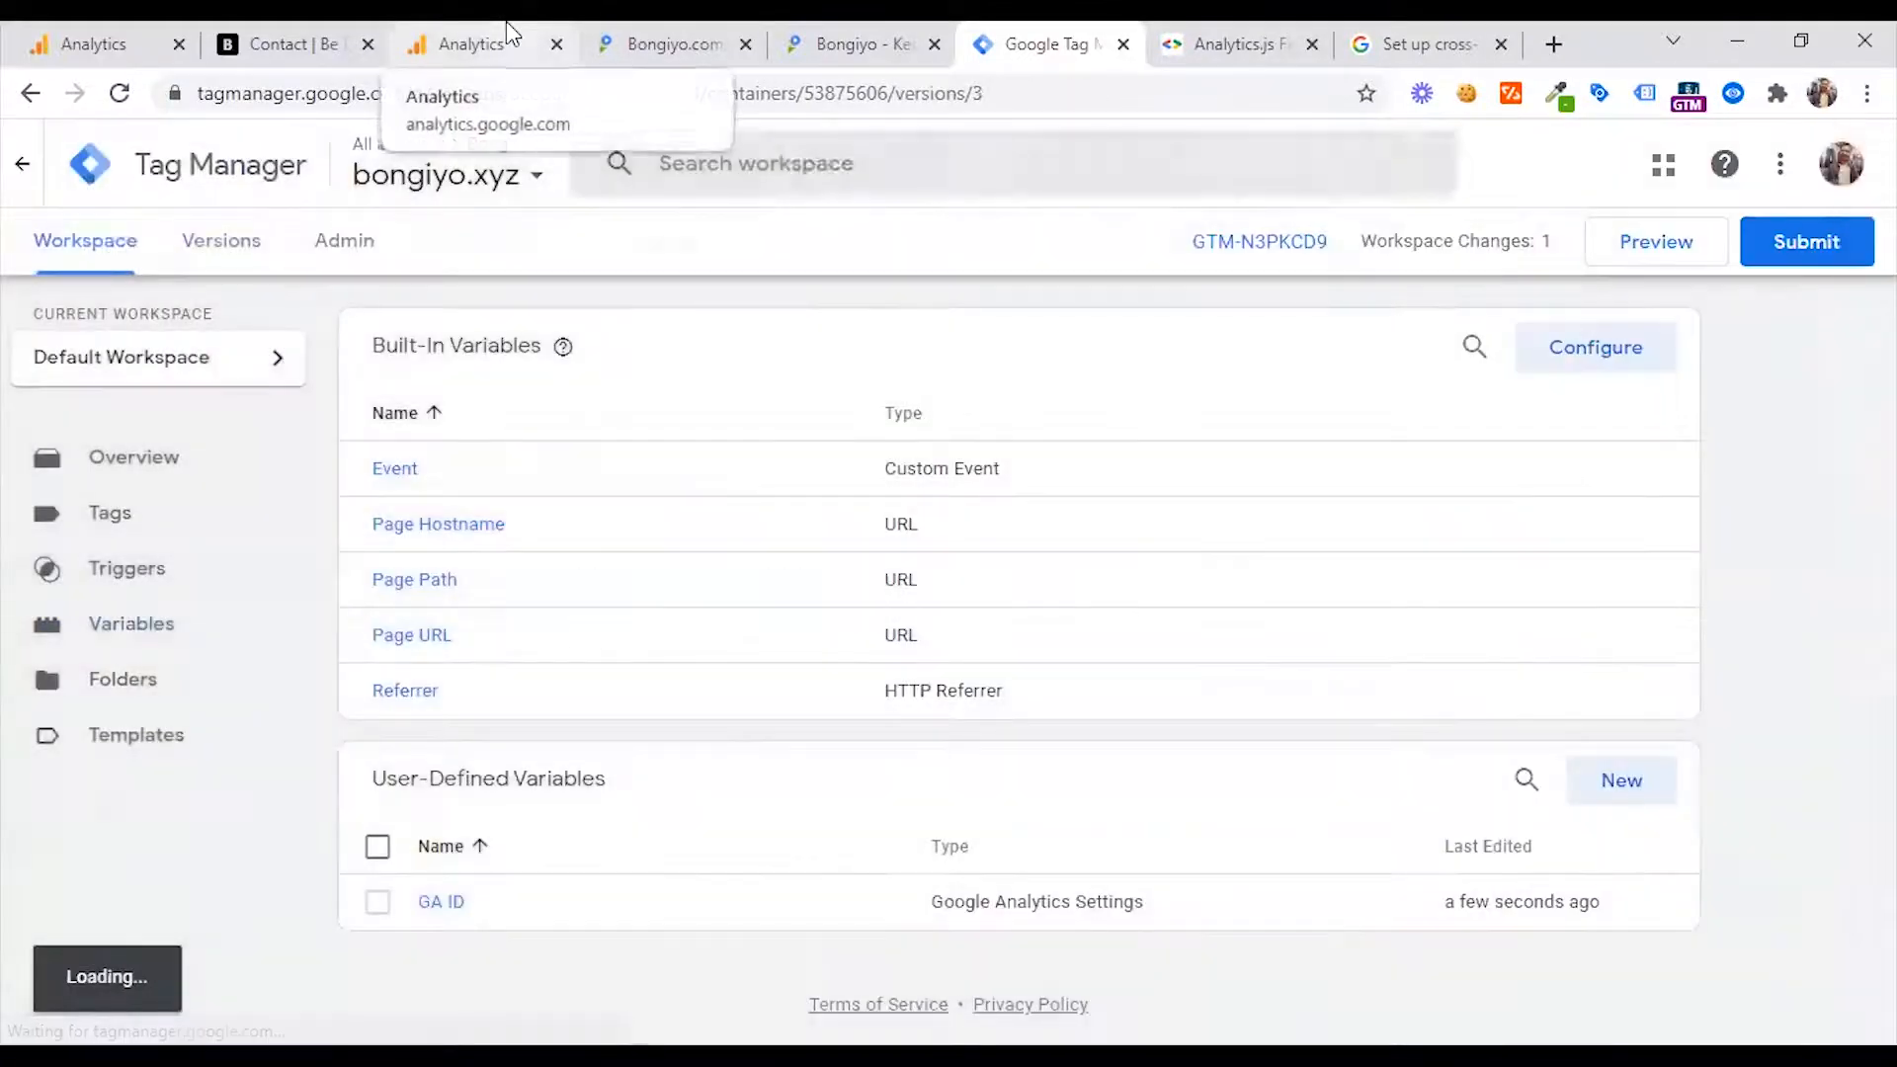
- Switch to Analytics and open the Realtime Overview report for Bongiyo's Master View
click(511, 37)
click(37, 346)
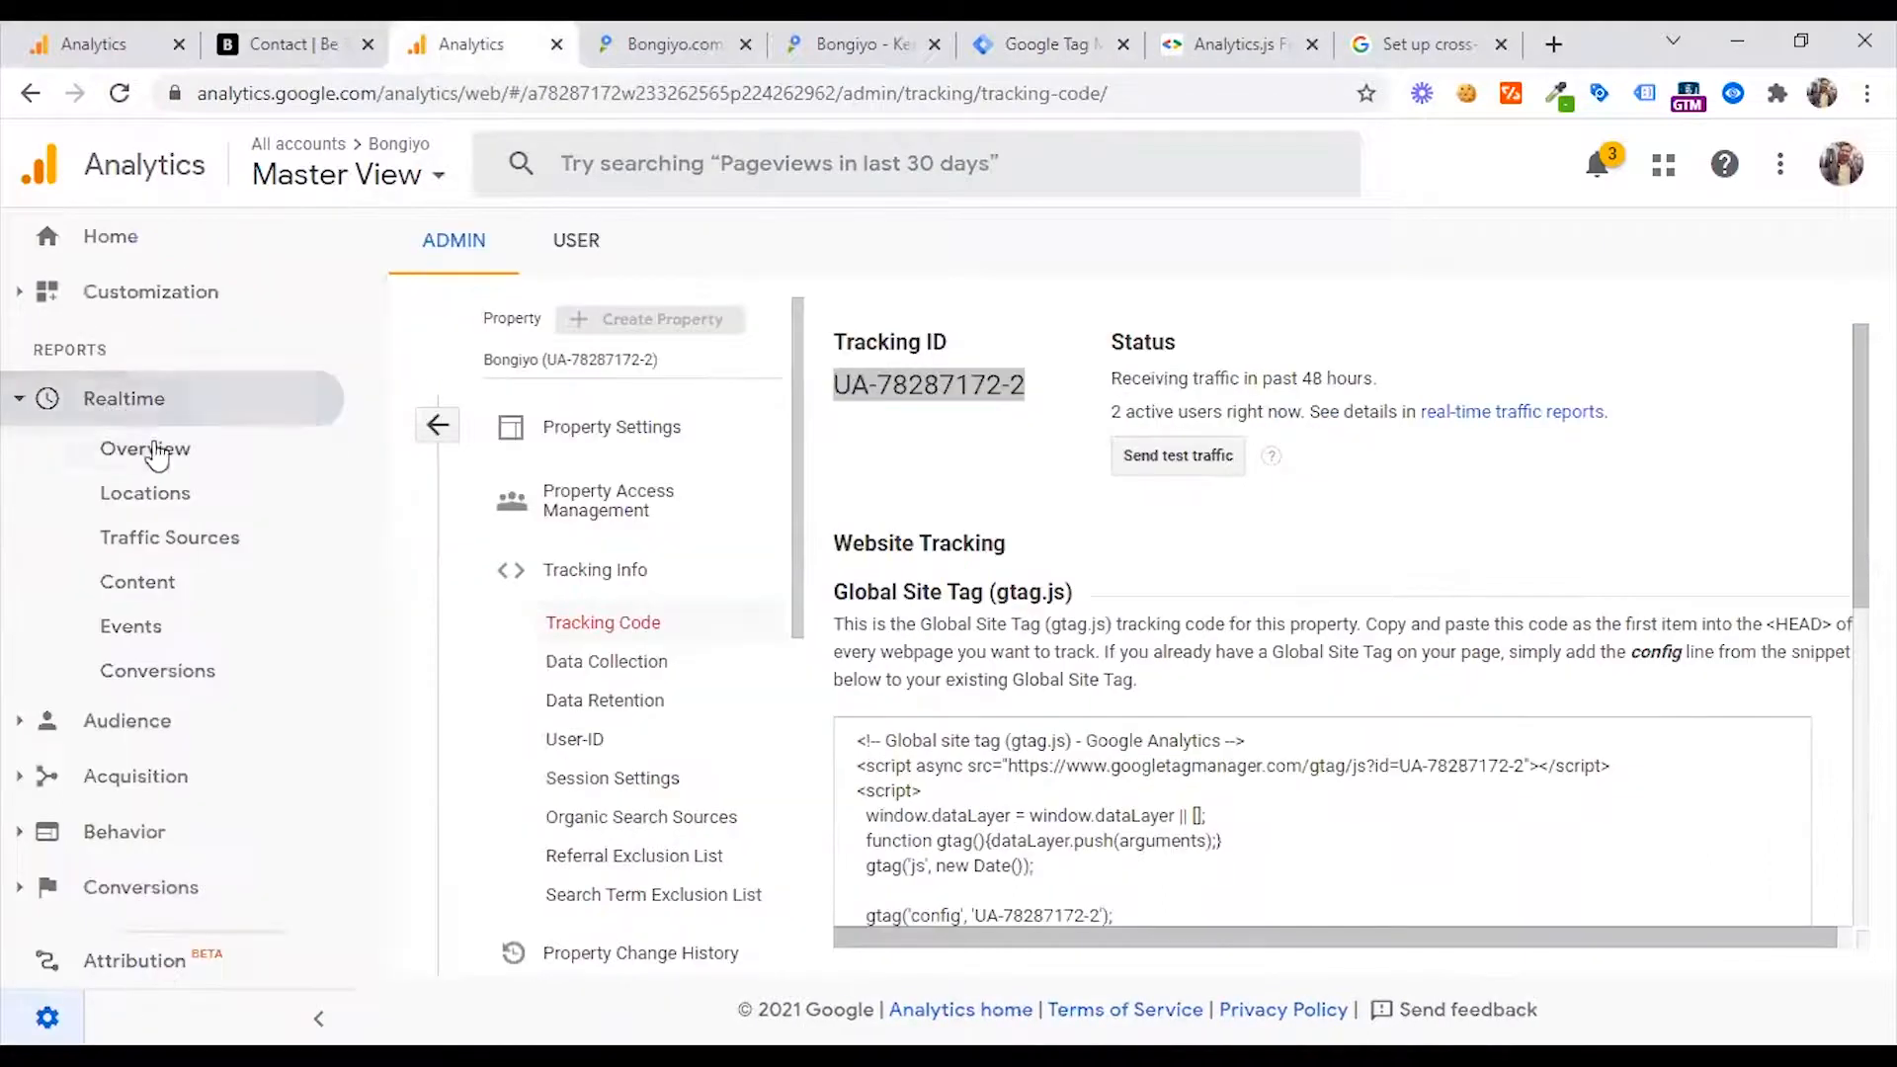
click(163, 451)
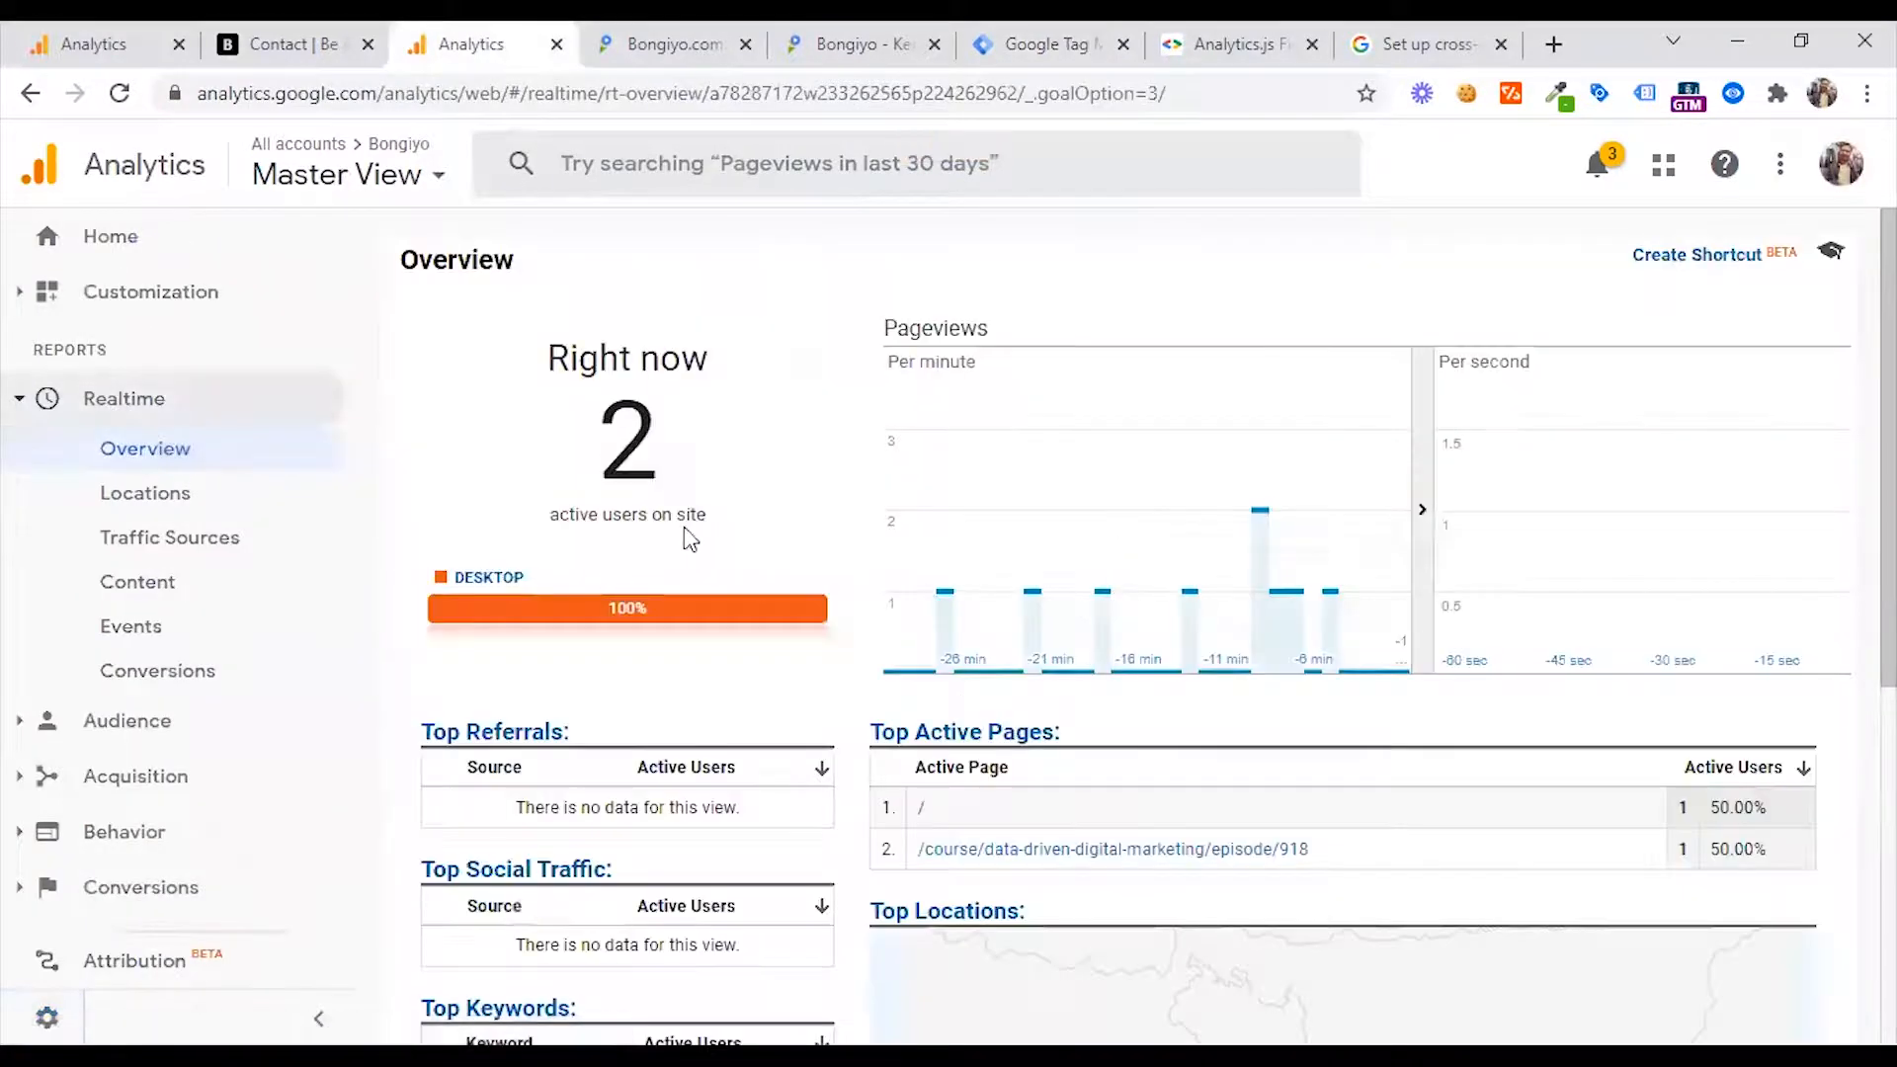
- Reload bongiyo.com and bongiyo.xyz in turn, checking the Master View realtime report for each visit
click(660, 43)
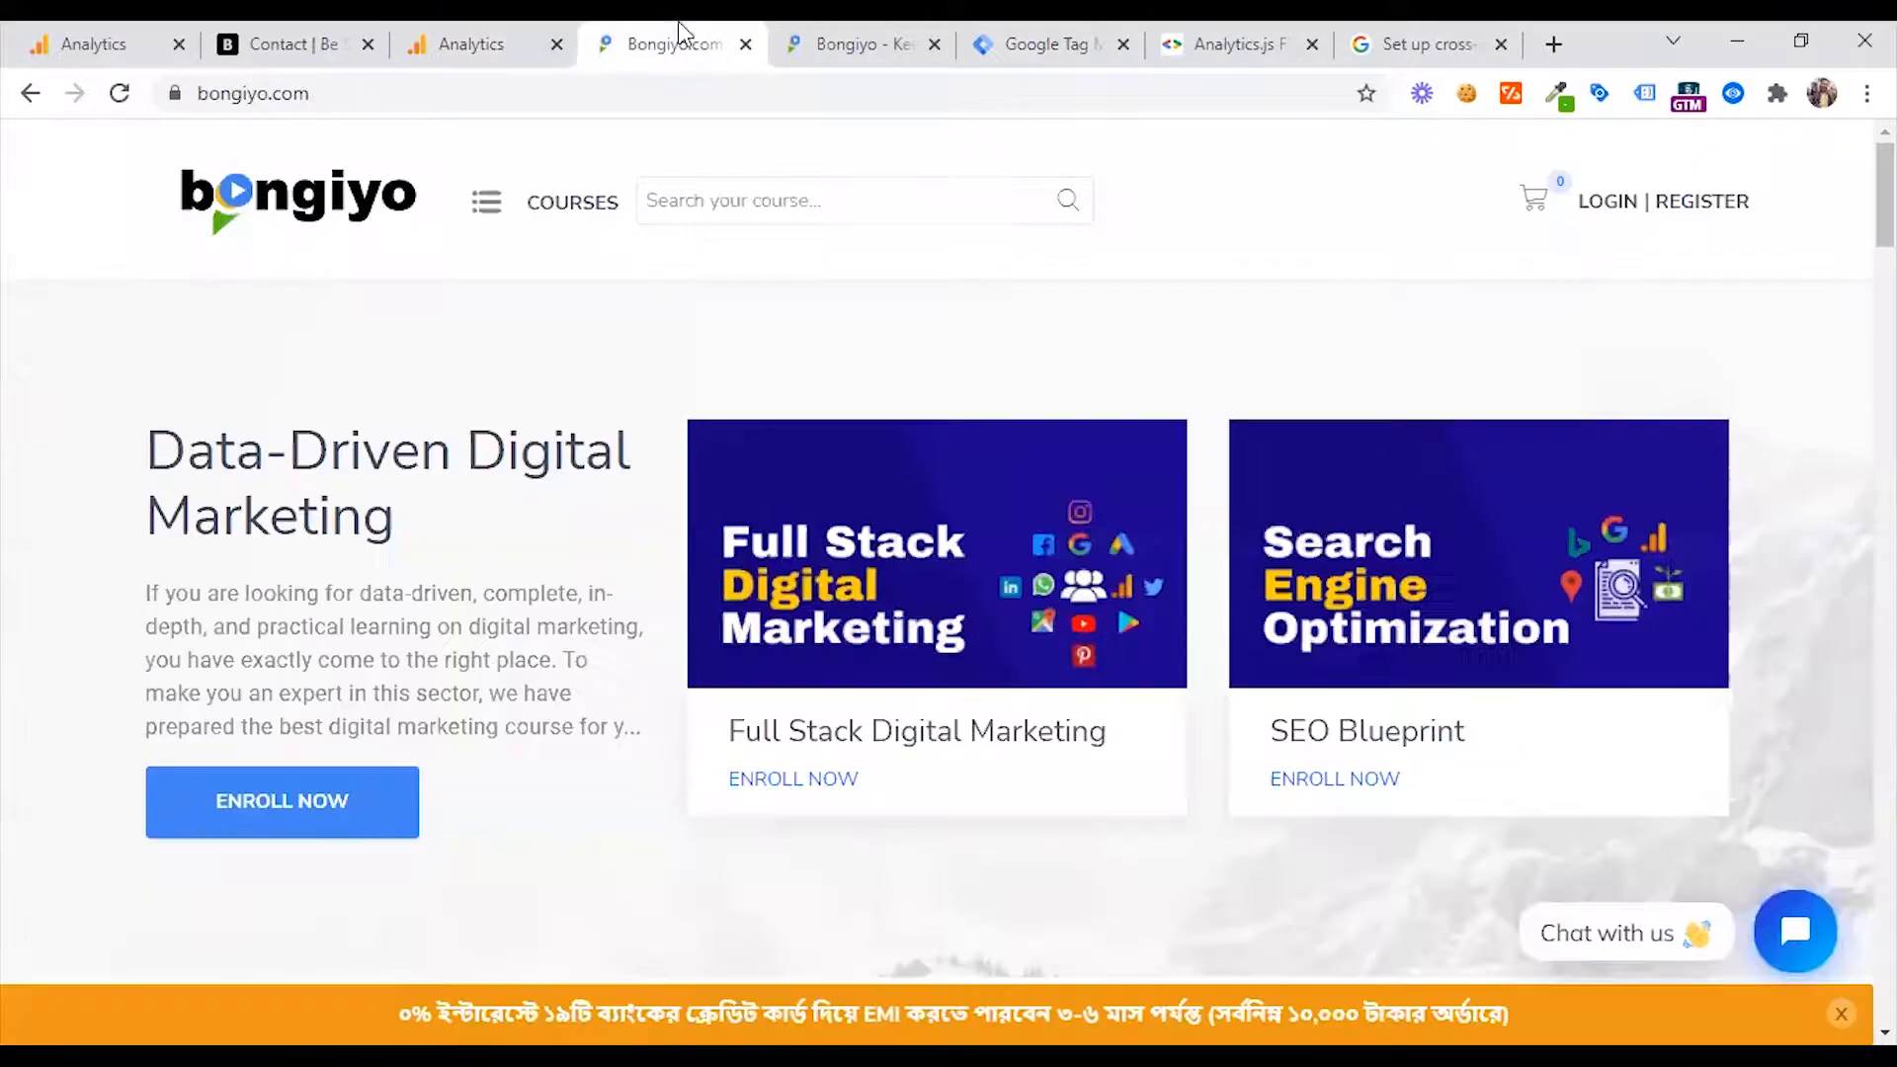
click(119, 93)
click(506, 30)
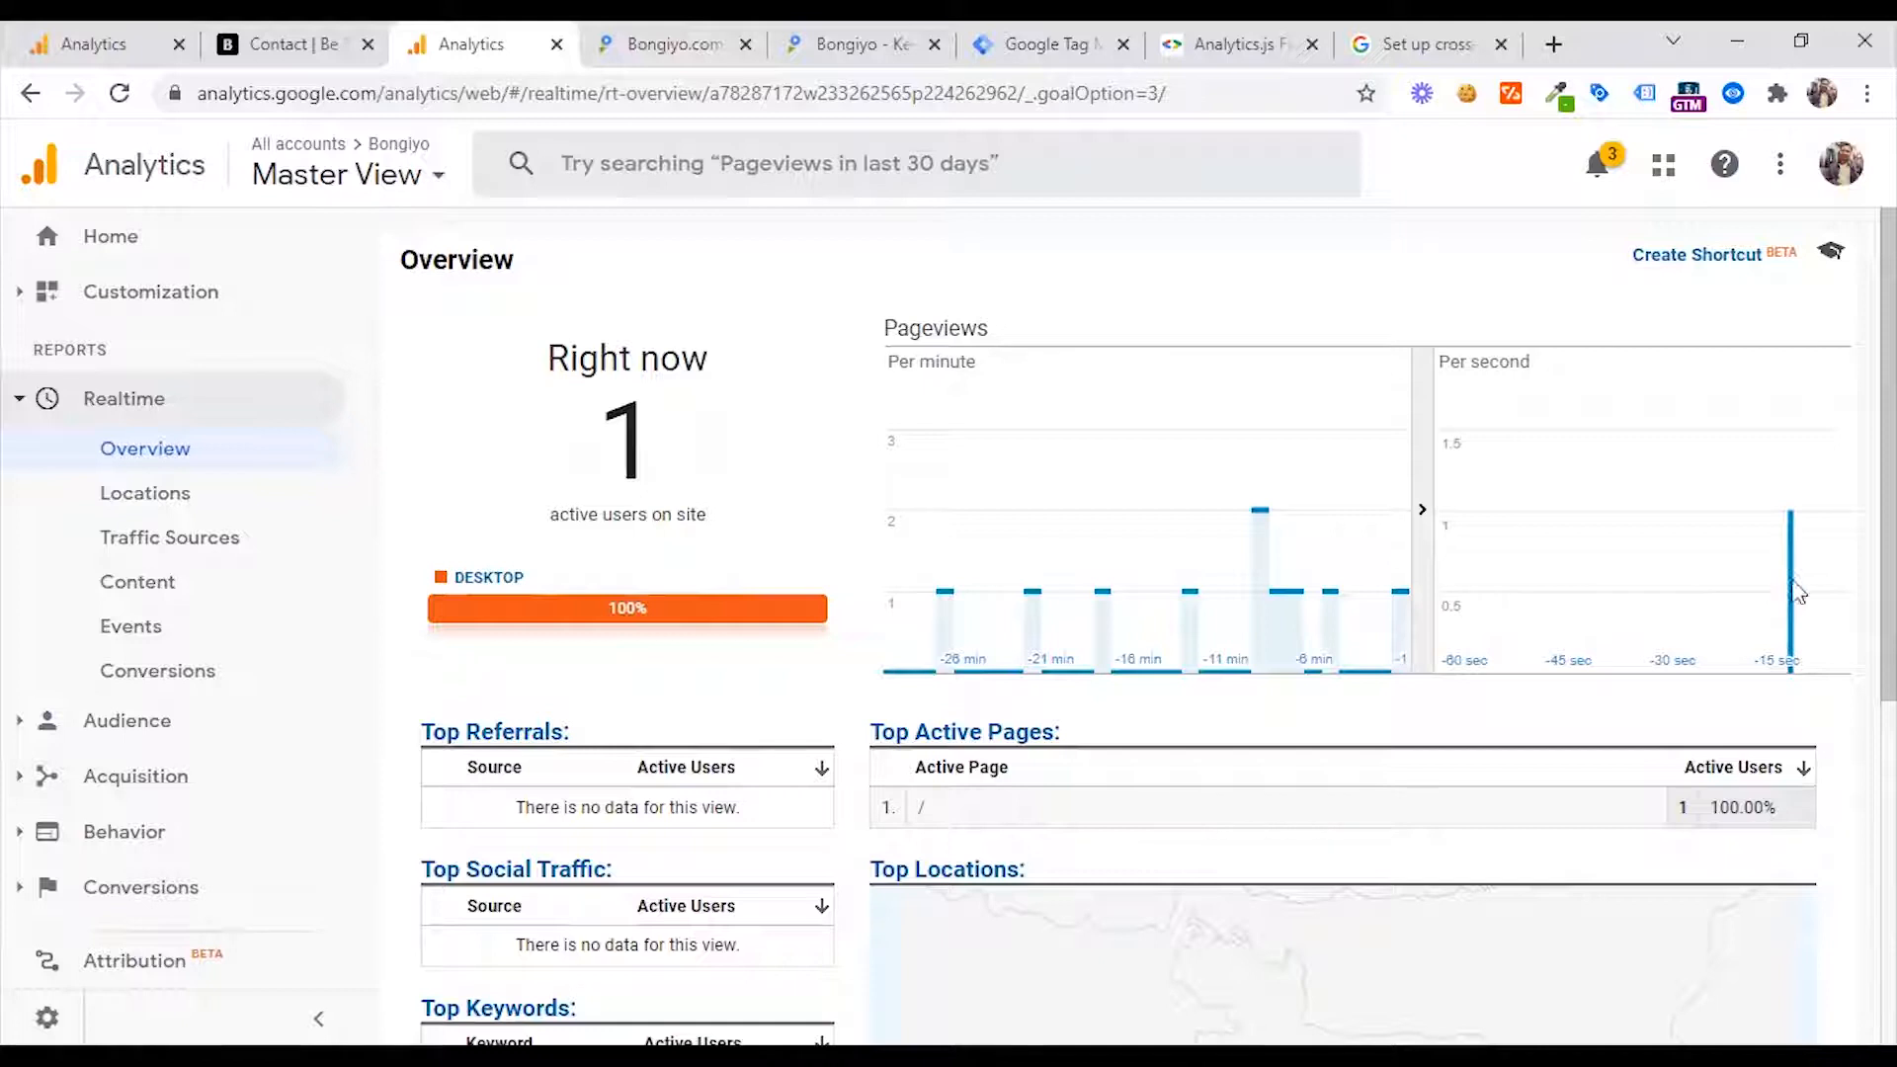
click(852, 44)
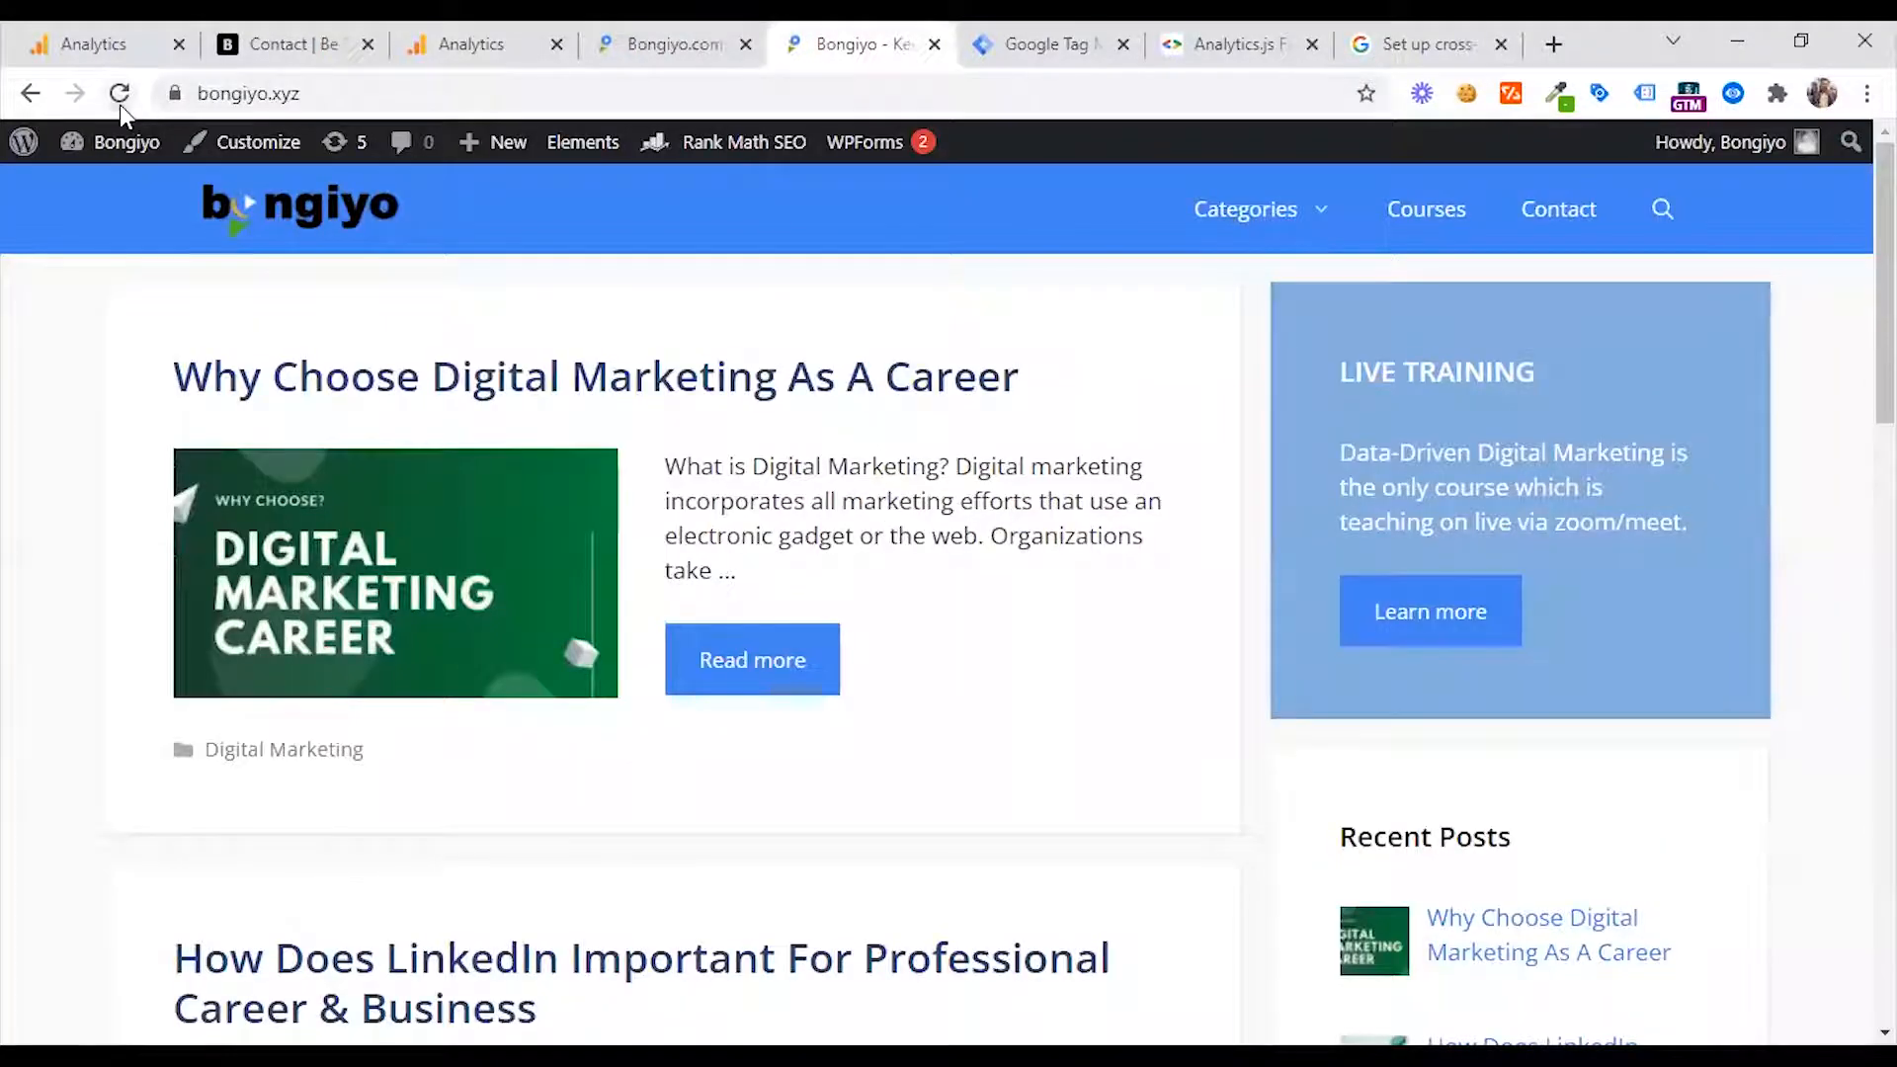
click(471, 43)
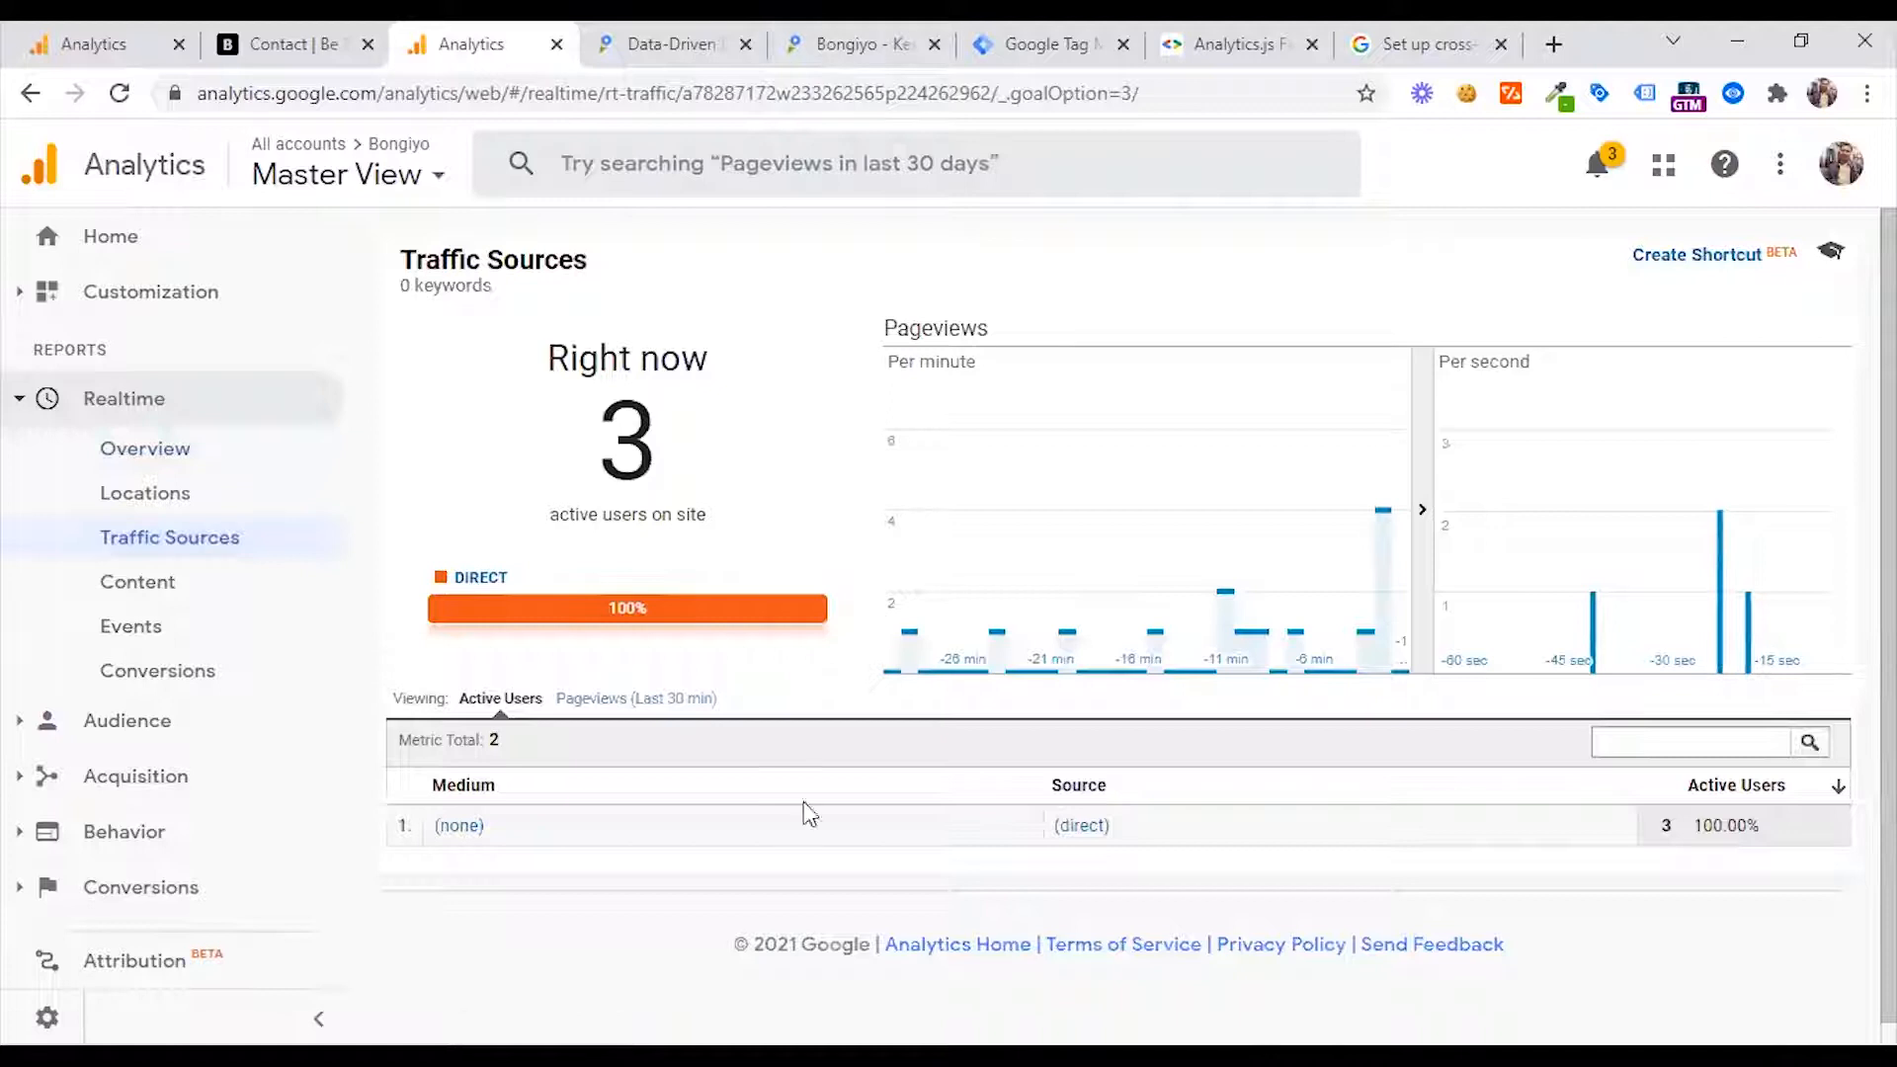
- Open the realtime Content report for Master View and compare its active pages with the open bongiyo.xyz site
click(182, 595)
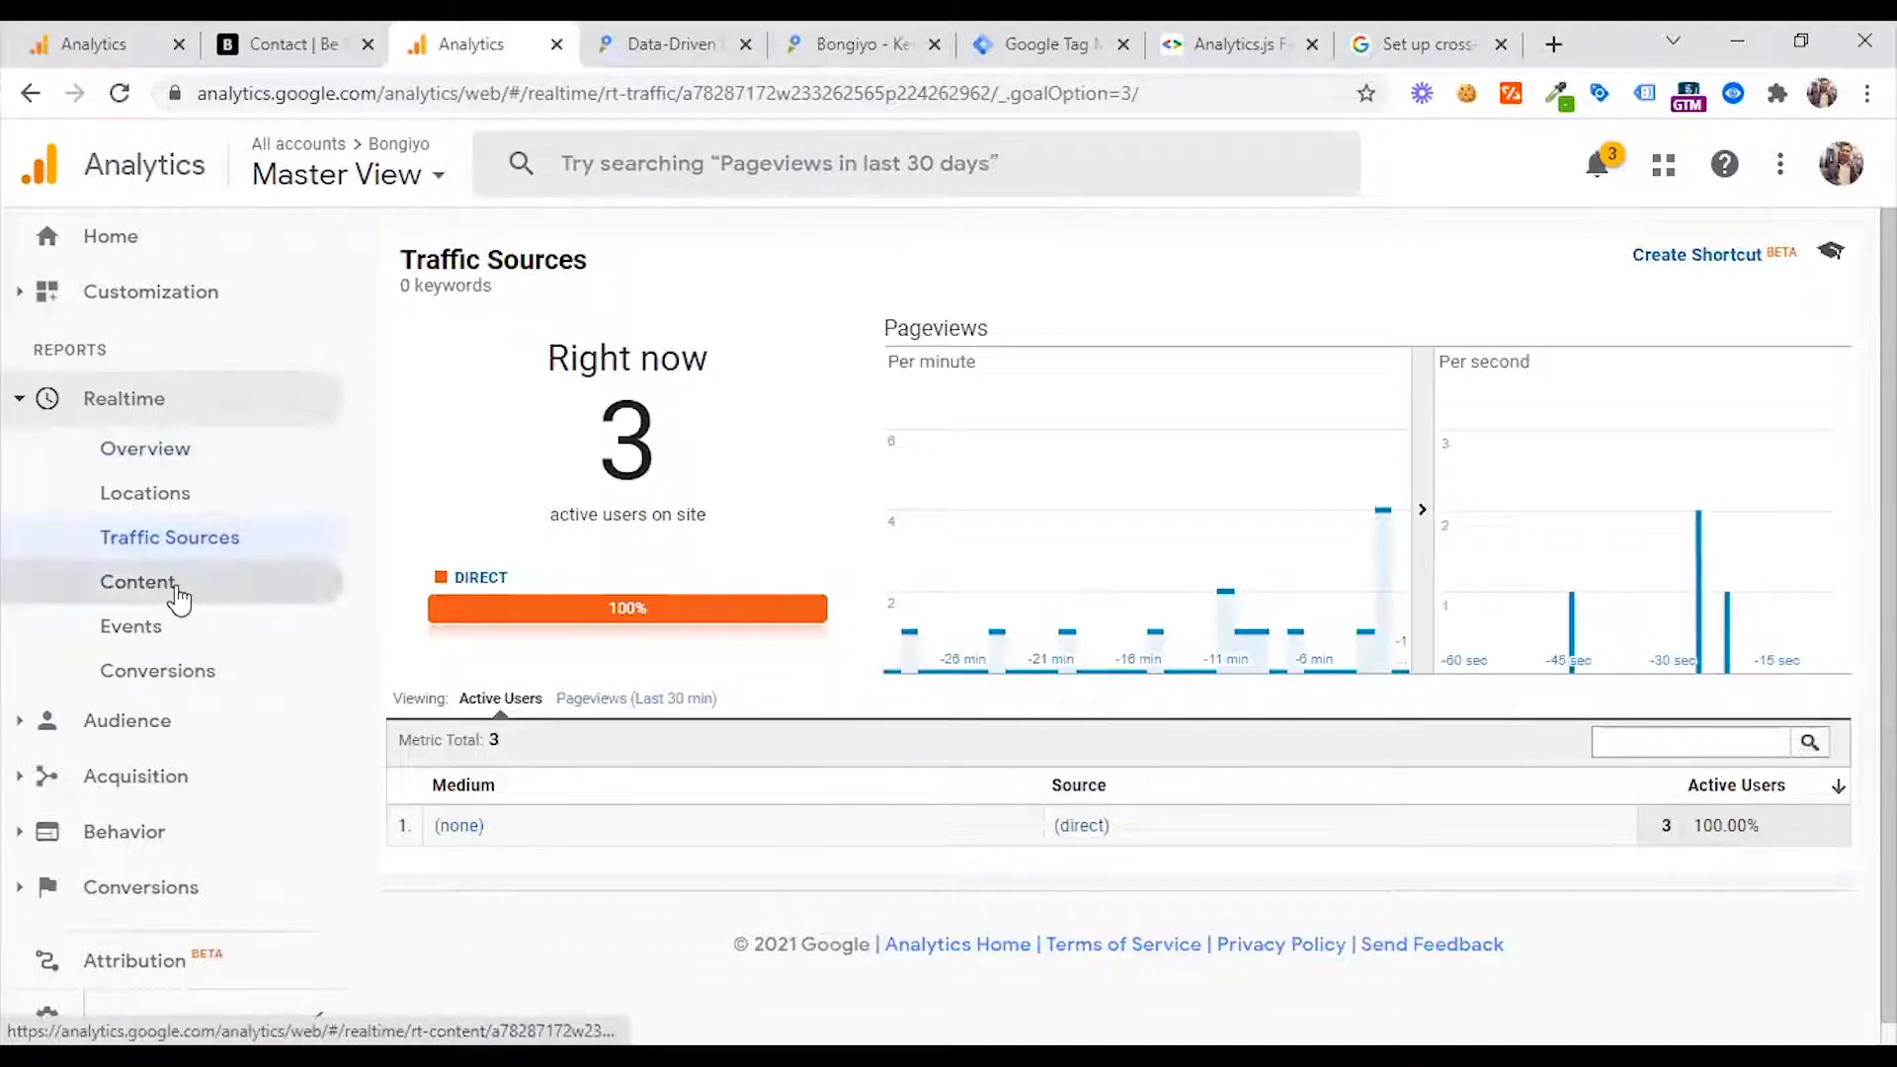
click(178, 595)
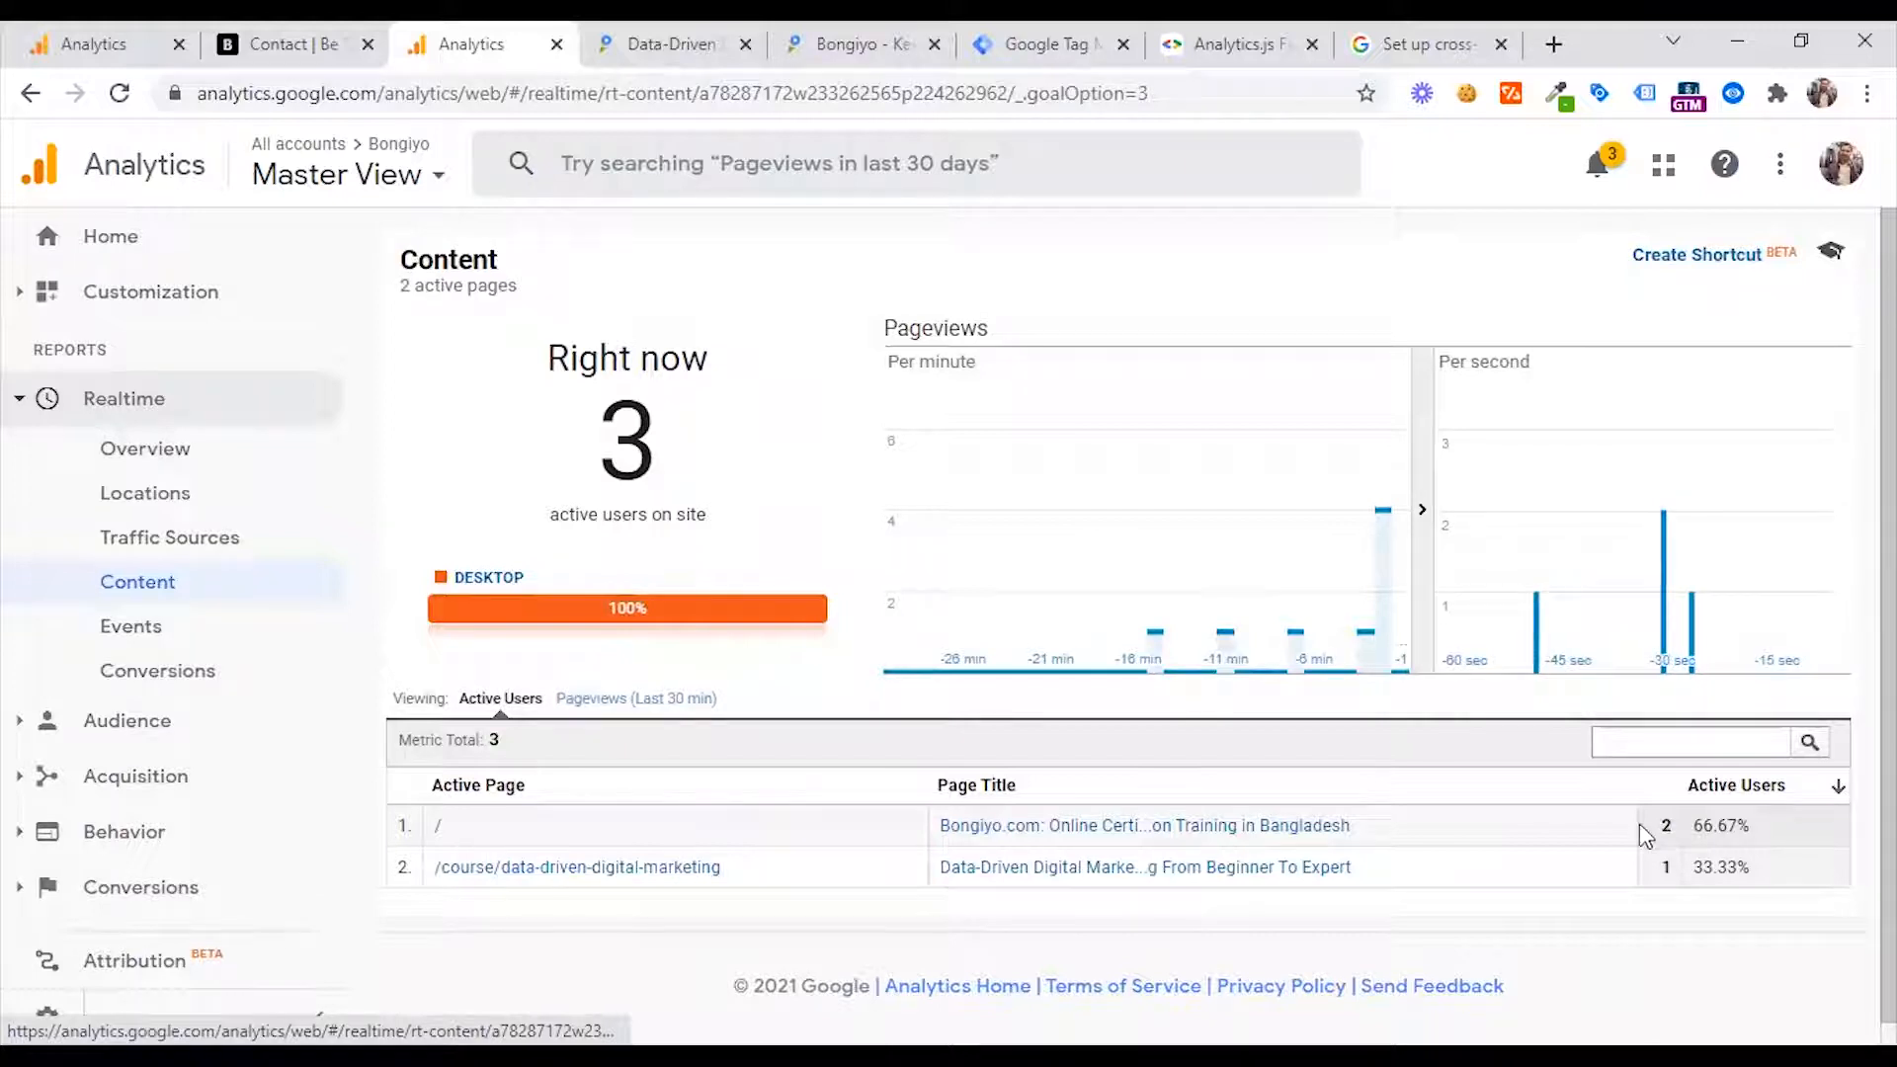
click(1047, 869)
click(840, 44)
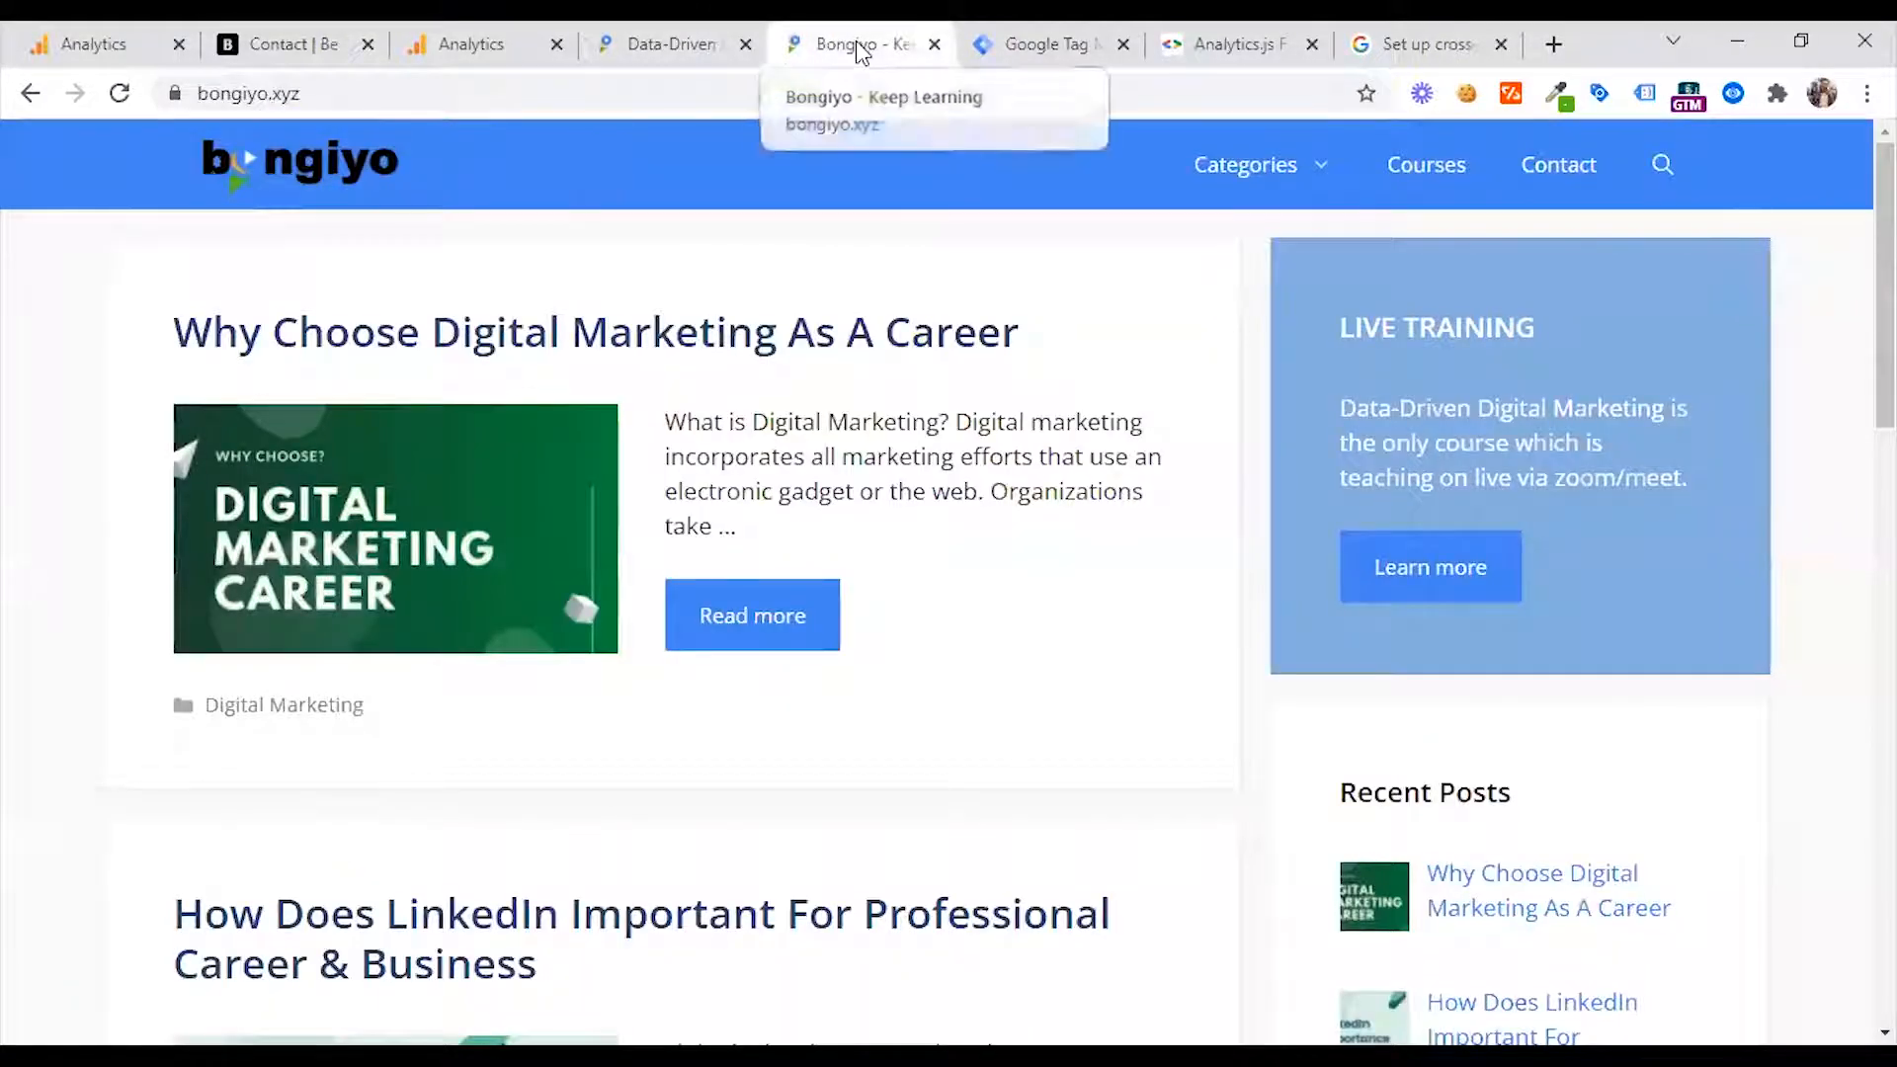
click(477, 30)
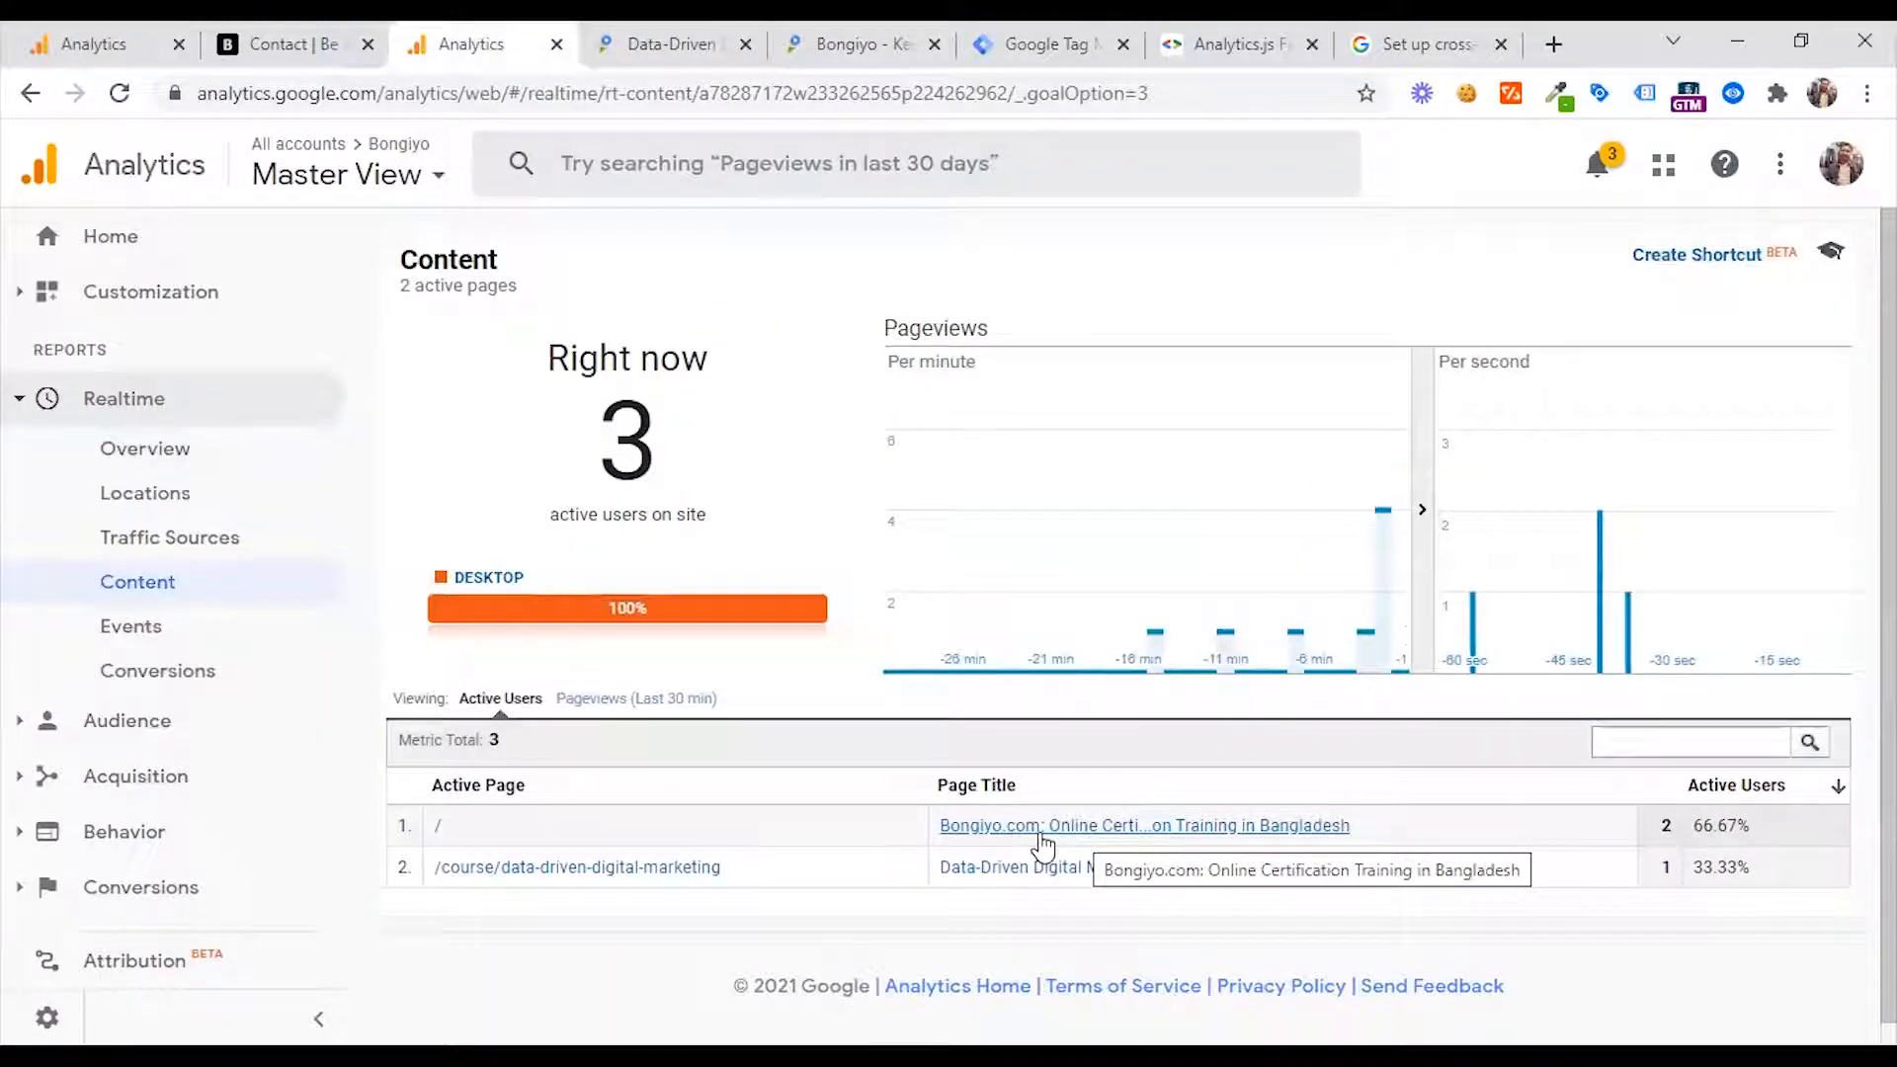
click(835, 47)
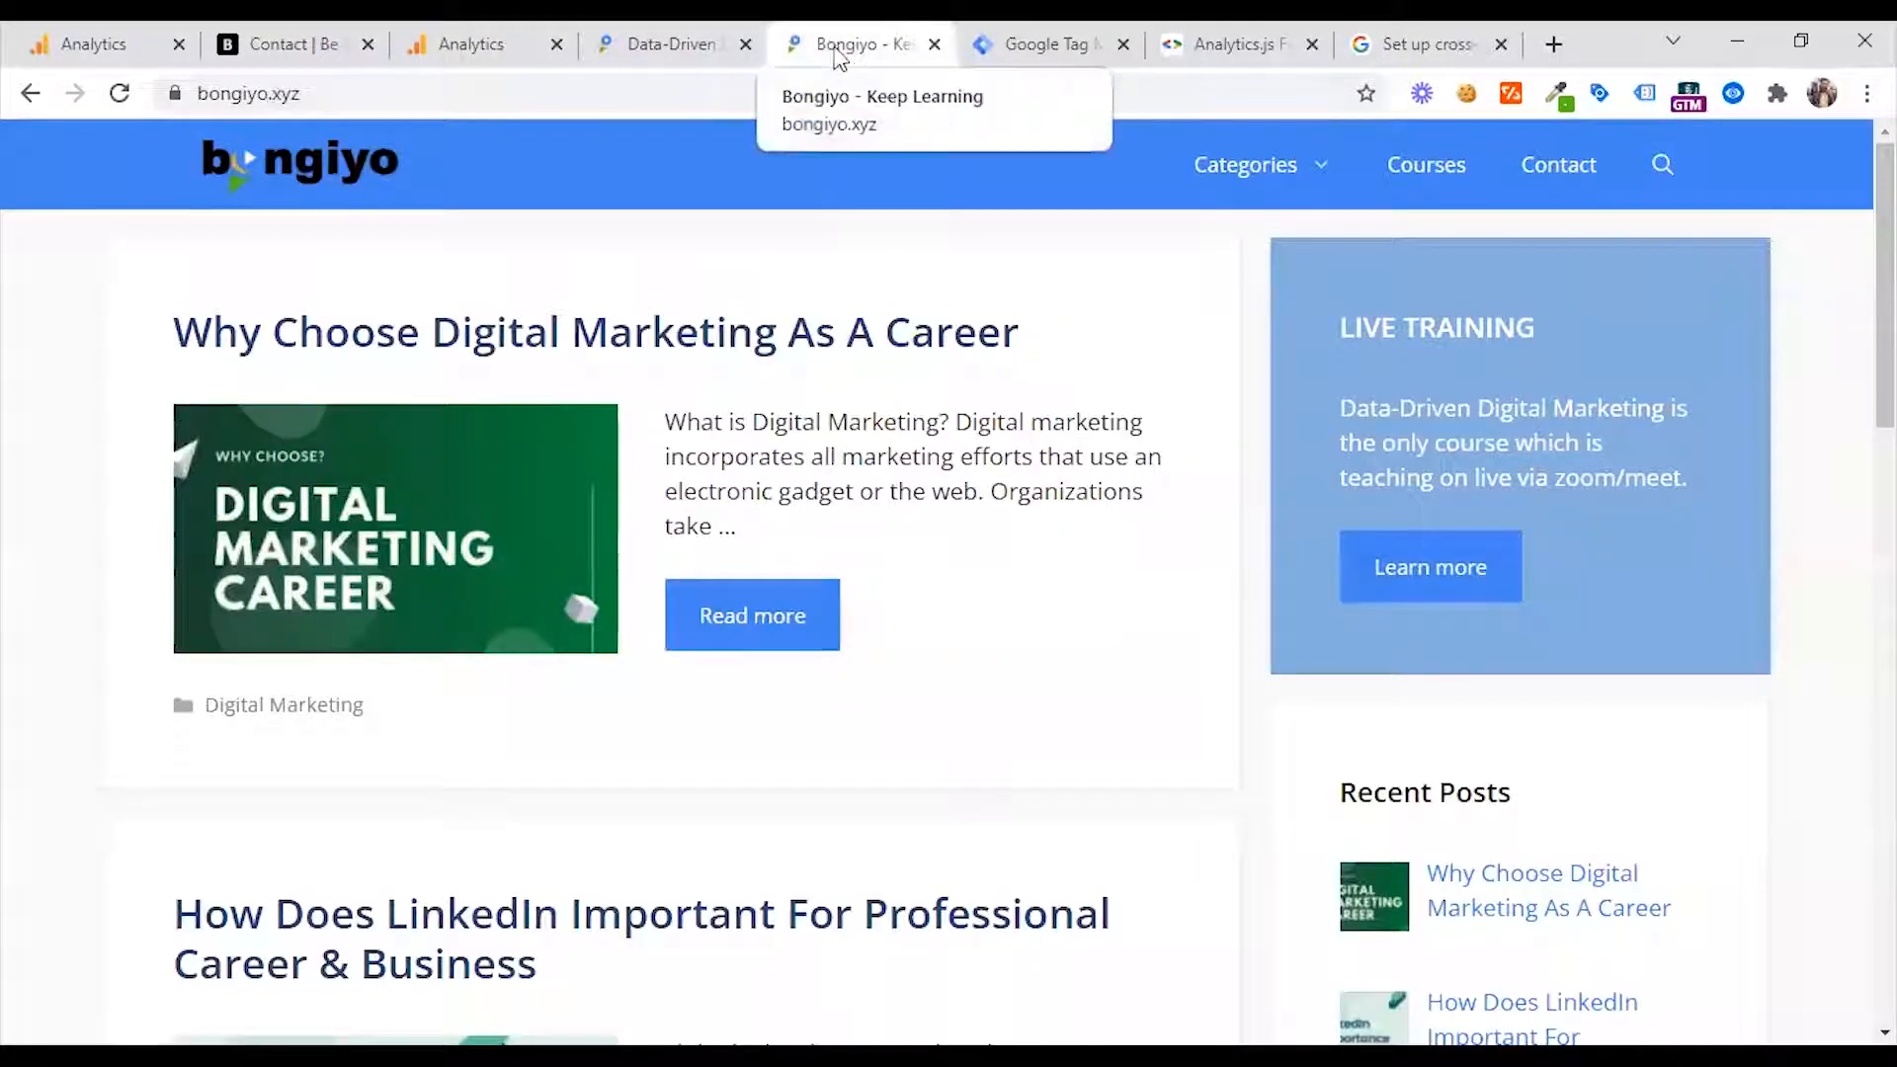
- Return to the realtime Overview report and check its active pages against the bongiyo.xyz site and the bongiyo.com course page
click(536, 29)
click(202, 453)
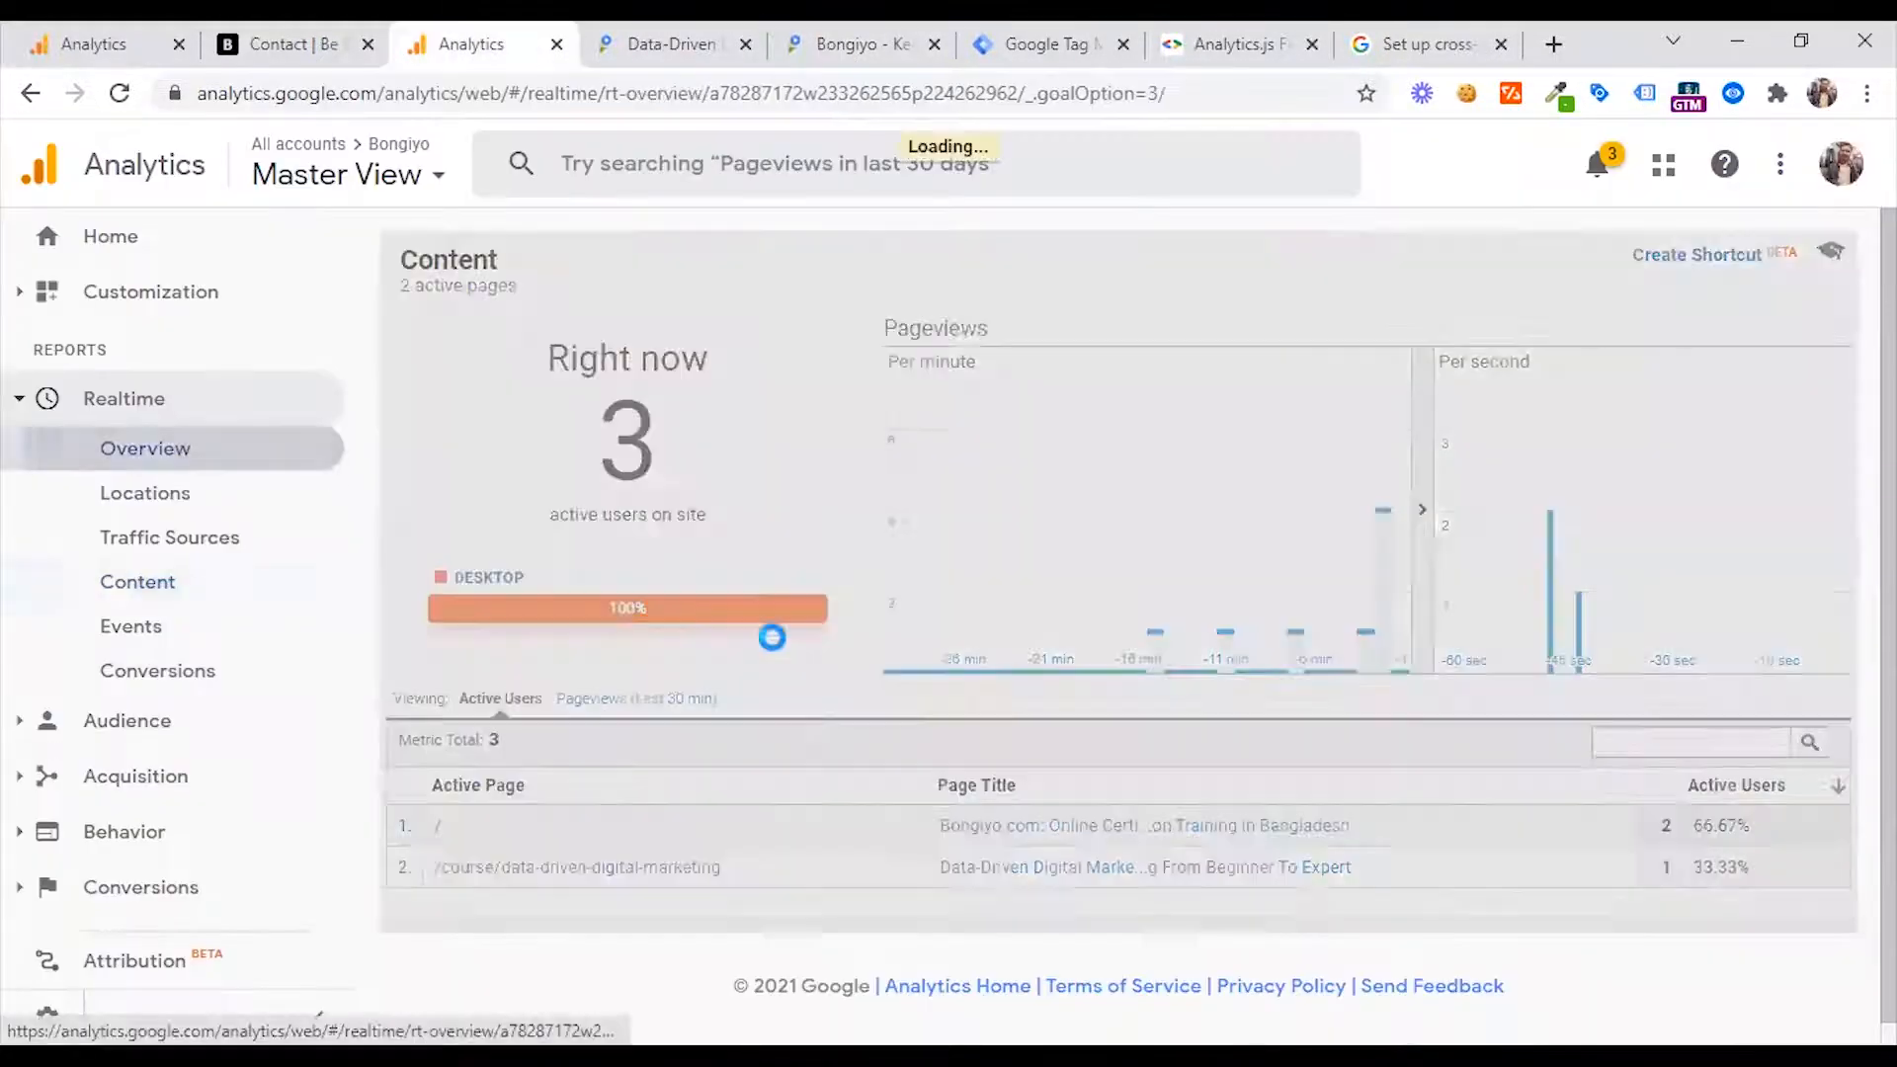
click(869, 46)
click(654, 47)
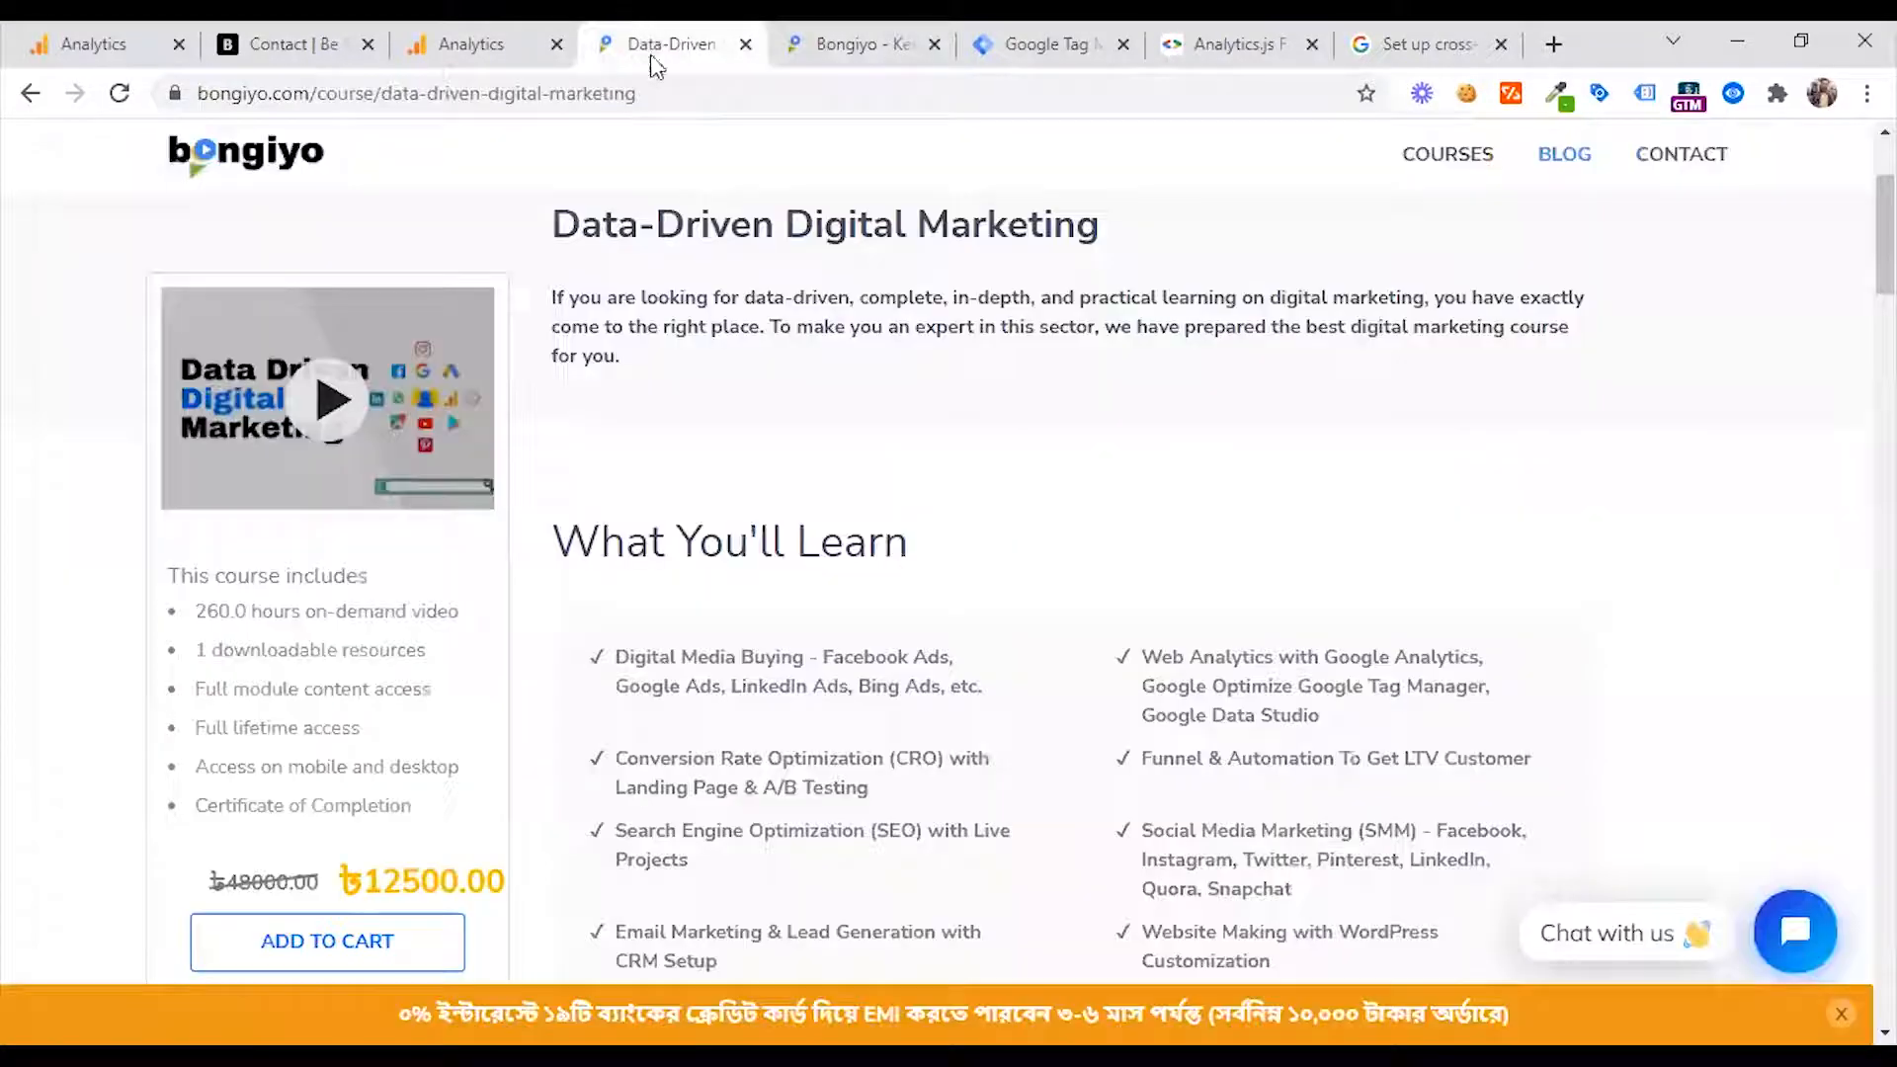
click(474, 44)
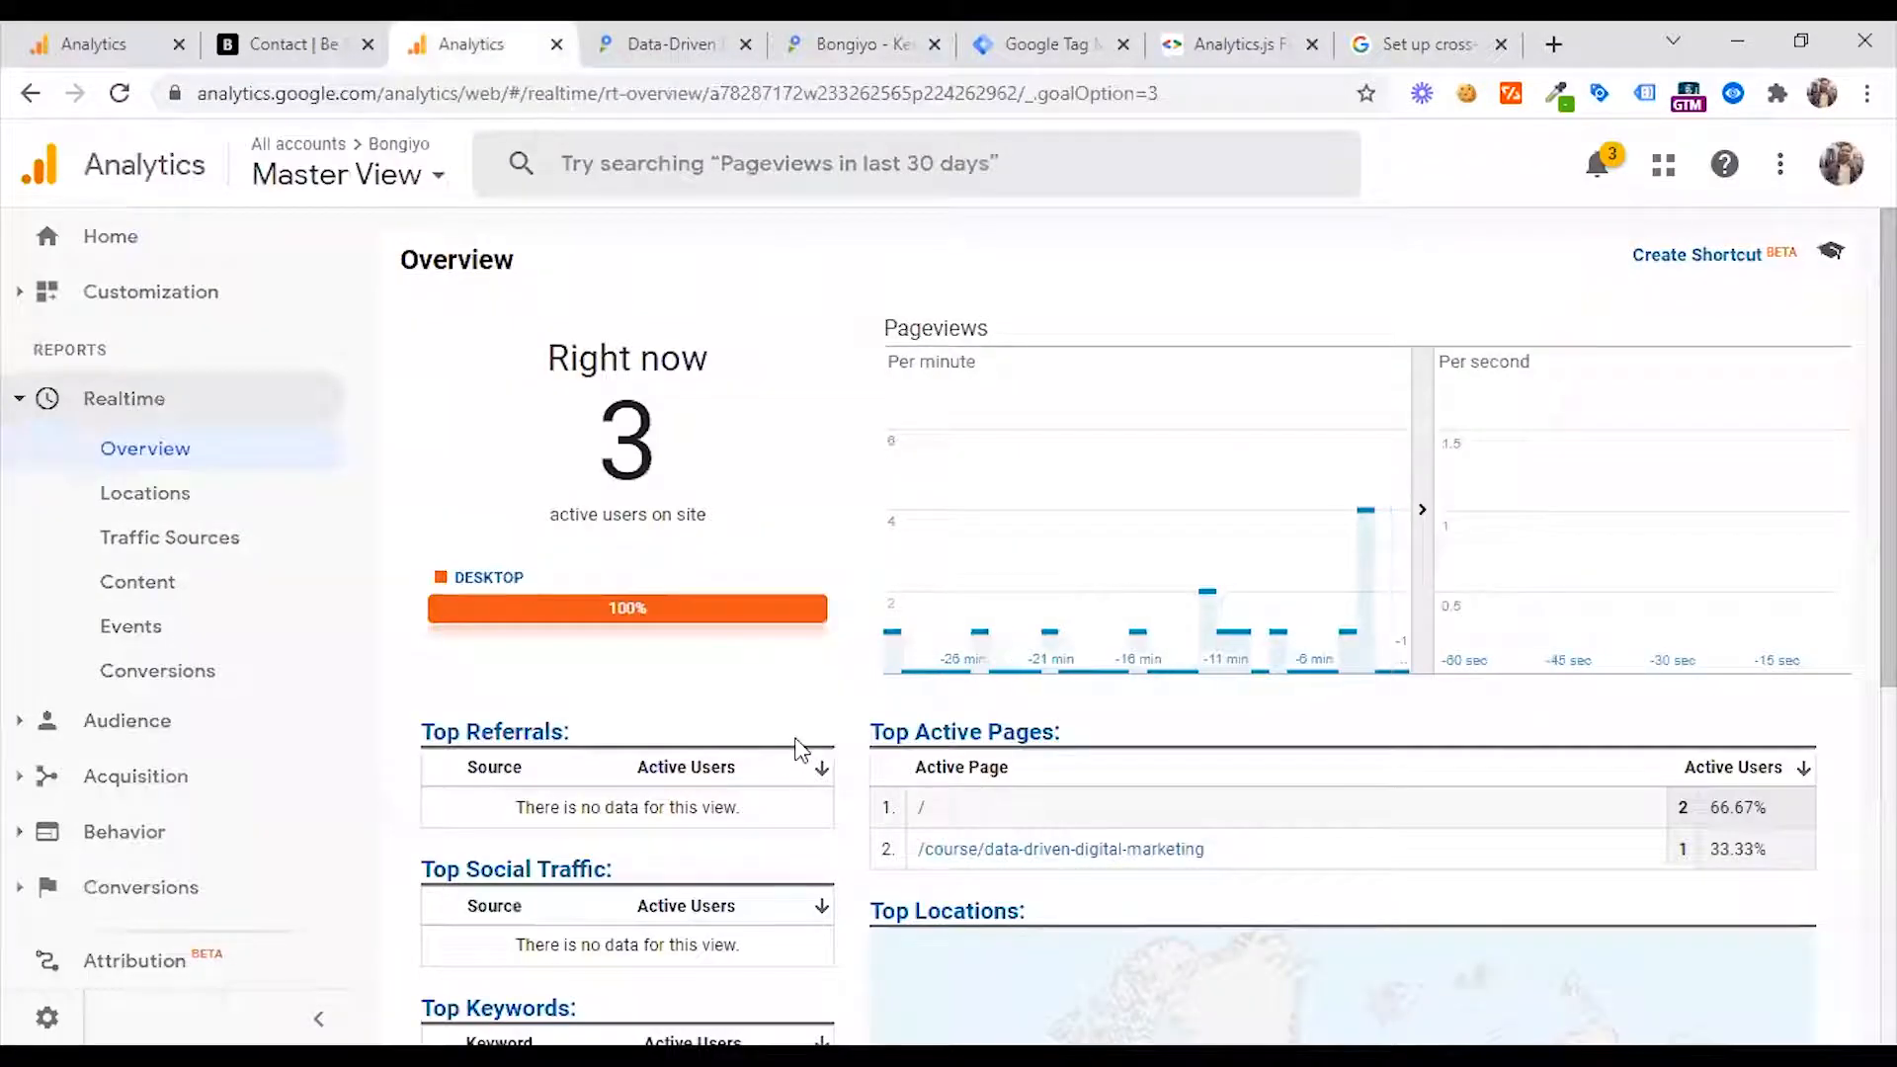
key(ctrl+Tab)
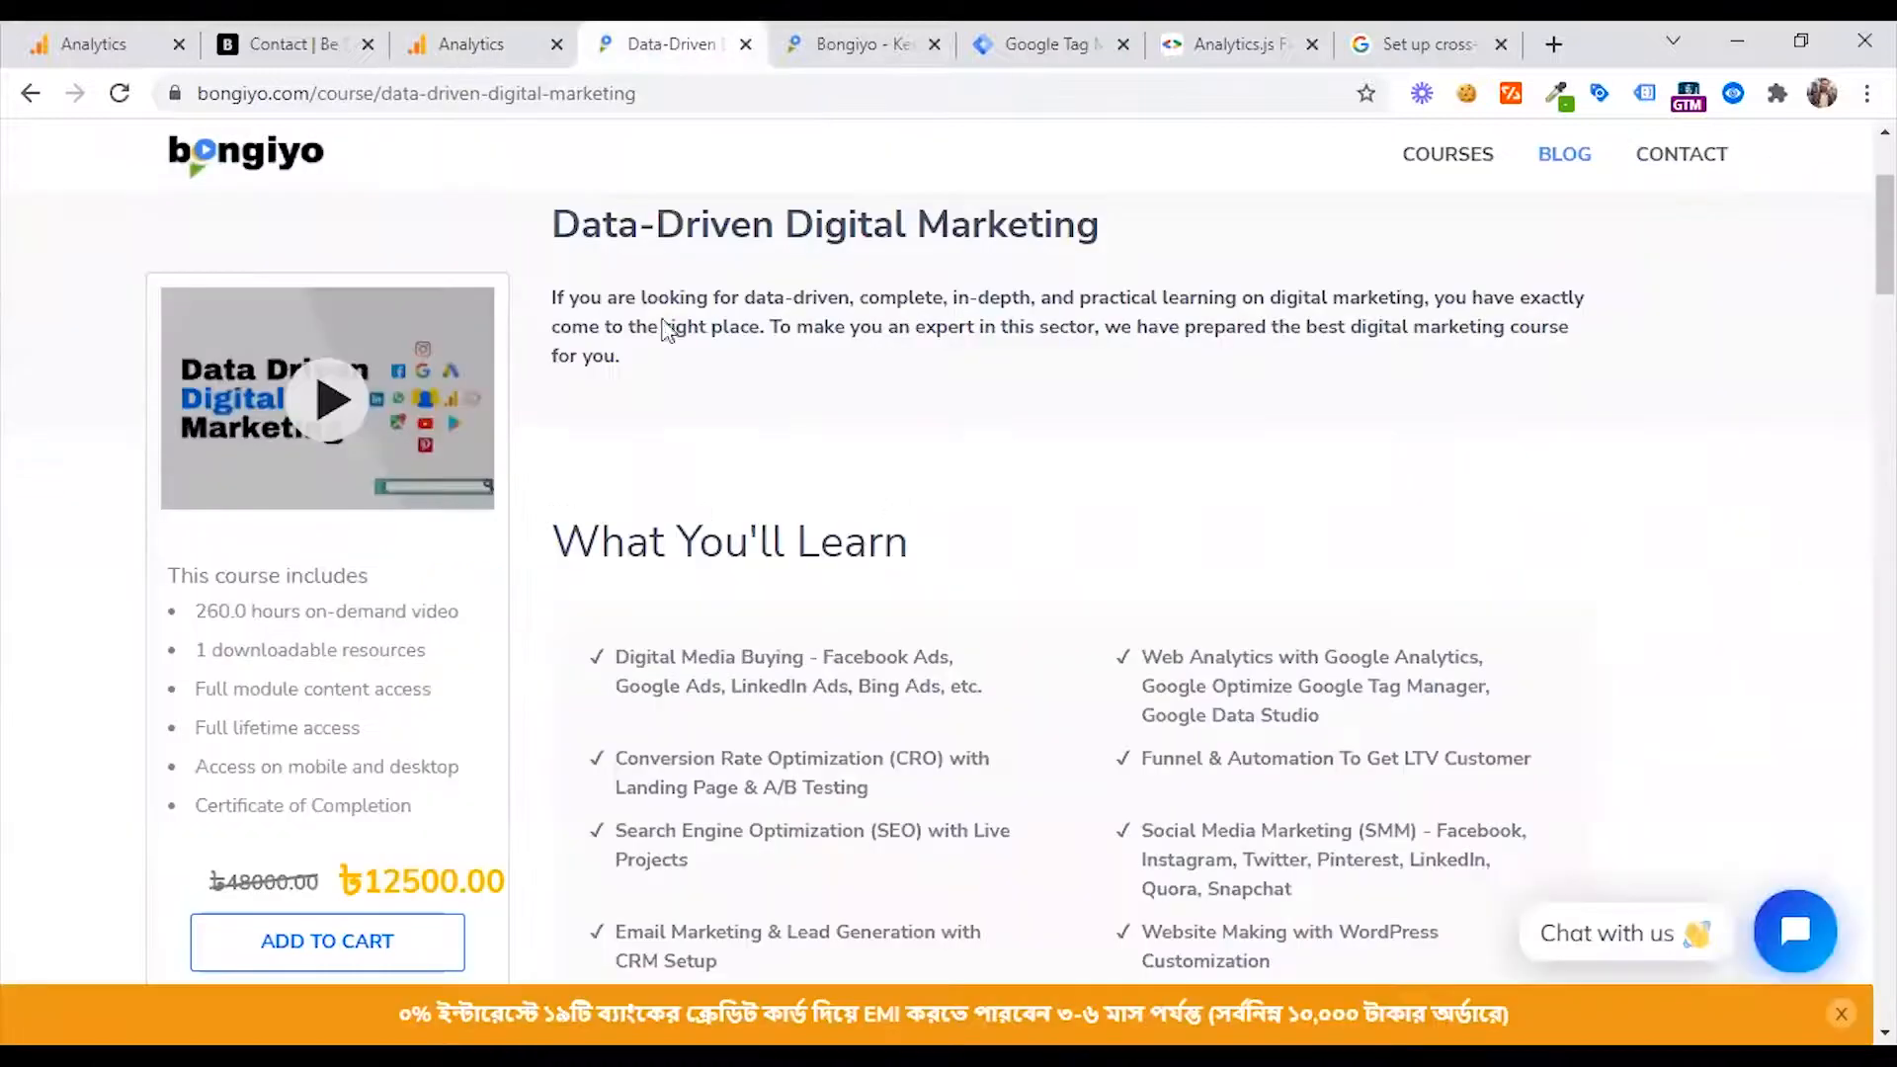
click(484, 39)
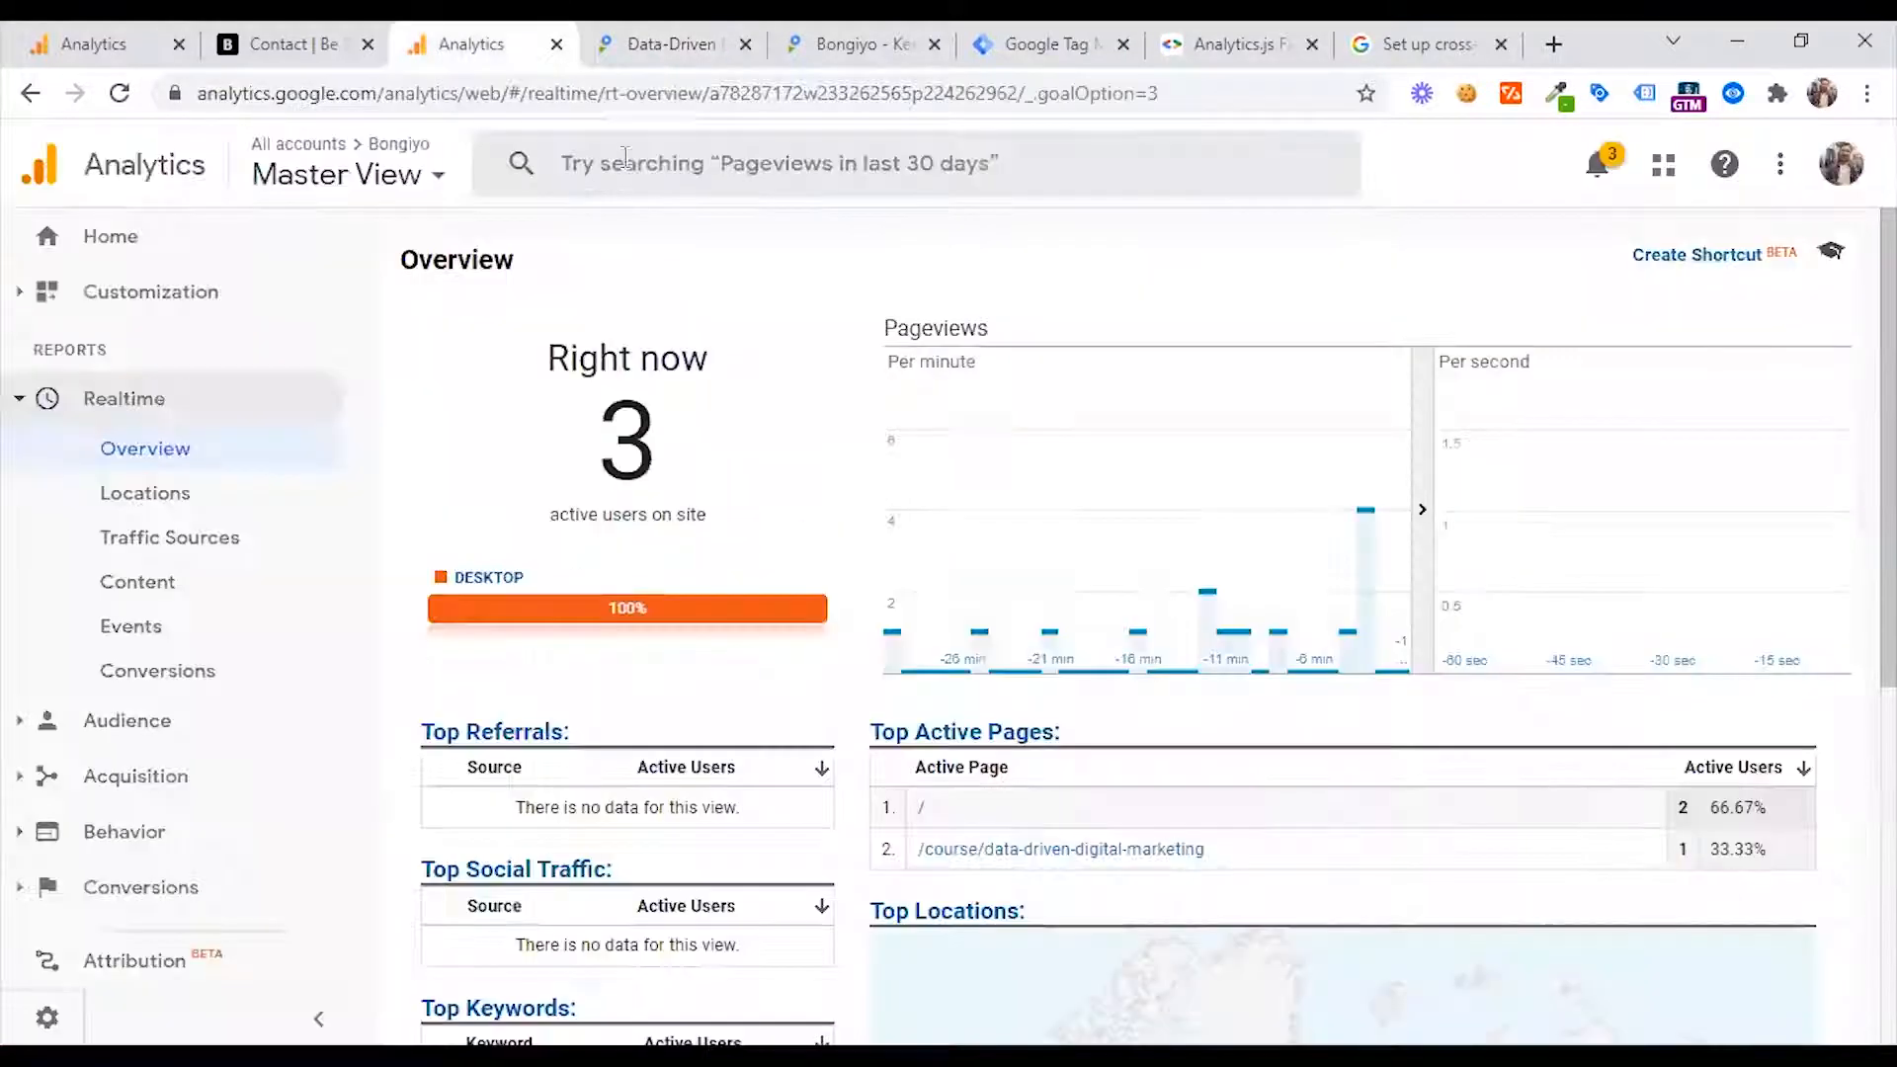
click(672, 40)
click(479, 44)
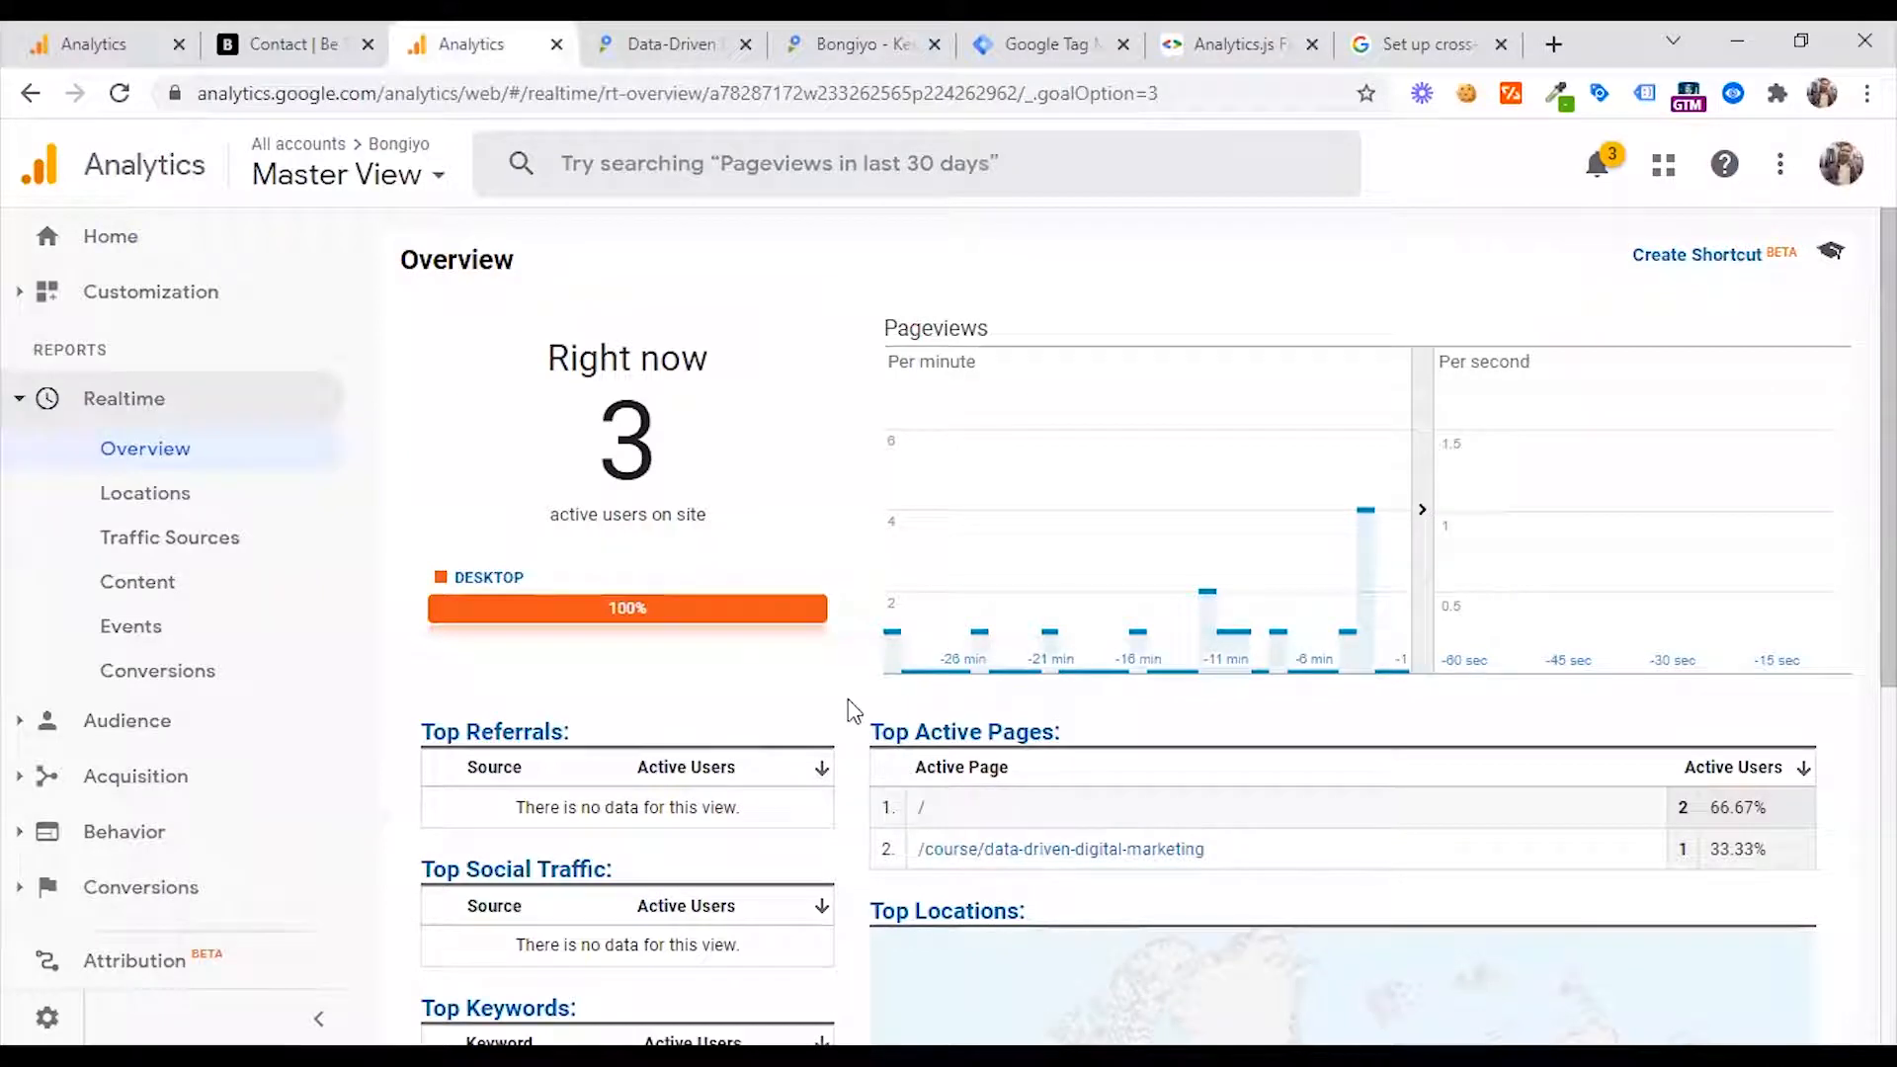
- Revisit the bongiyo.com and bongiyo.xyz pages and check the realtime Content report for which domain each active page belongs to
click(725, 39)
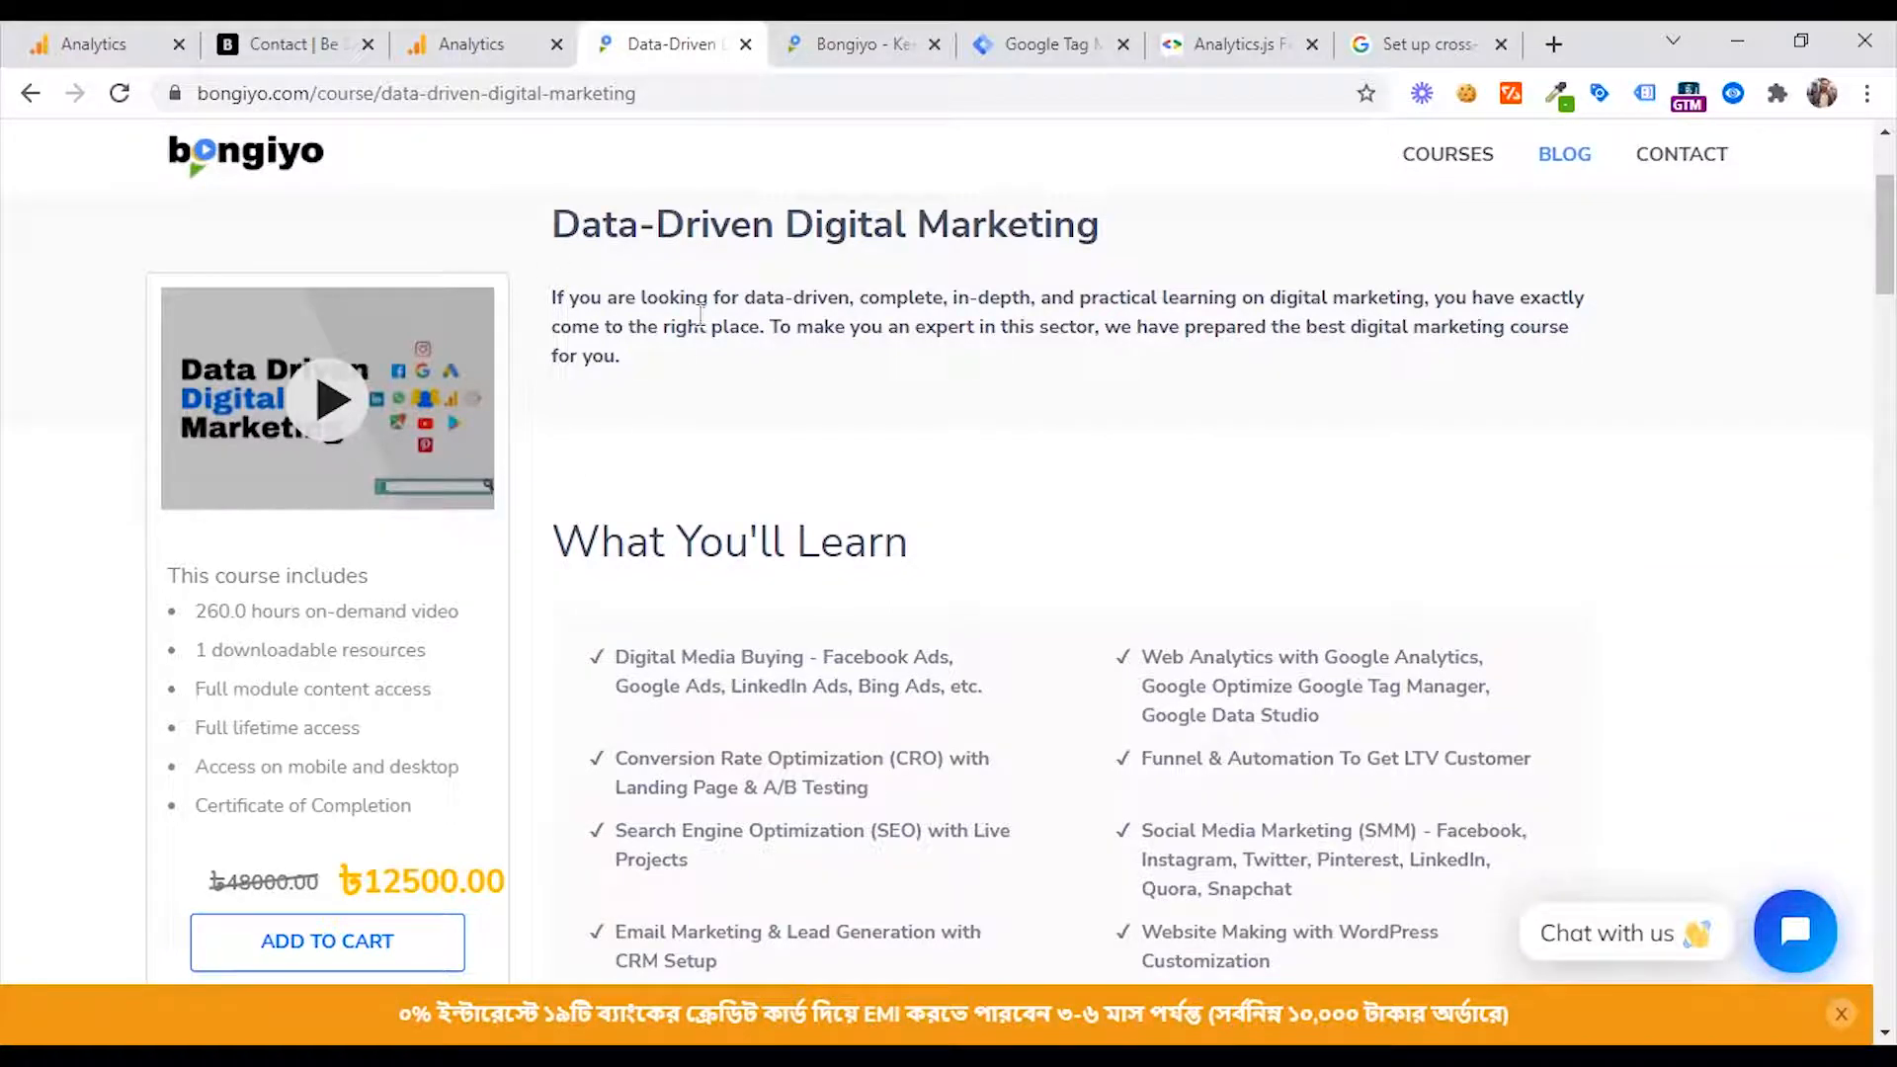
click(839, 41)
click(524, 46)
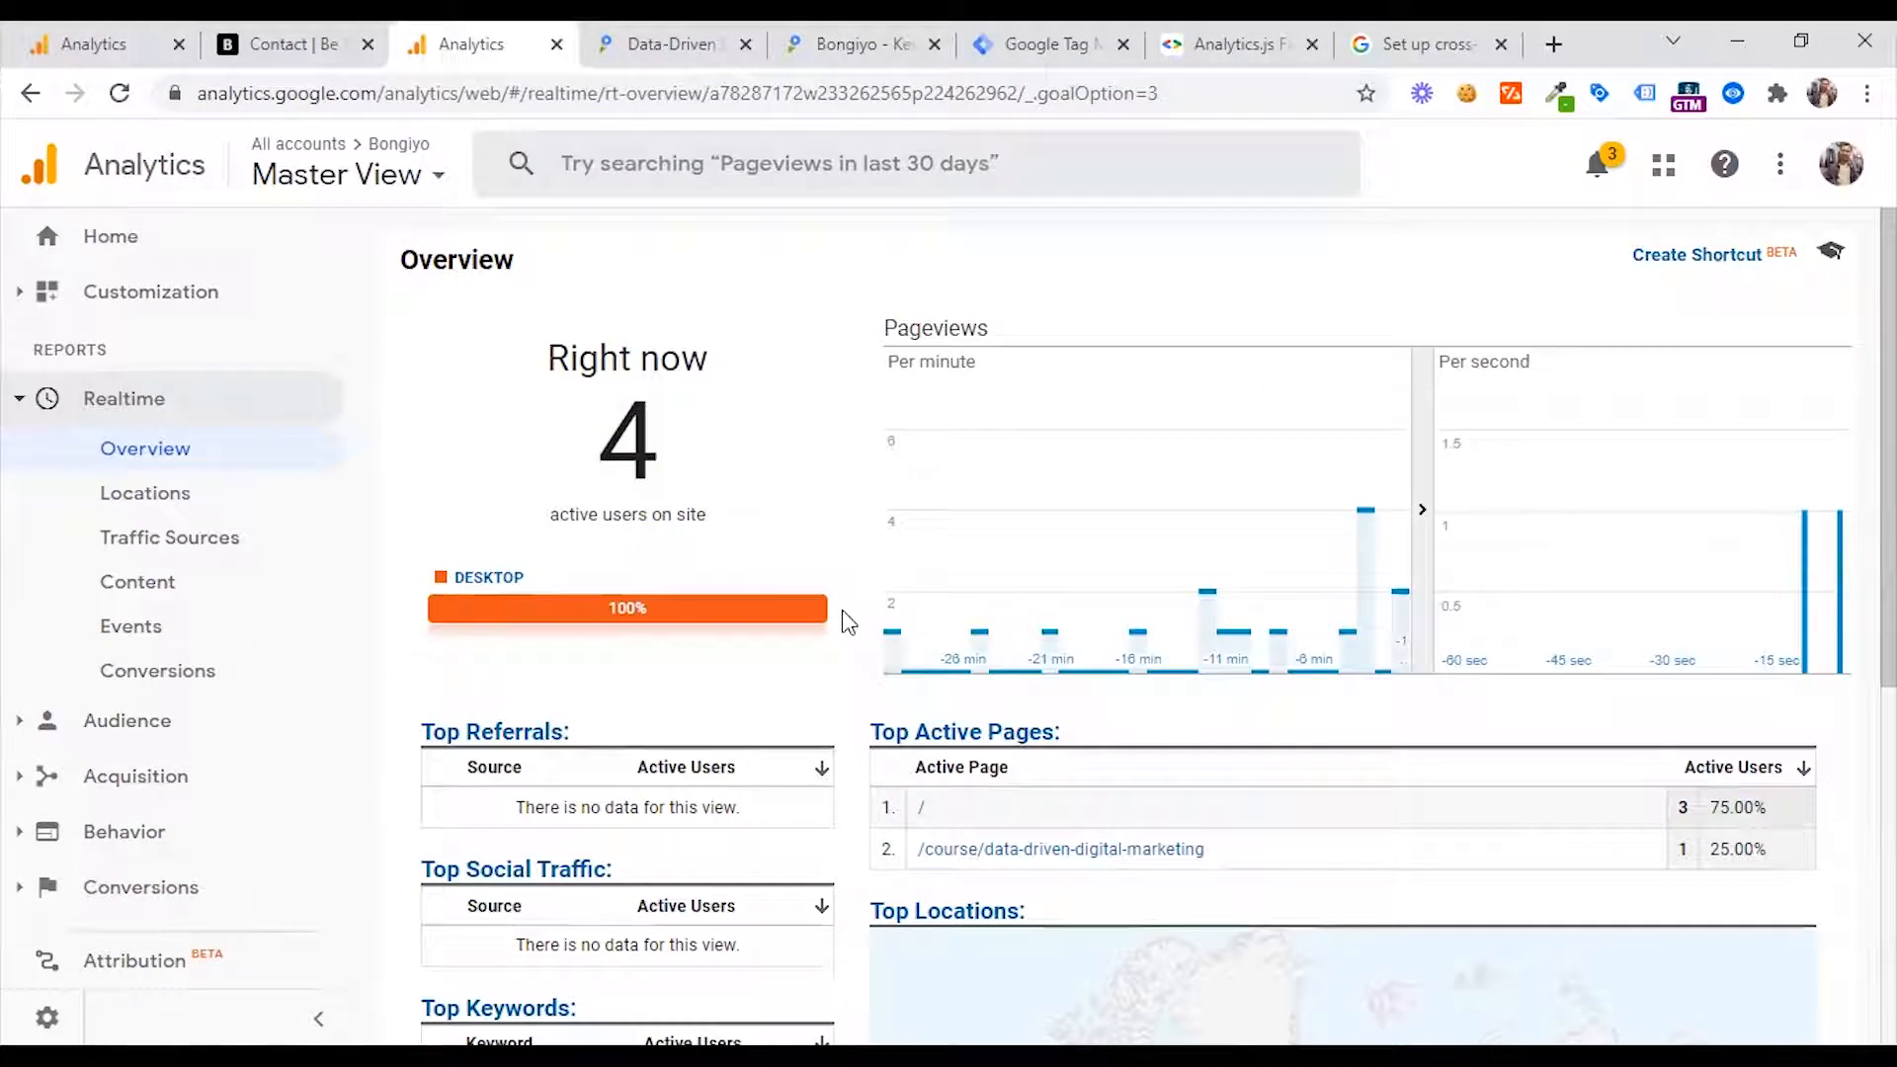
click(252, 592)
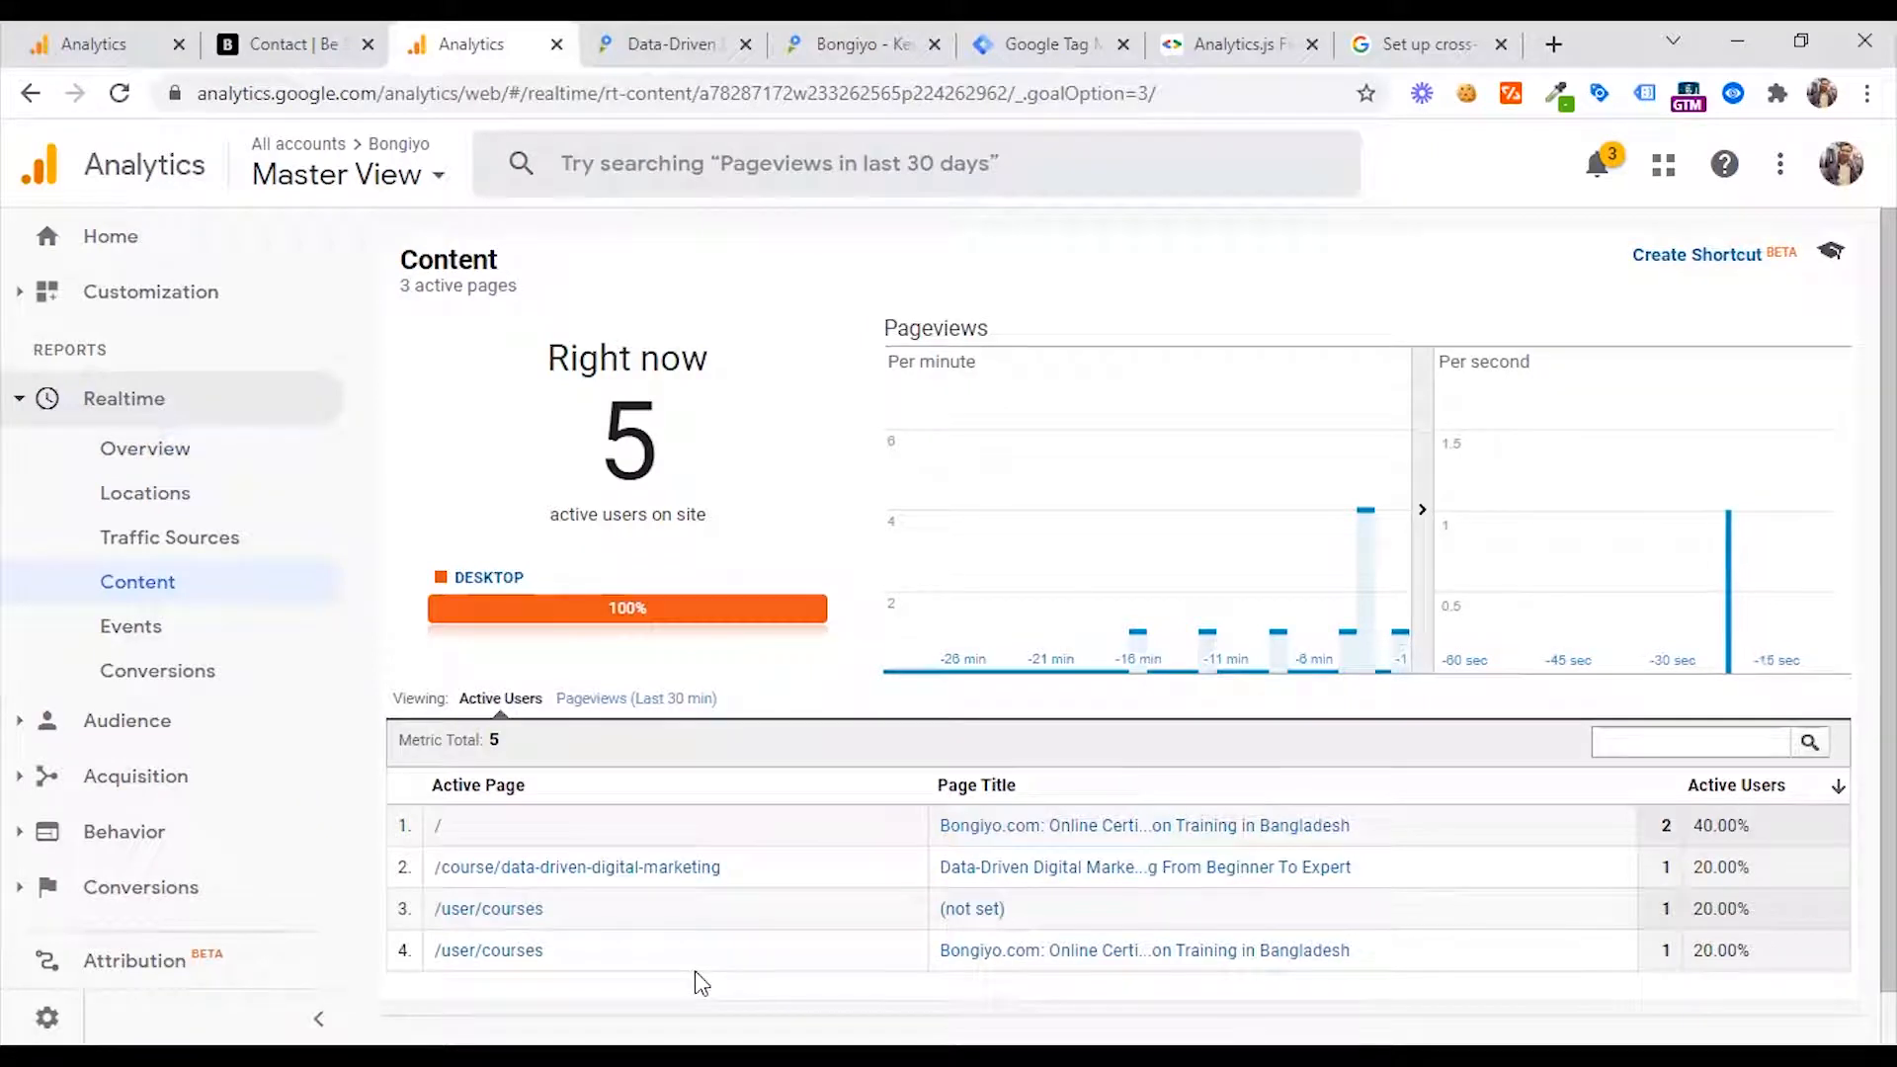
click(869, 37)
click(733, 31)
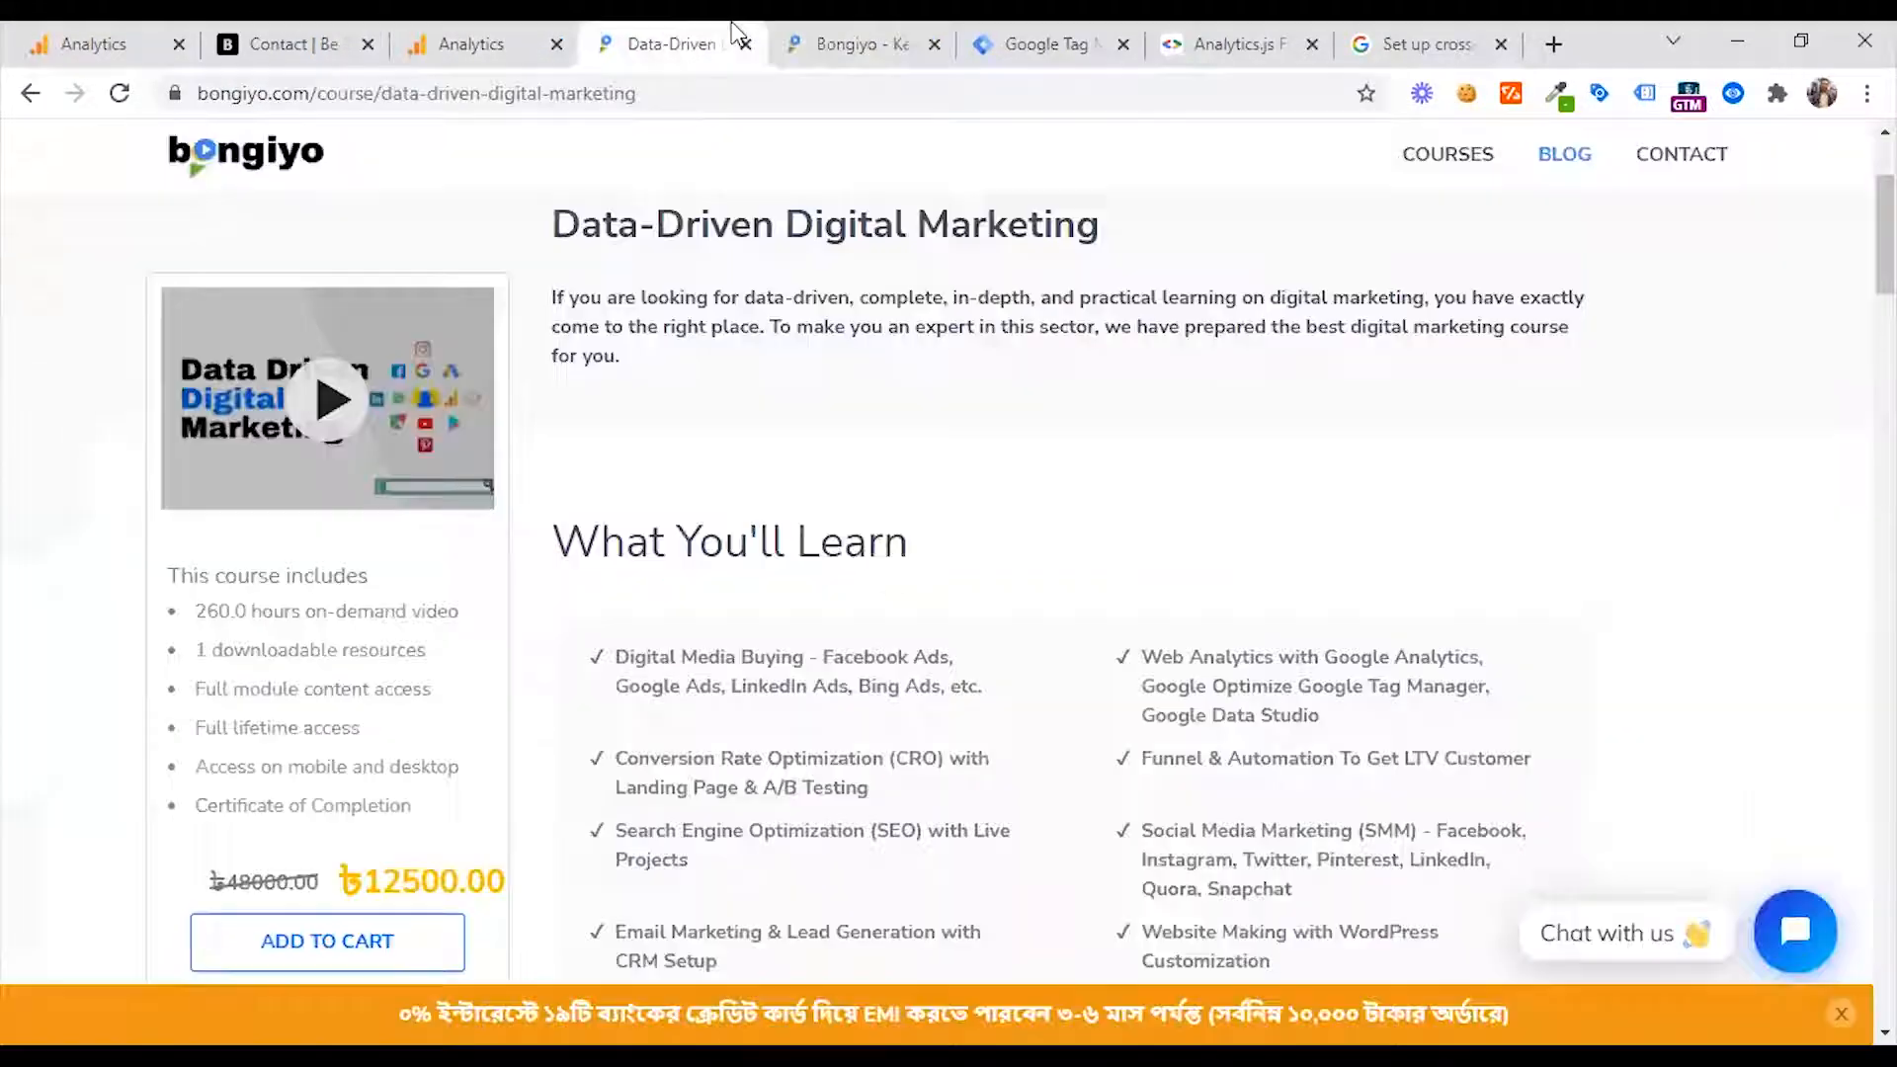
click(472, 44)
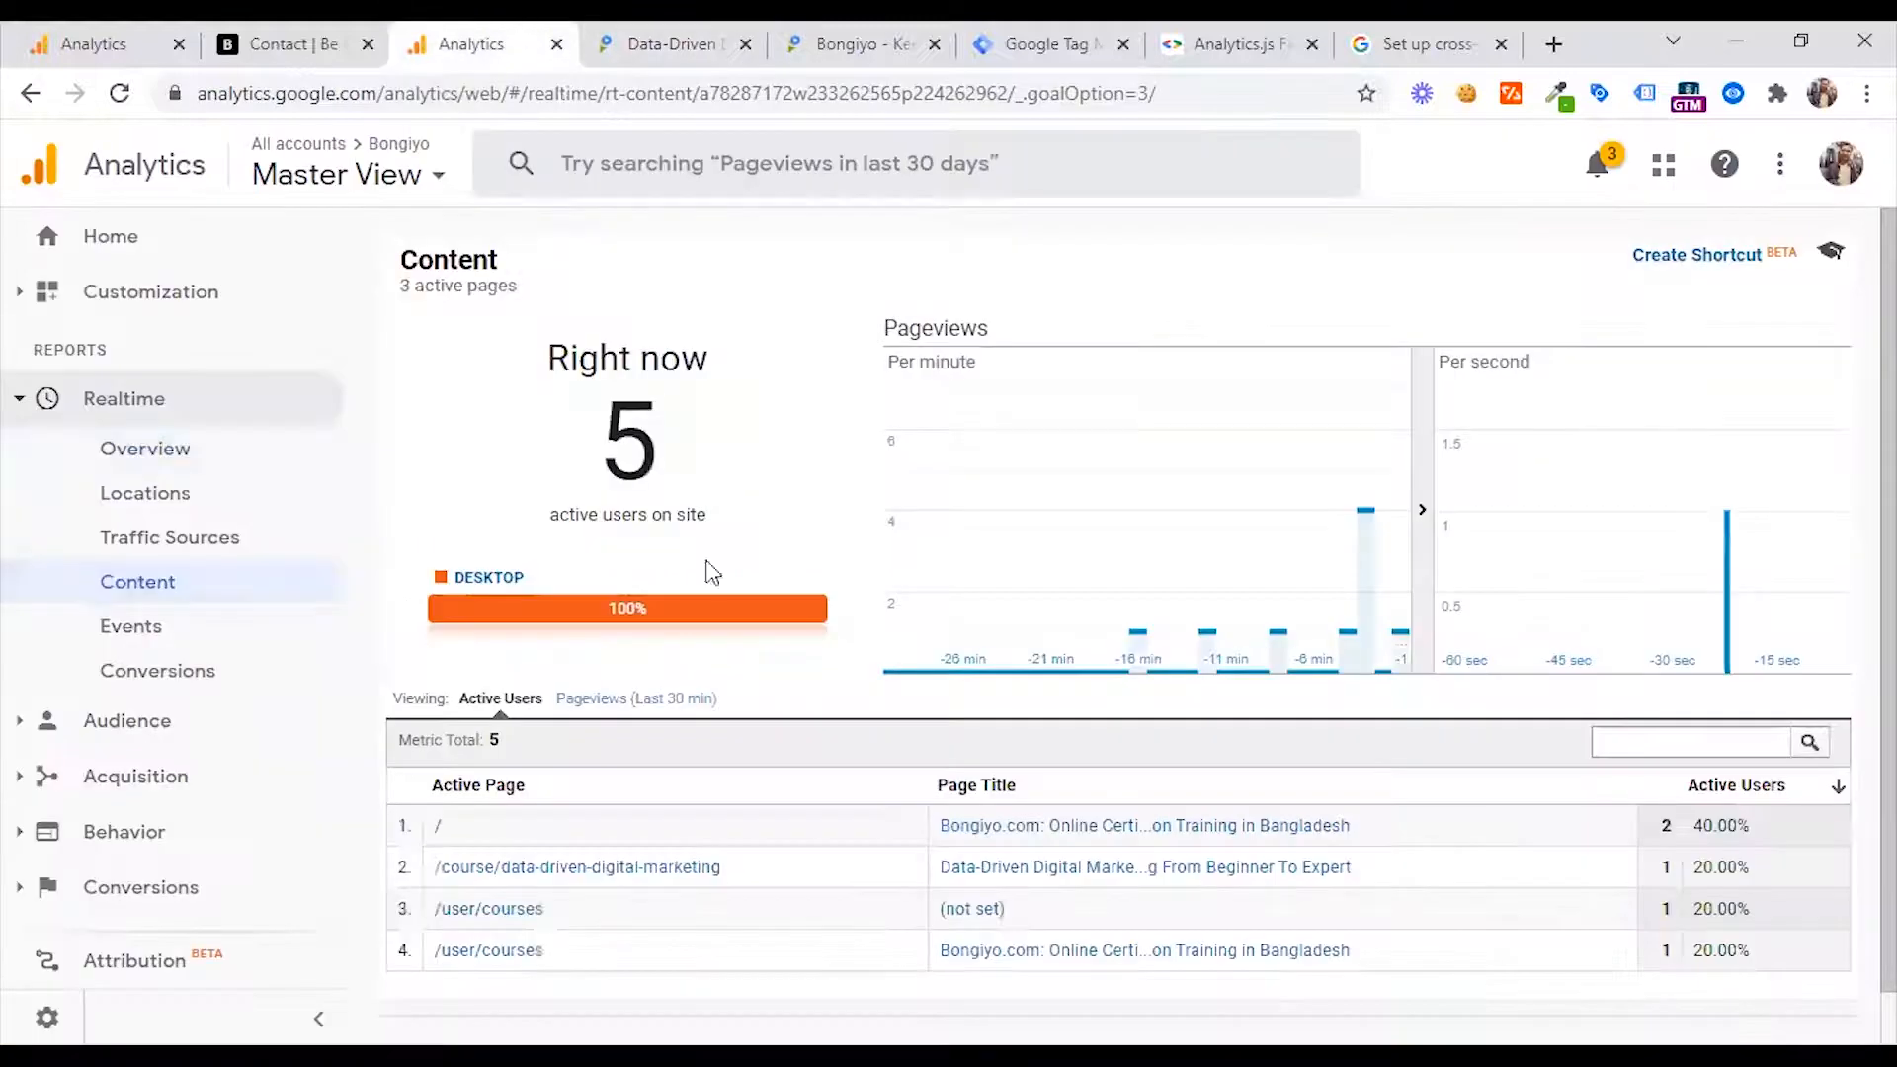
- Read the Allow Linker Parameters entry in the analytics.js Field Reference
click(1000, 37)
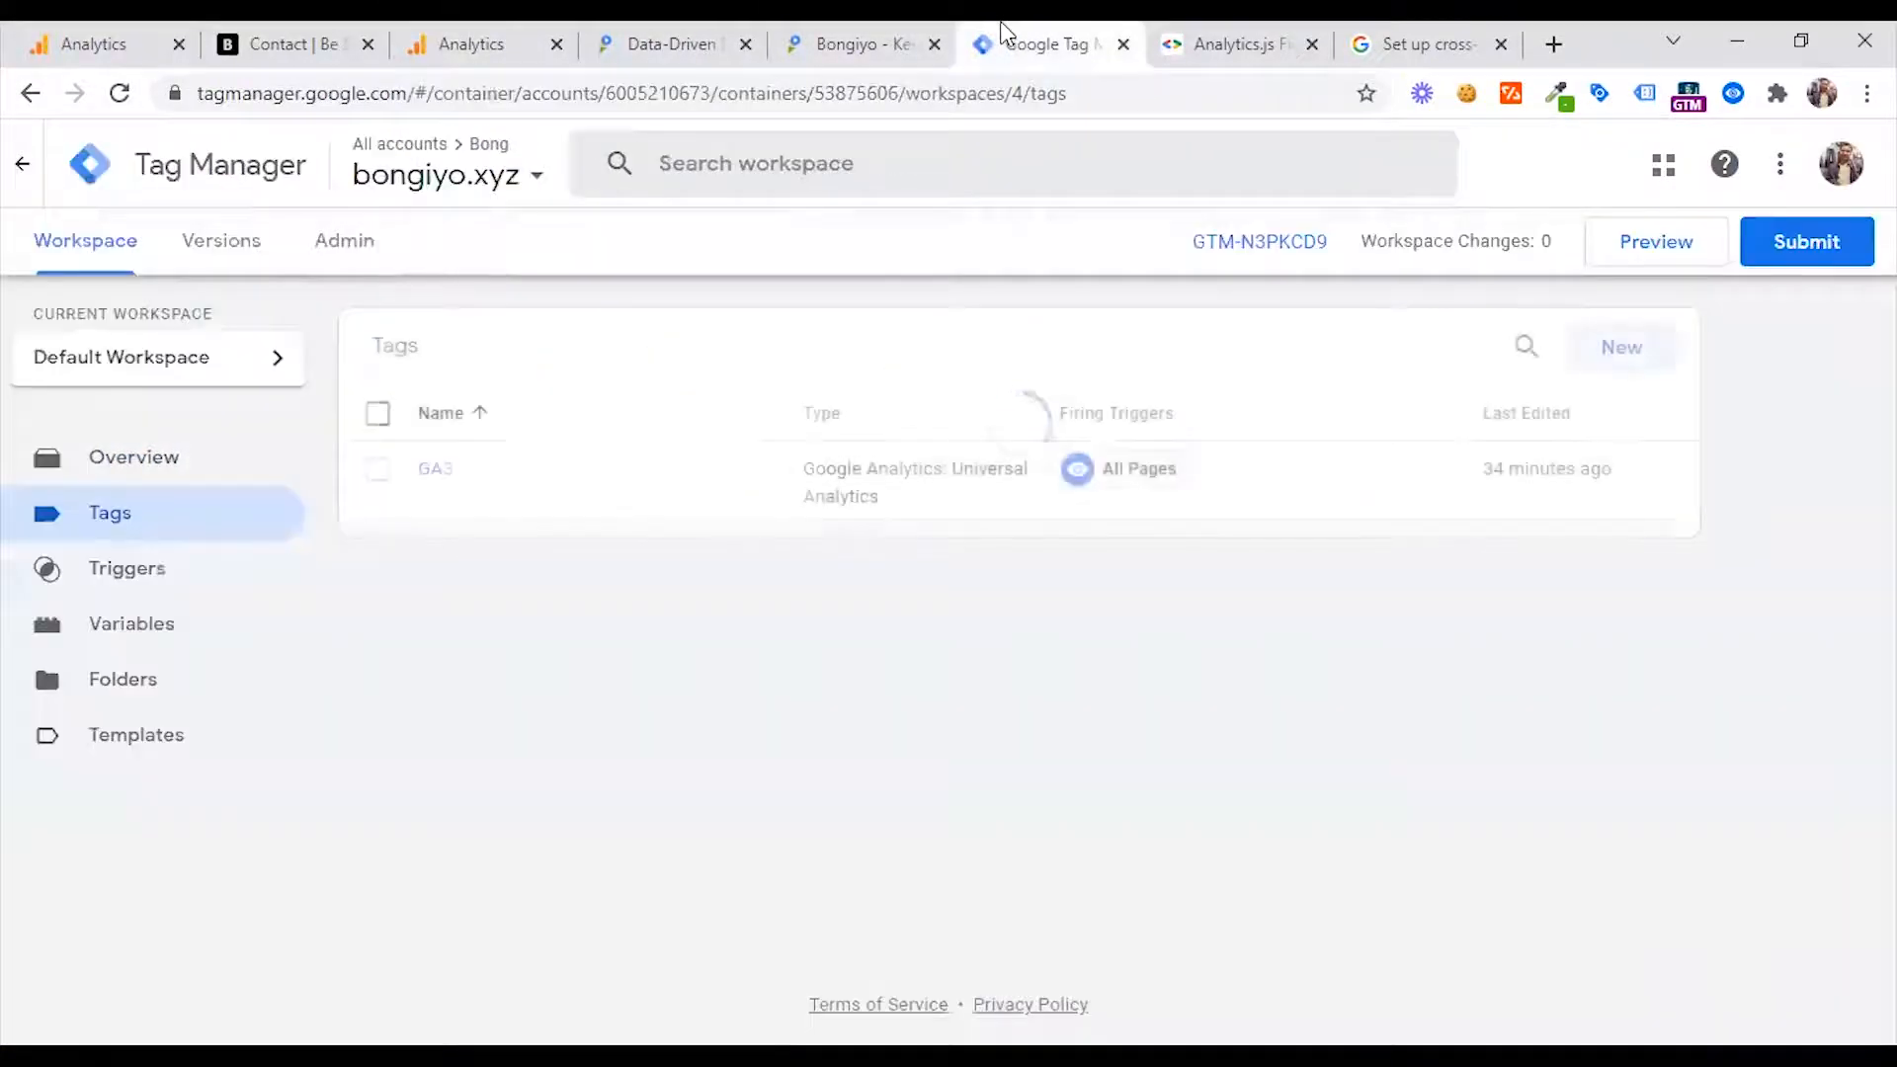
click(1213, 32)
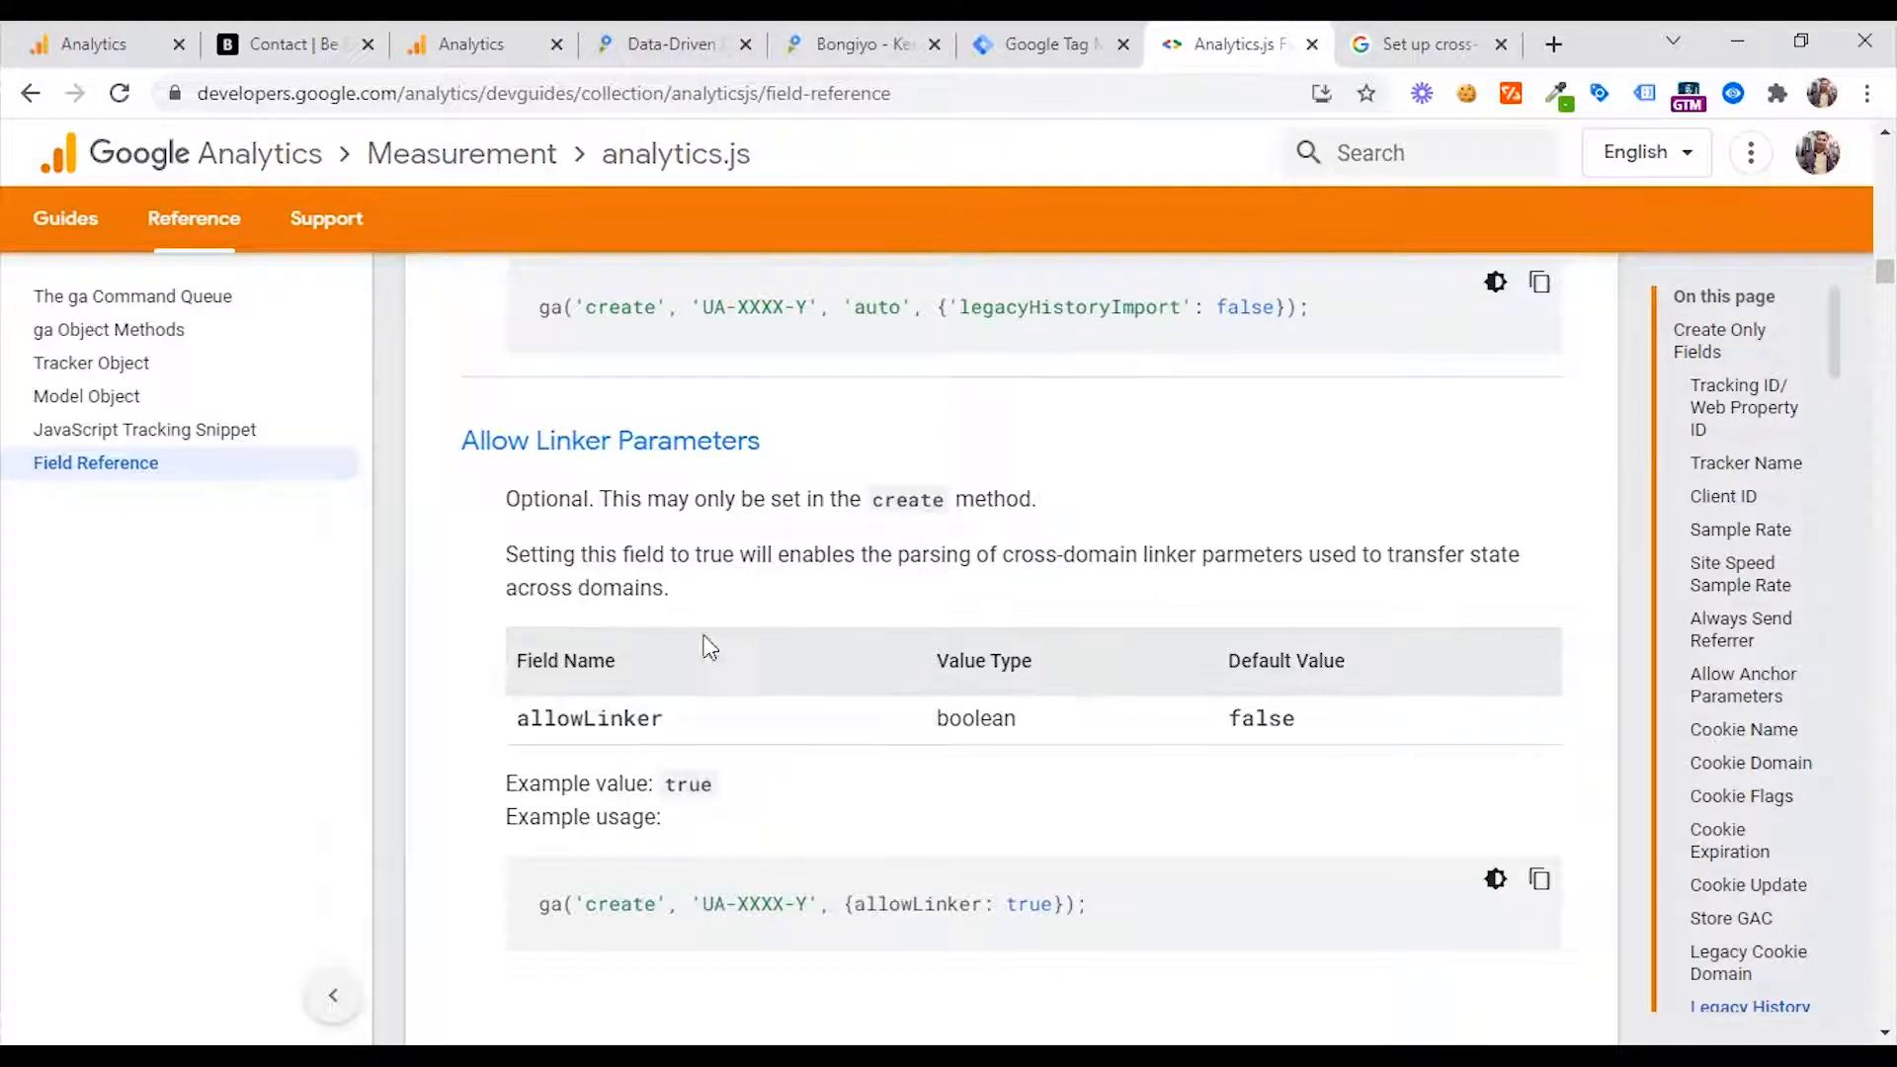
click(877, 36)
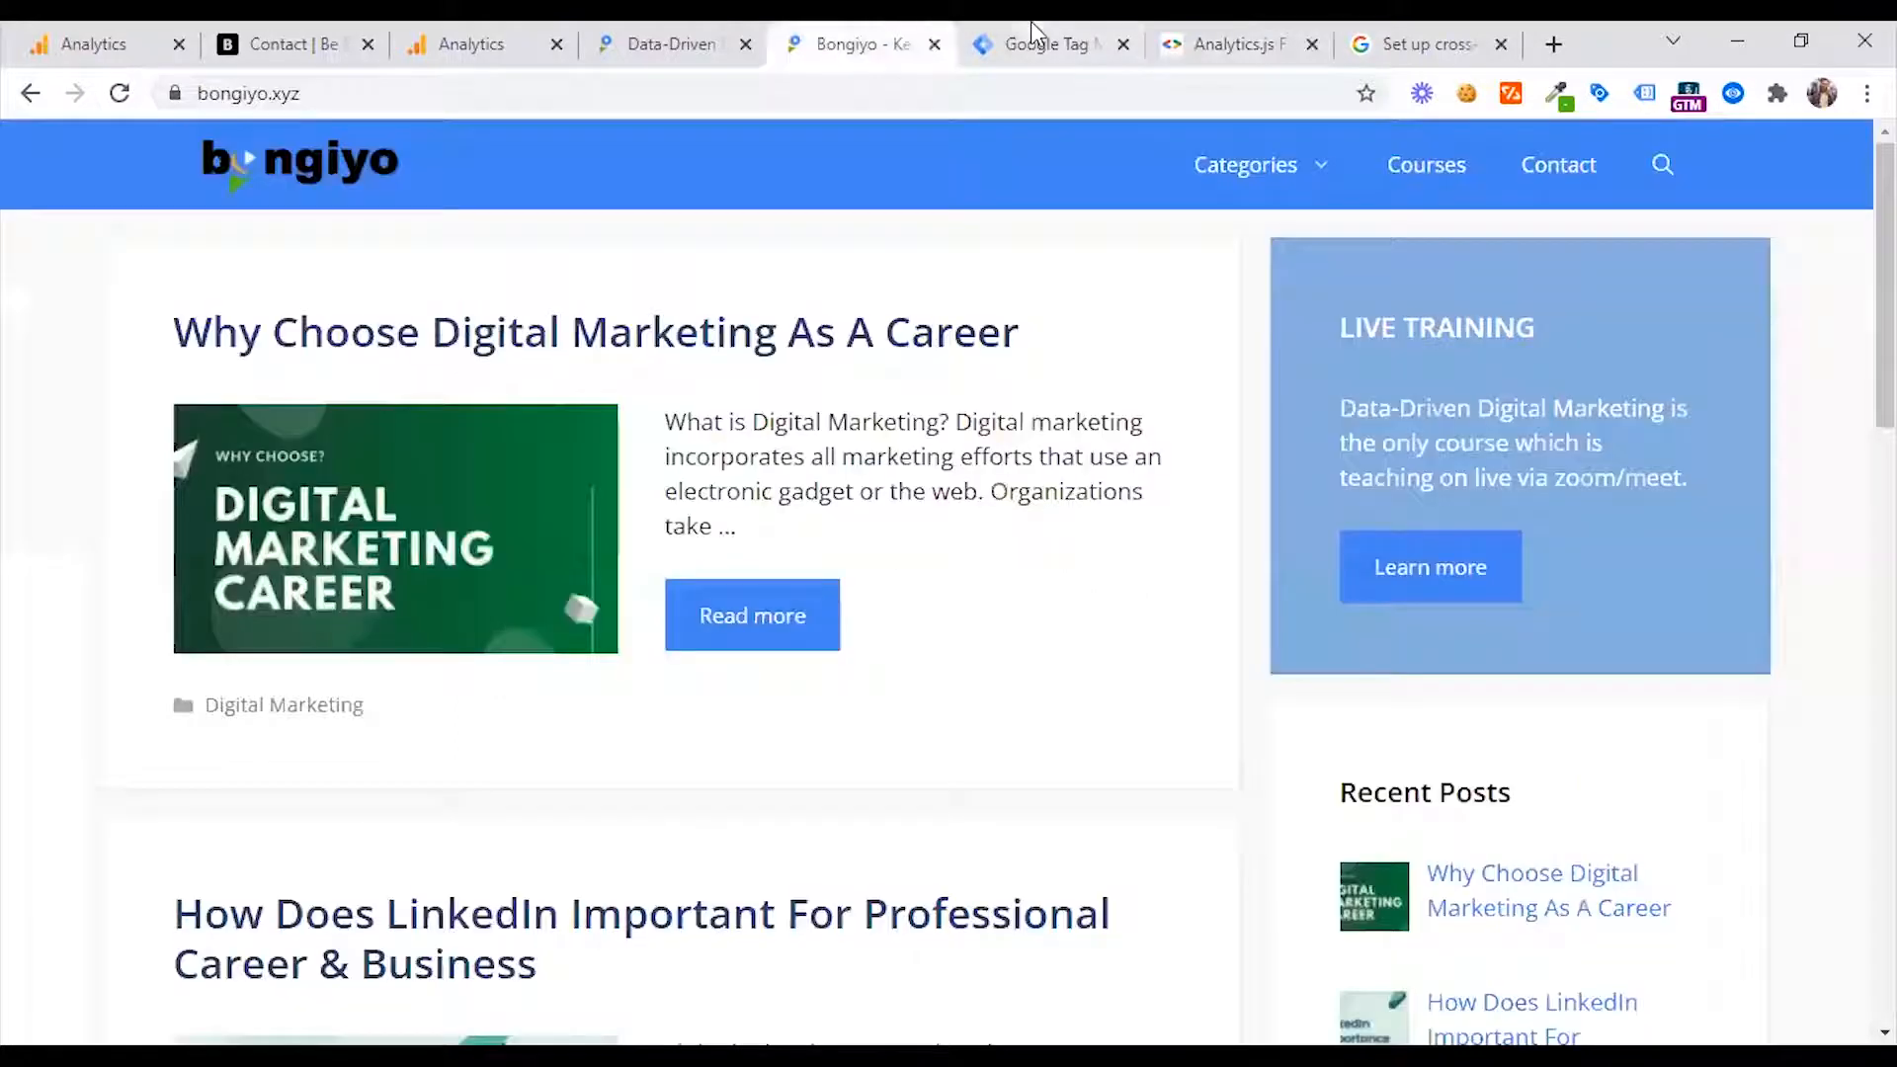
- Review the tags in the bongiyo.xyz Tag Manager container alongside the bongiyo.xyz and bongiyo.com sites
click(1029, 36)
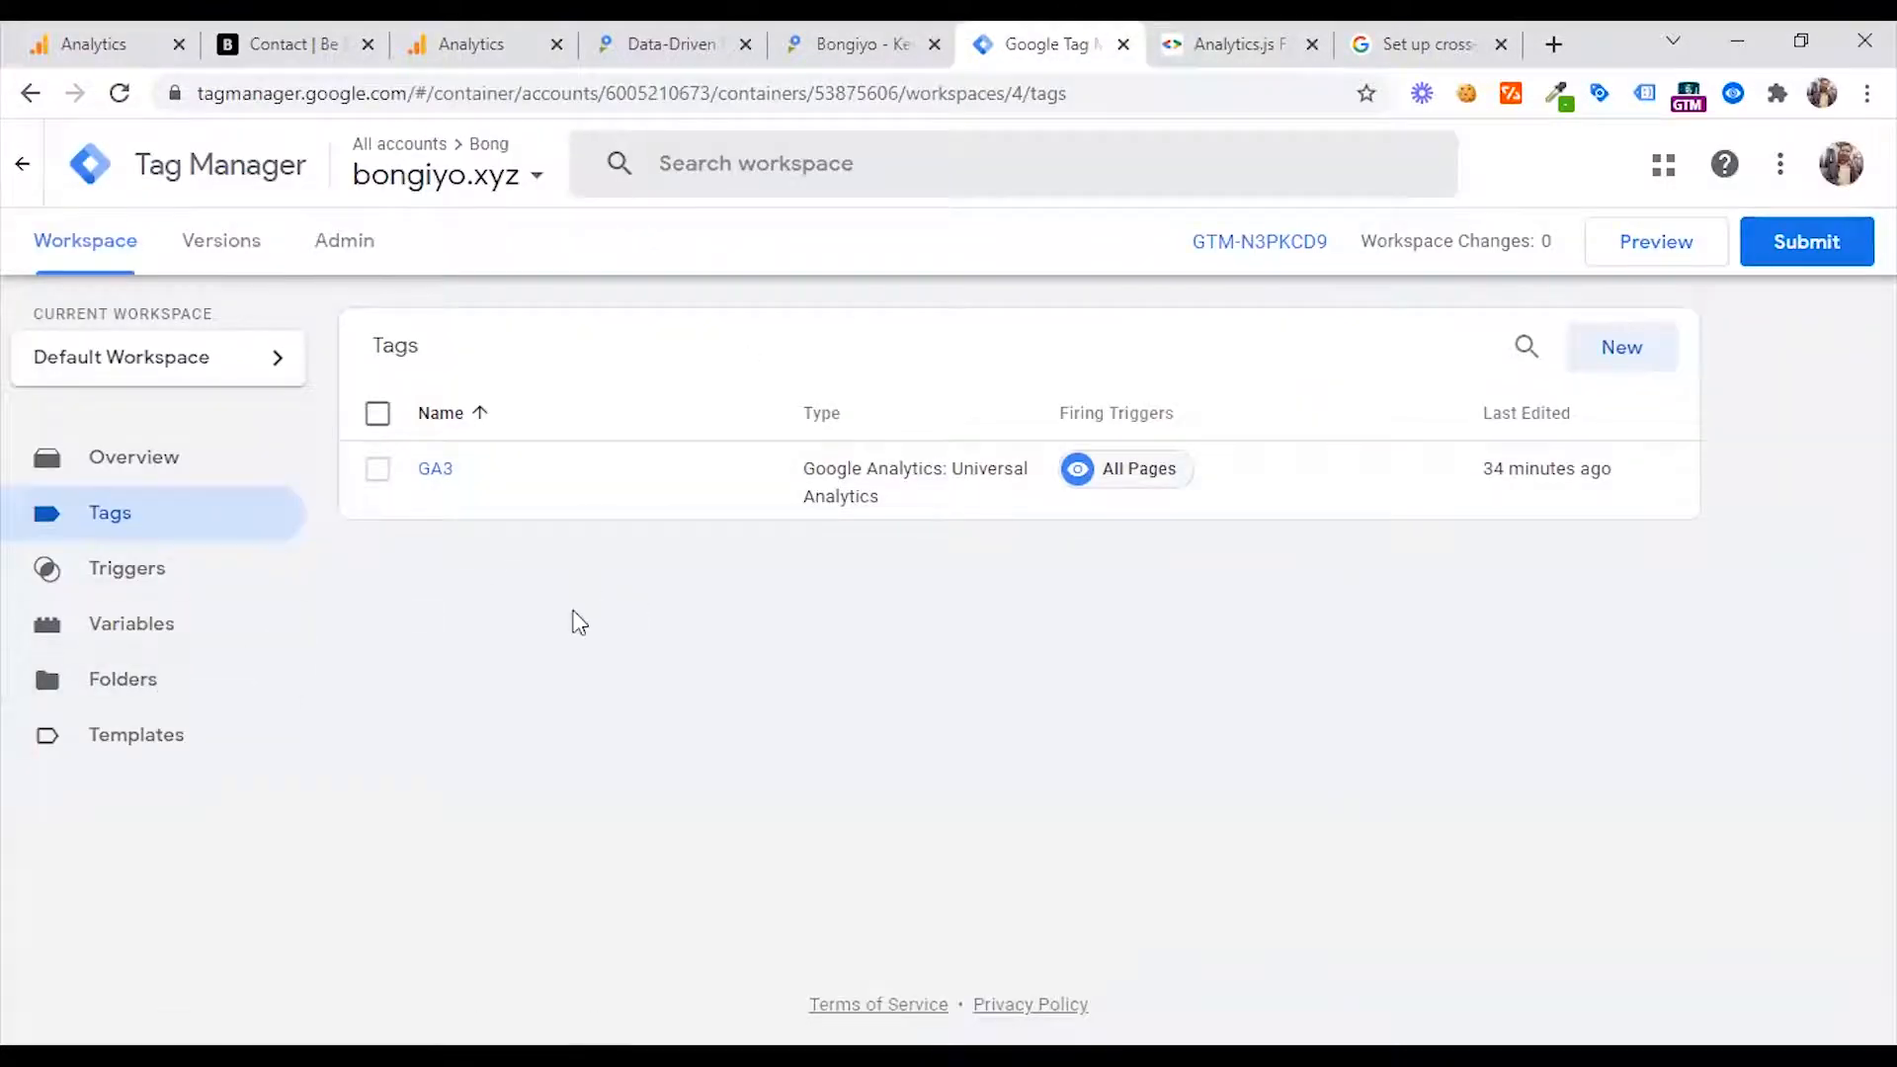
click(905, 35)
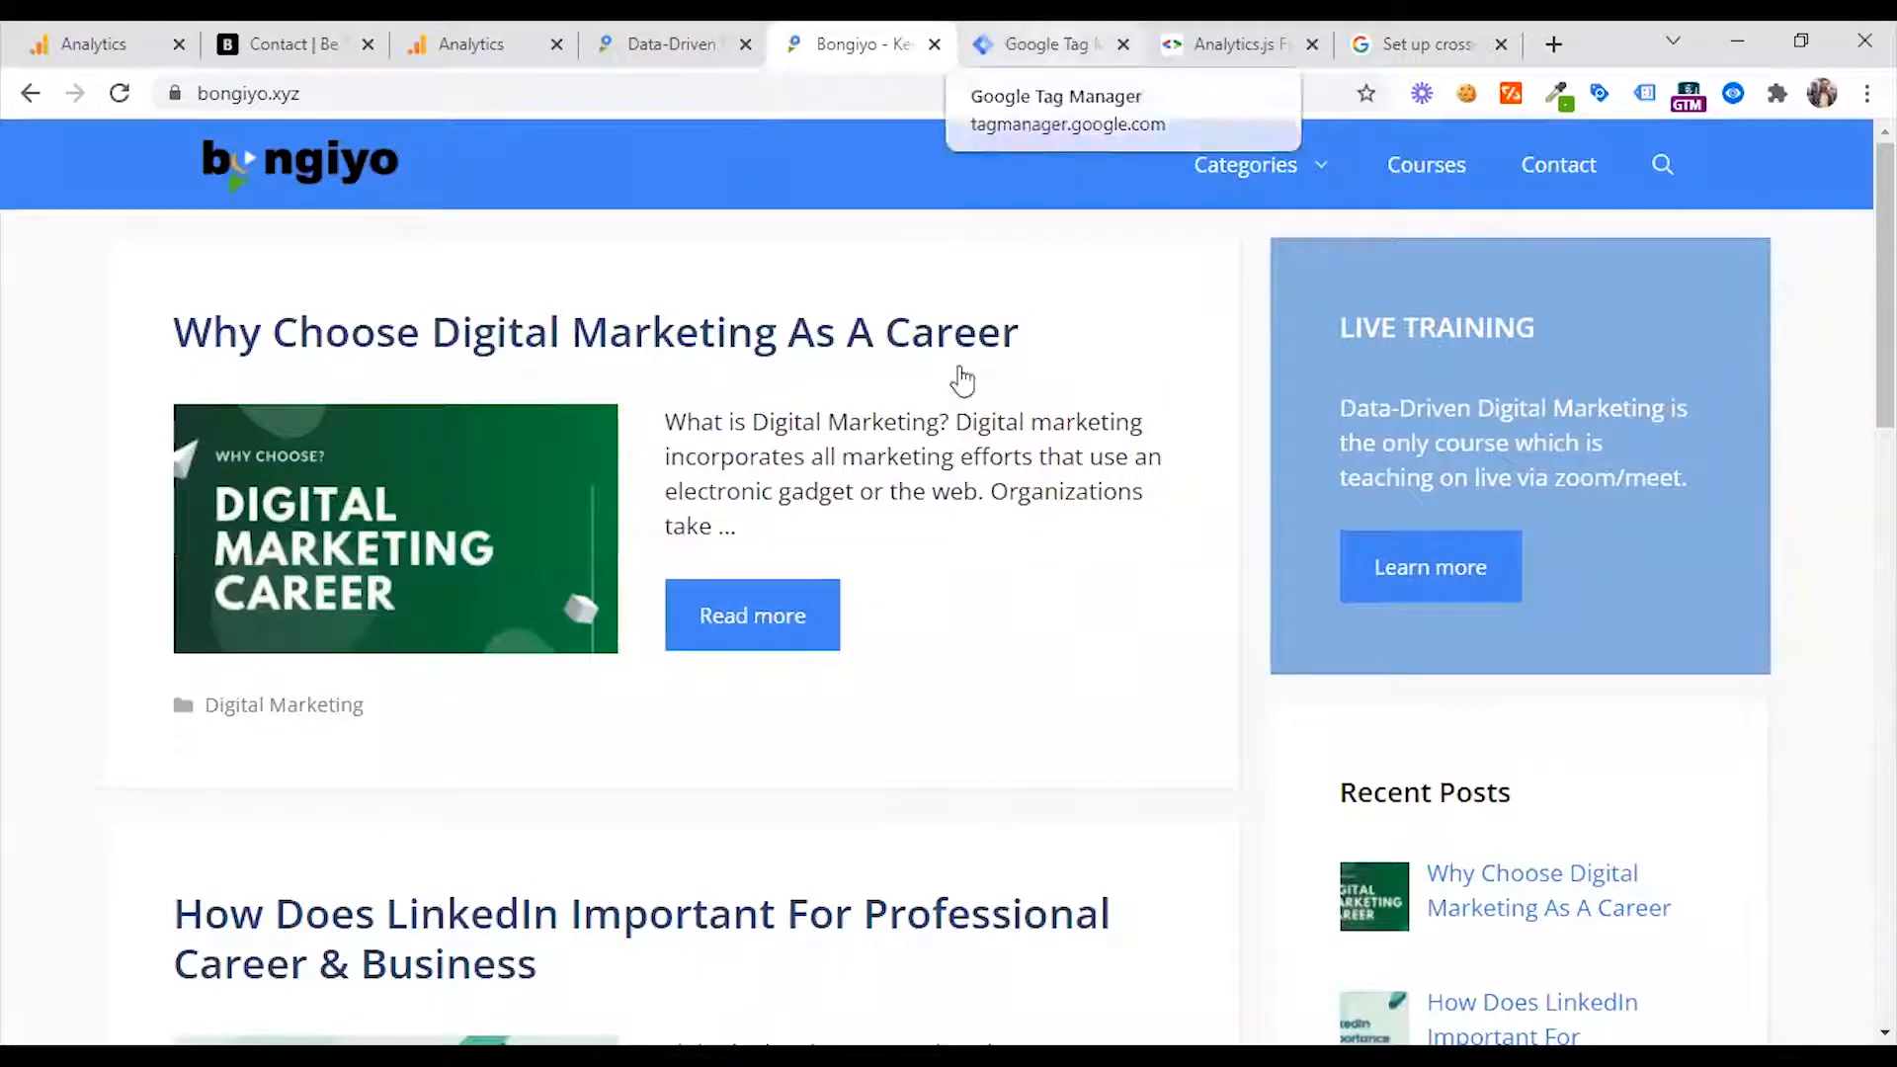
click(1037, 42)
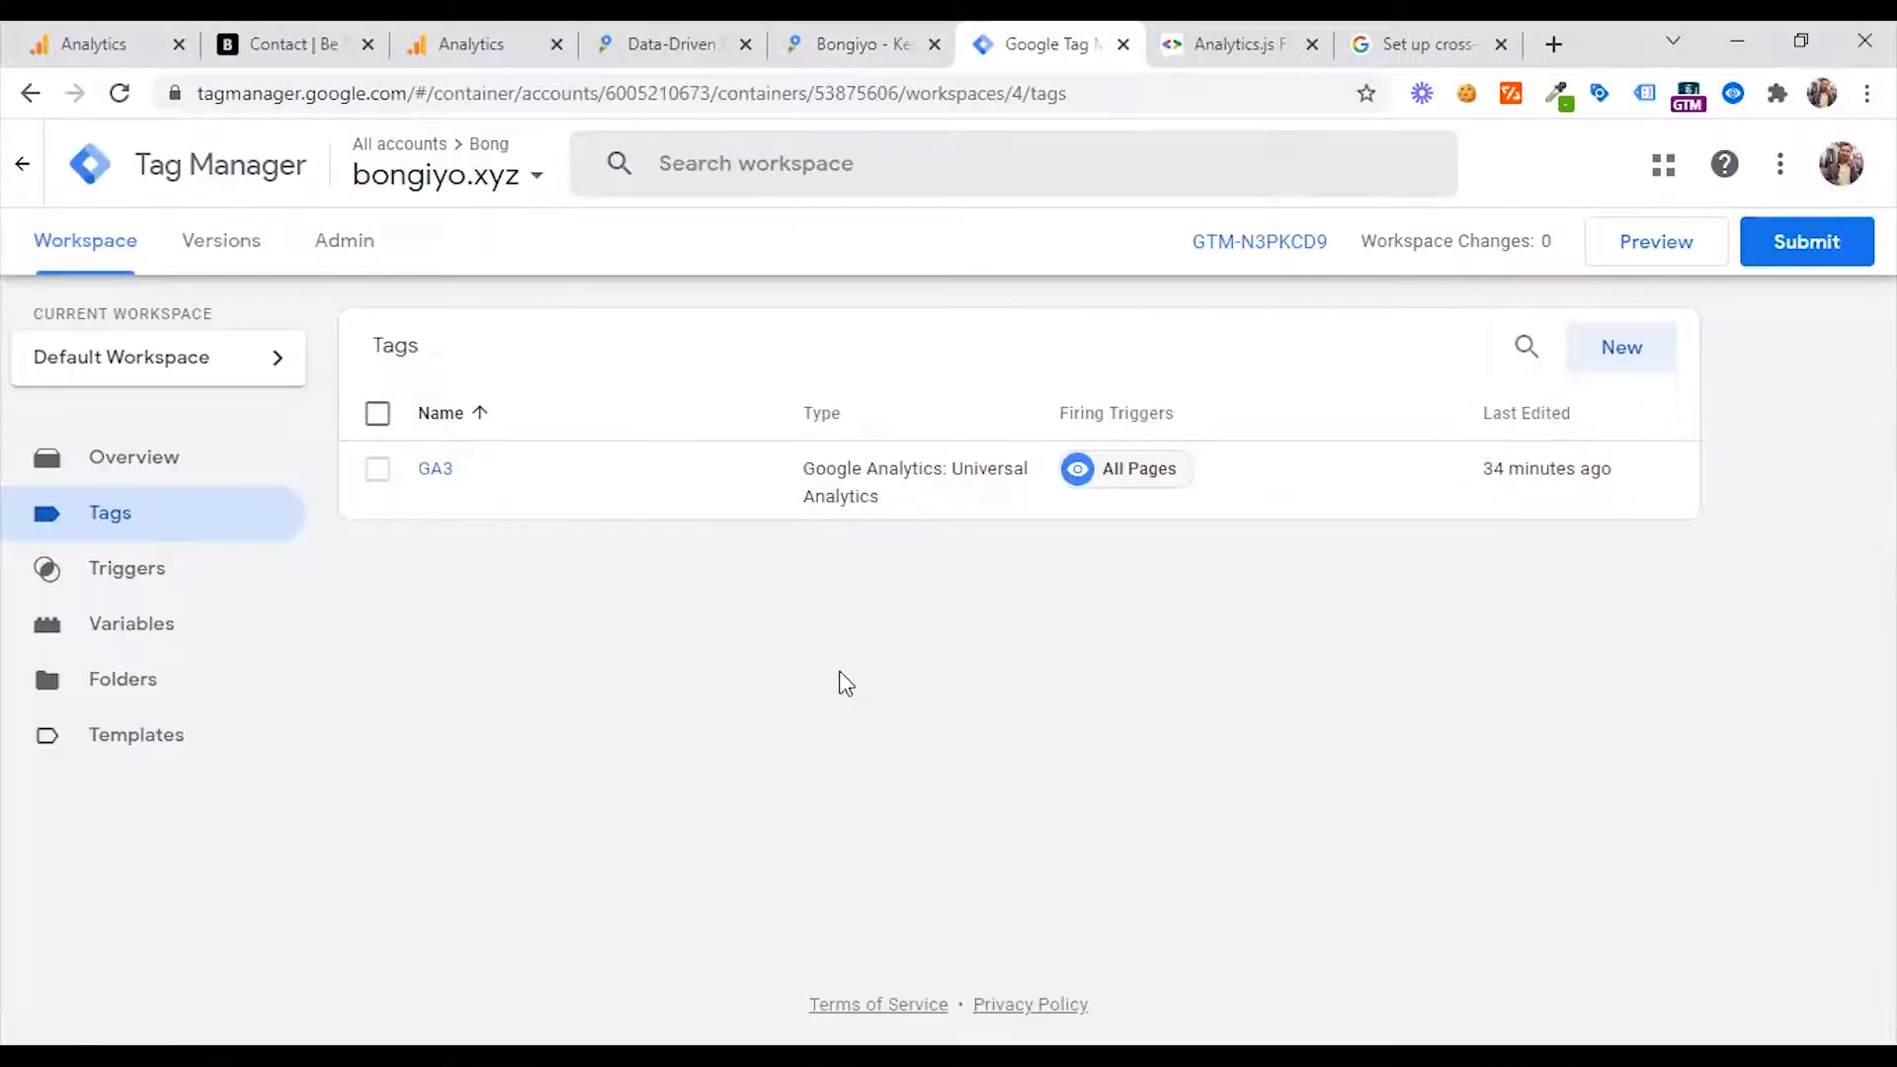
click(667, 38)
click(822, 38)
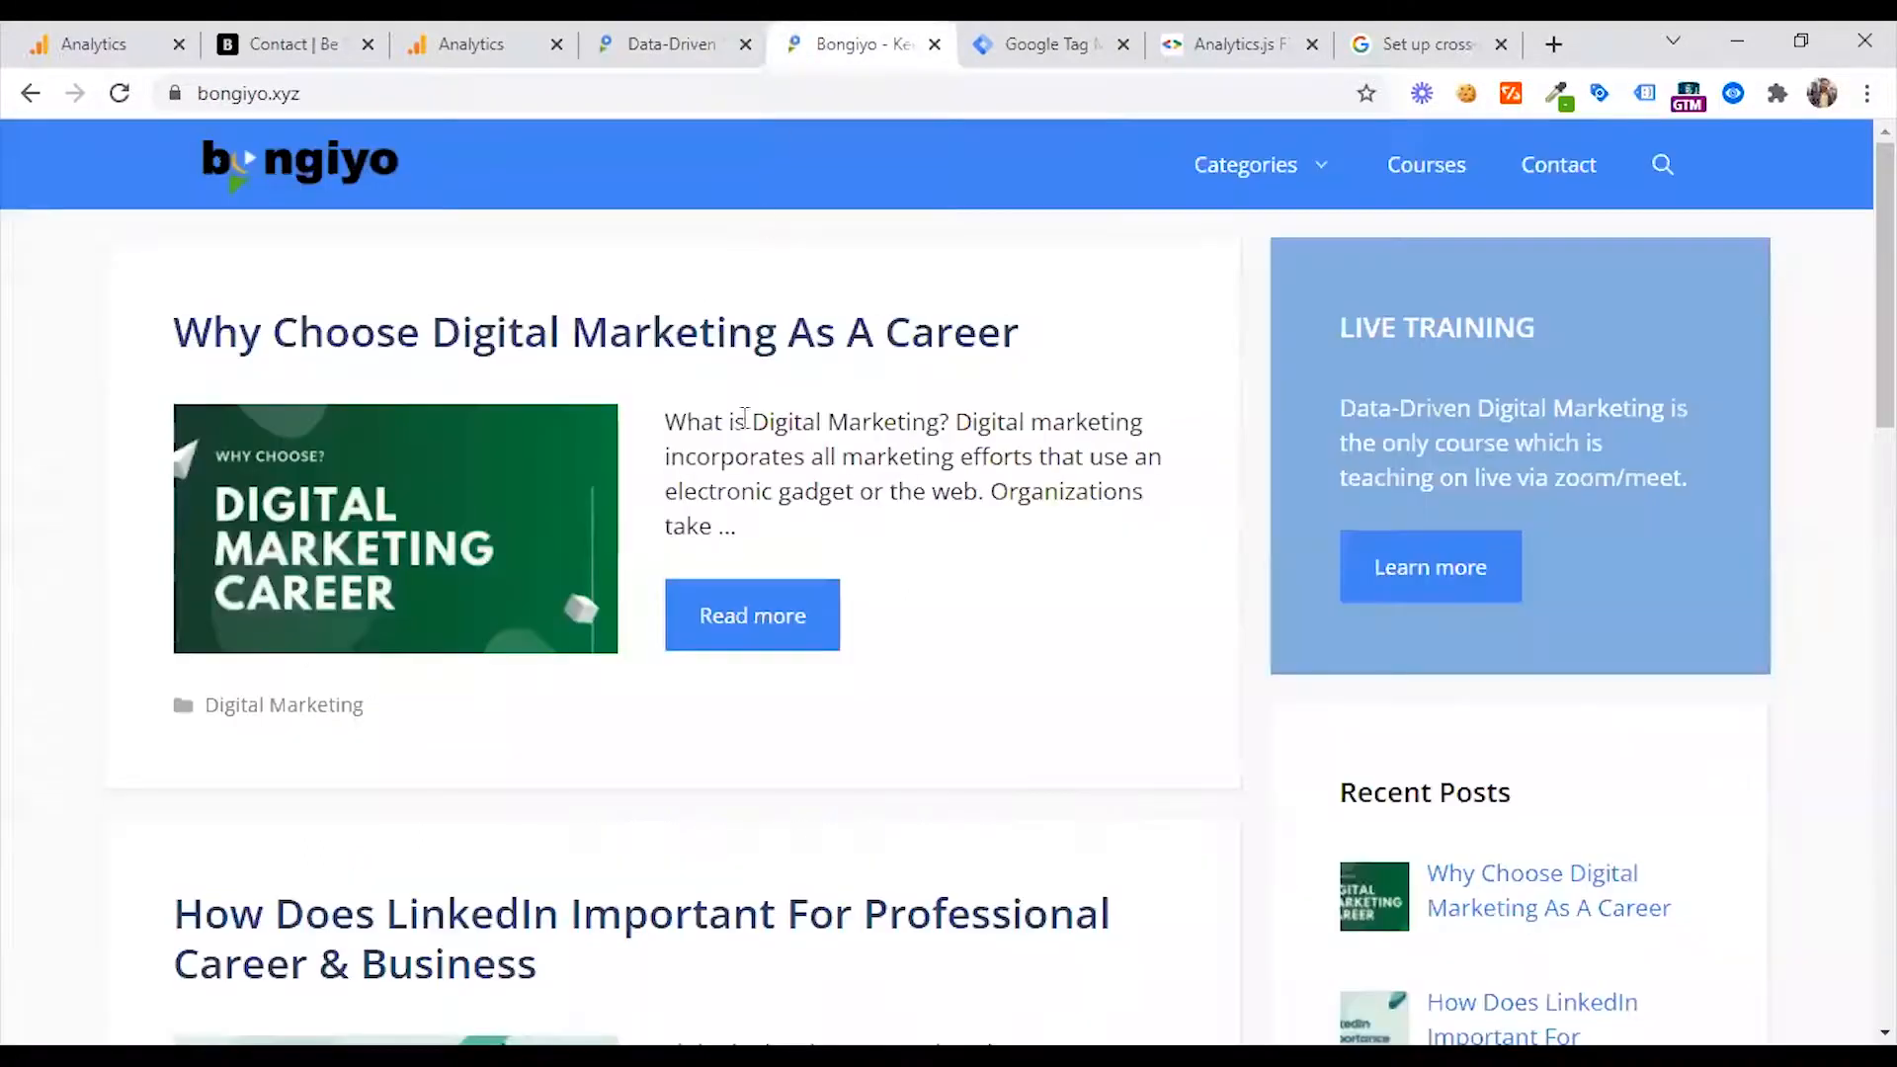
click(1029, 38)
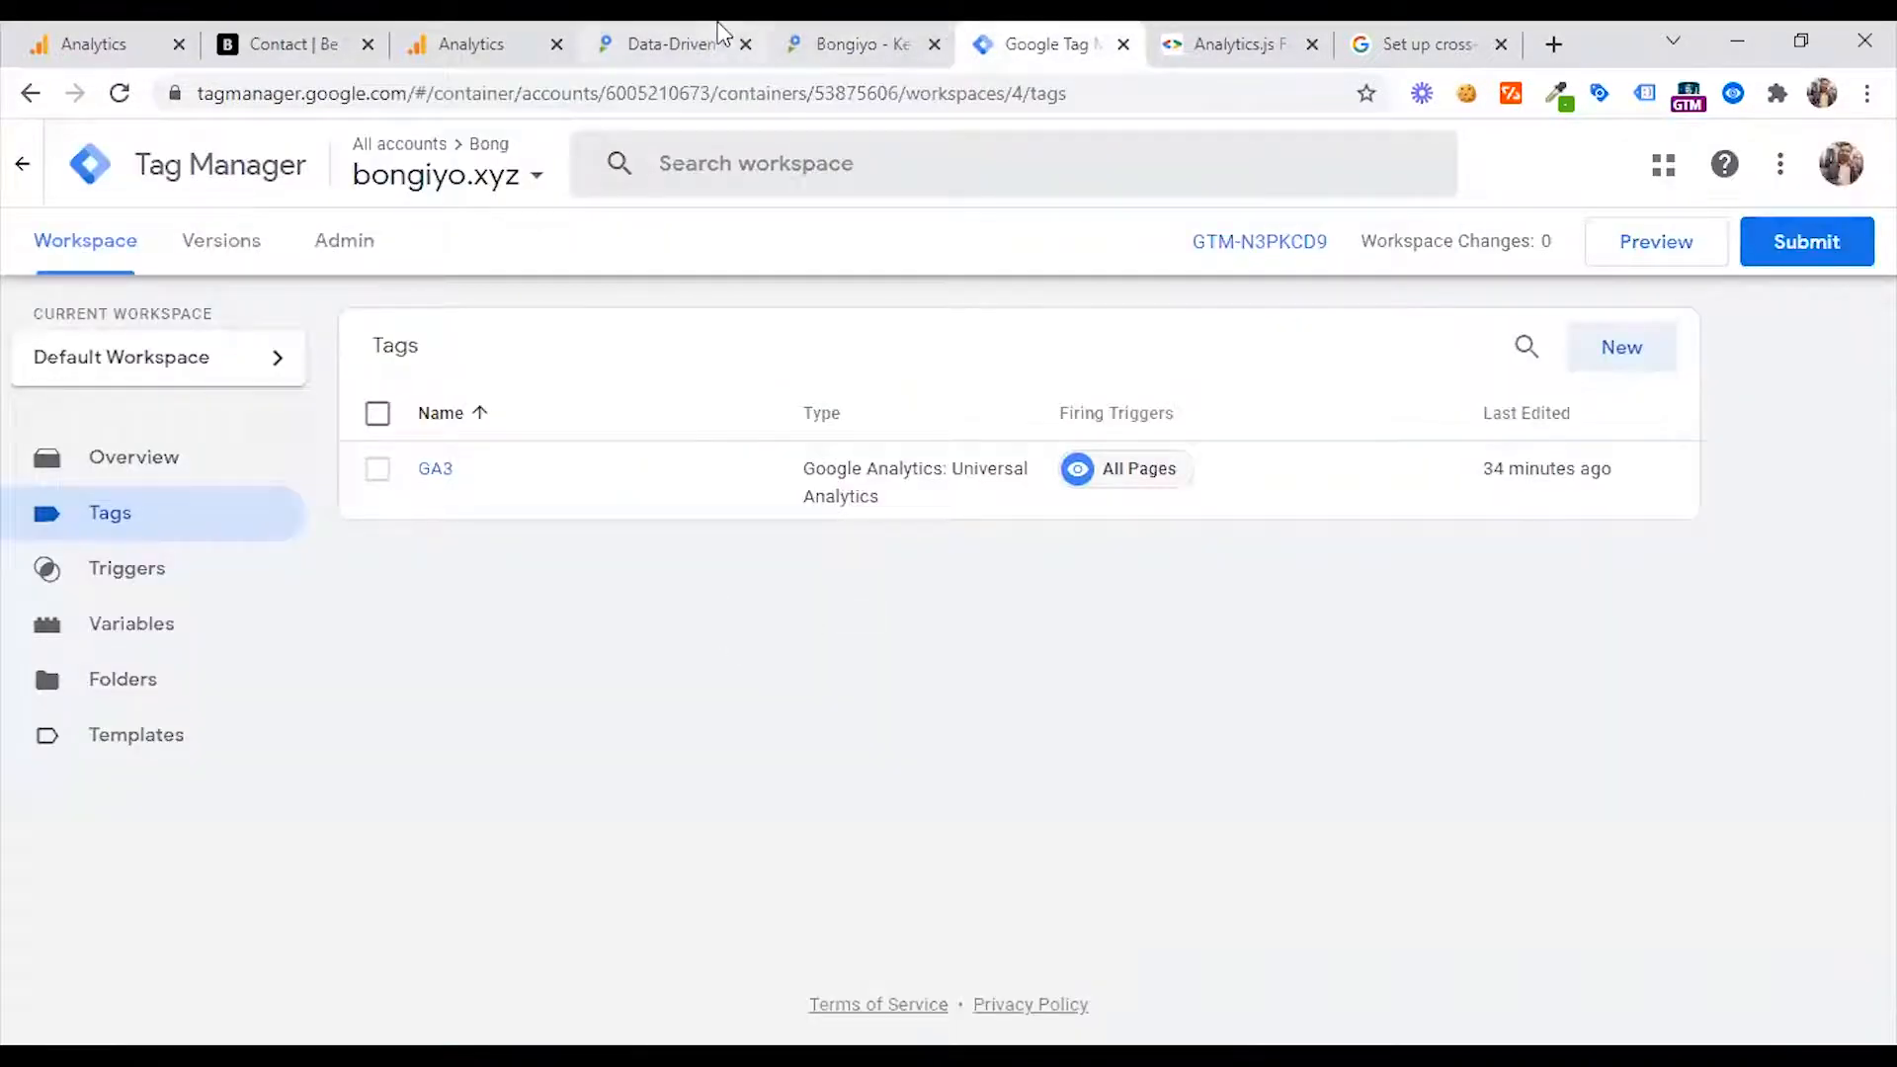
click(1218, 40)
- Switch Tag Manager to the bongiyo.com container and open its GA - Base Code - All Pages tag
click(1077, 40)
click(83, 170)
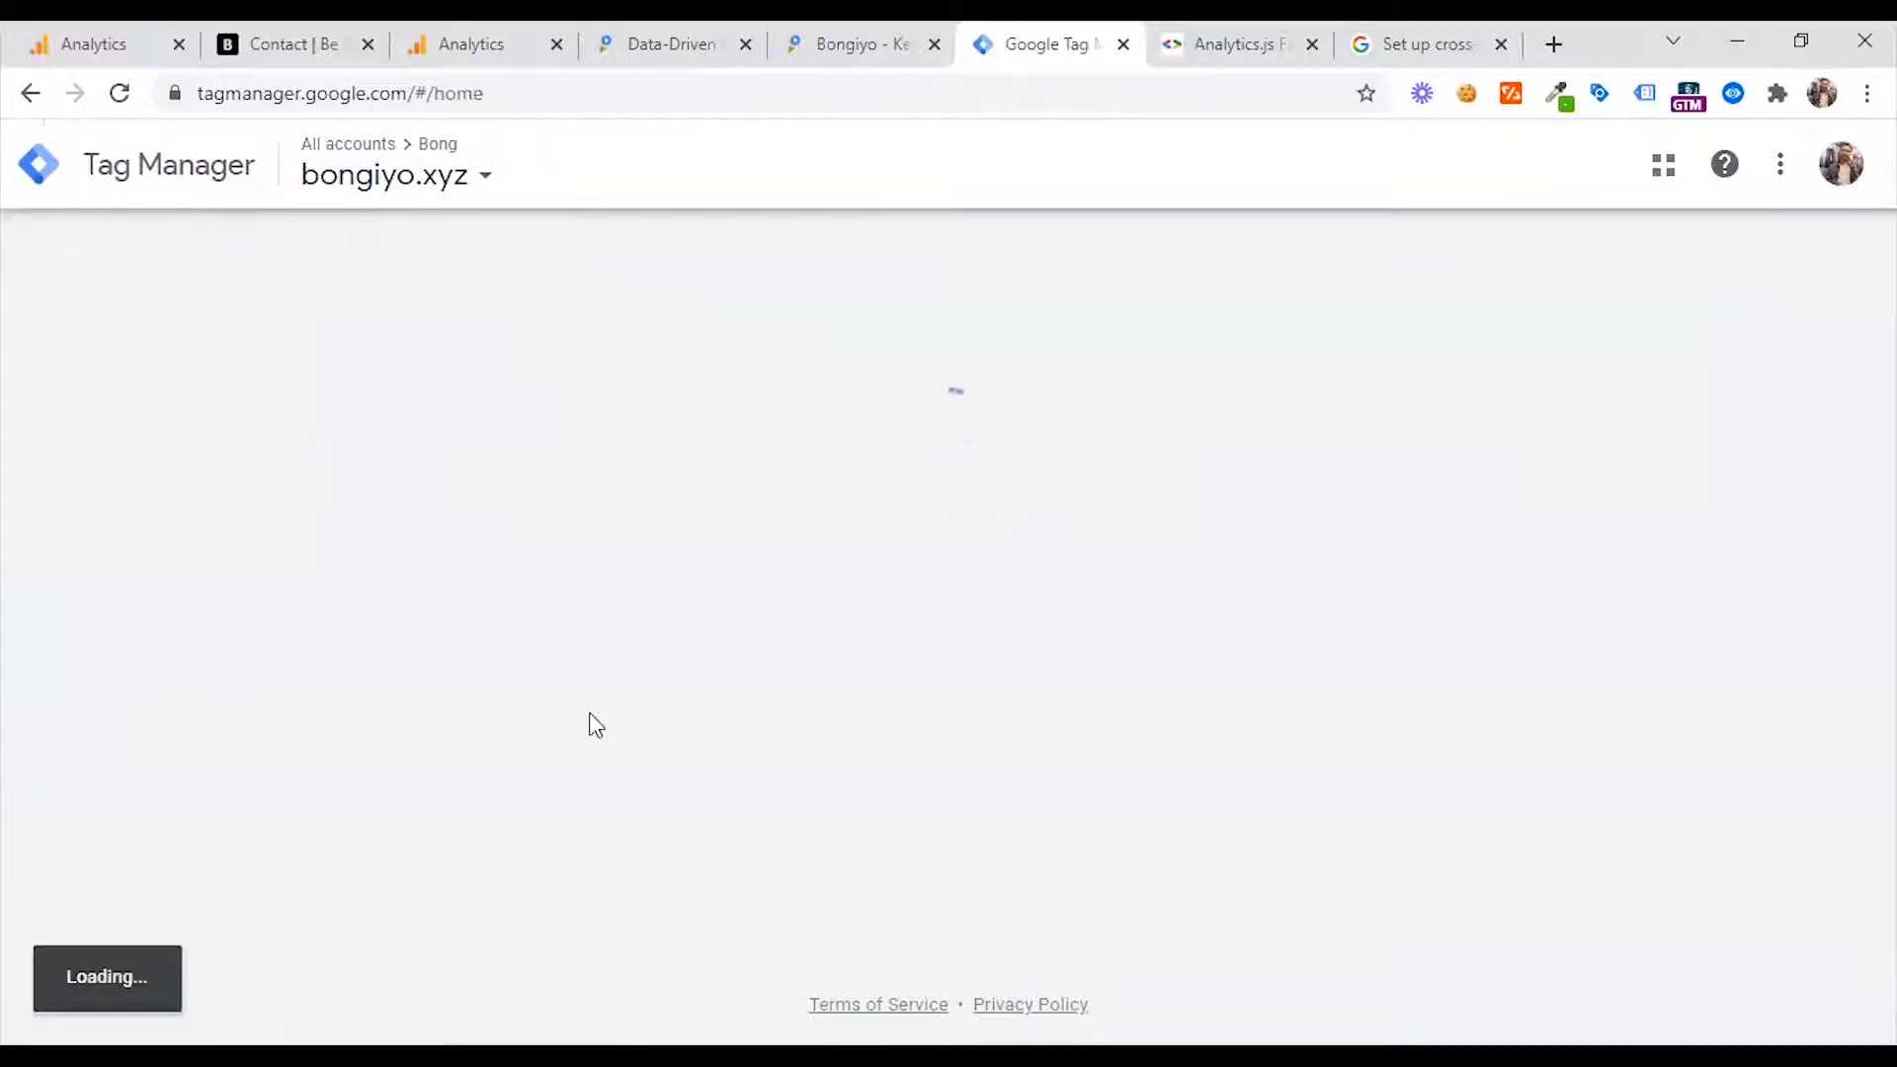
click(280, 697)
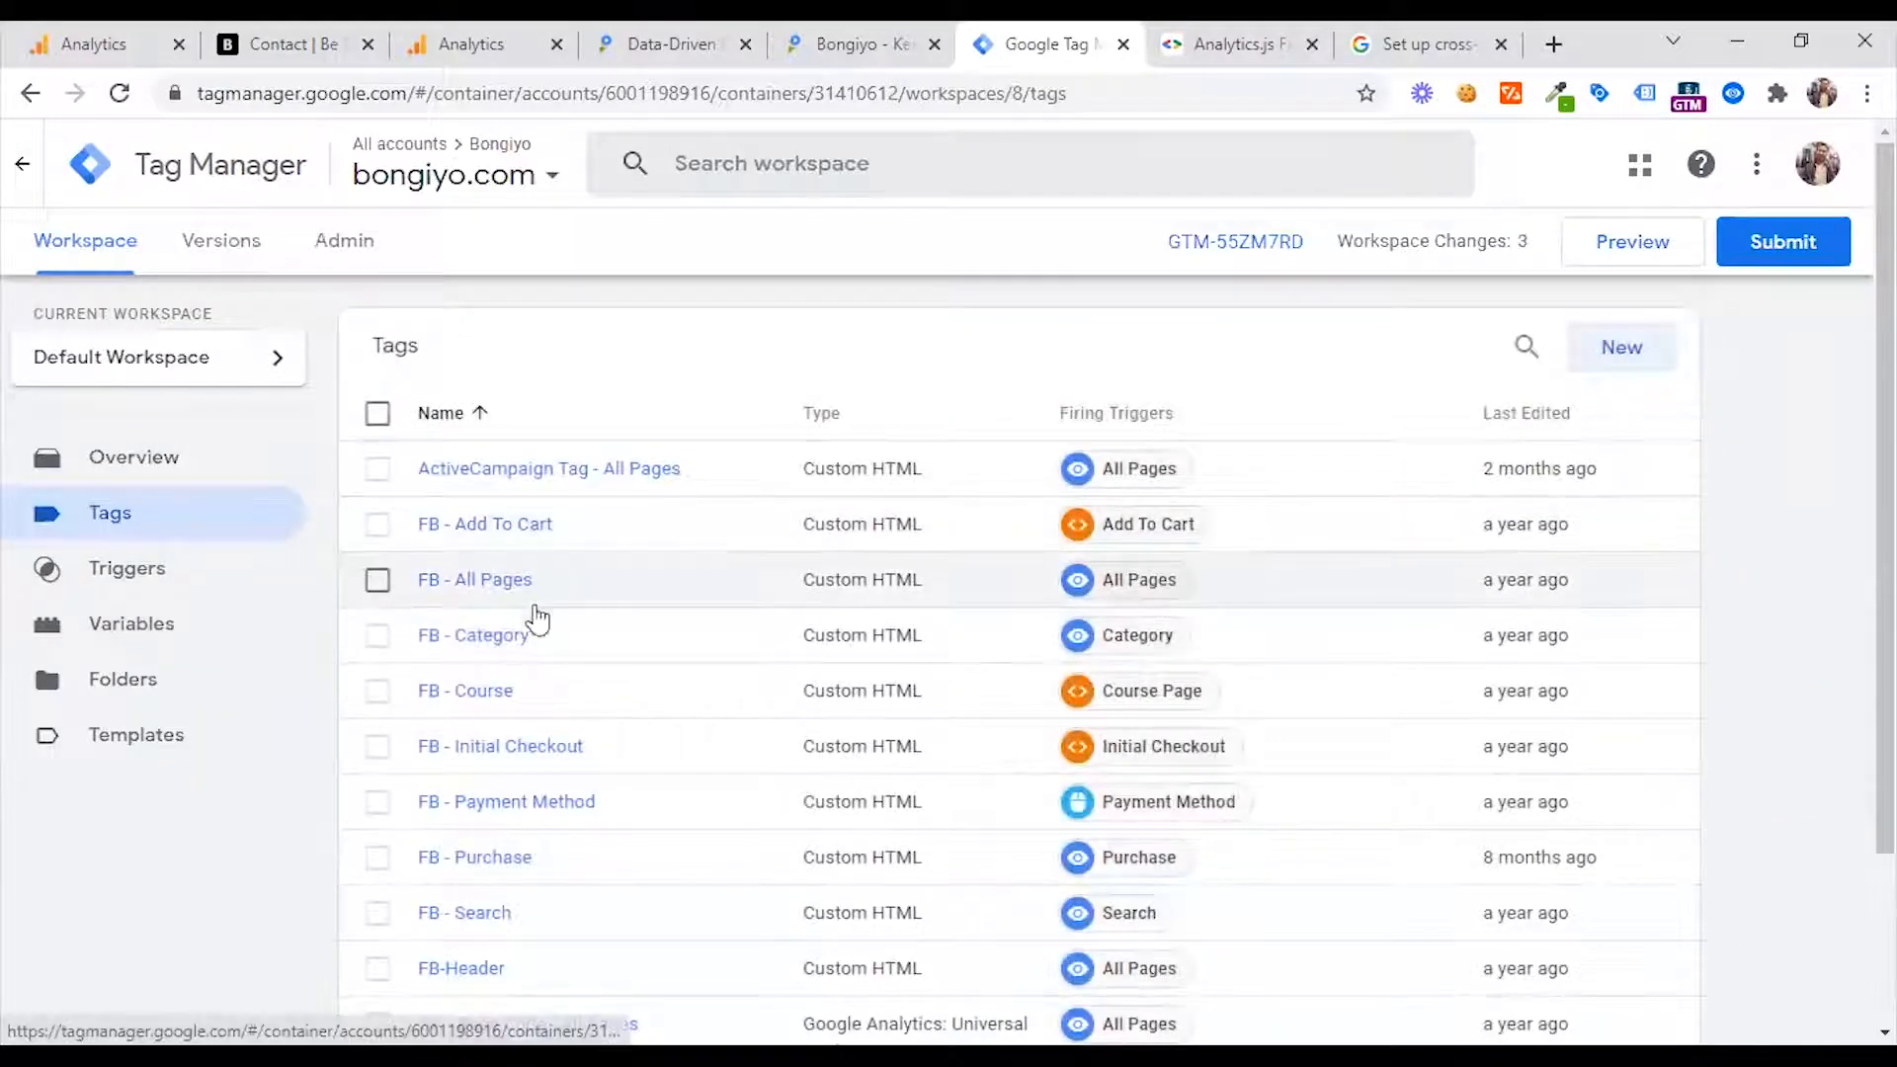
scroll(601, 614, down, 2)
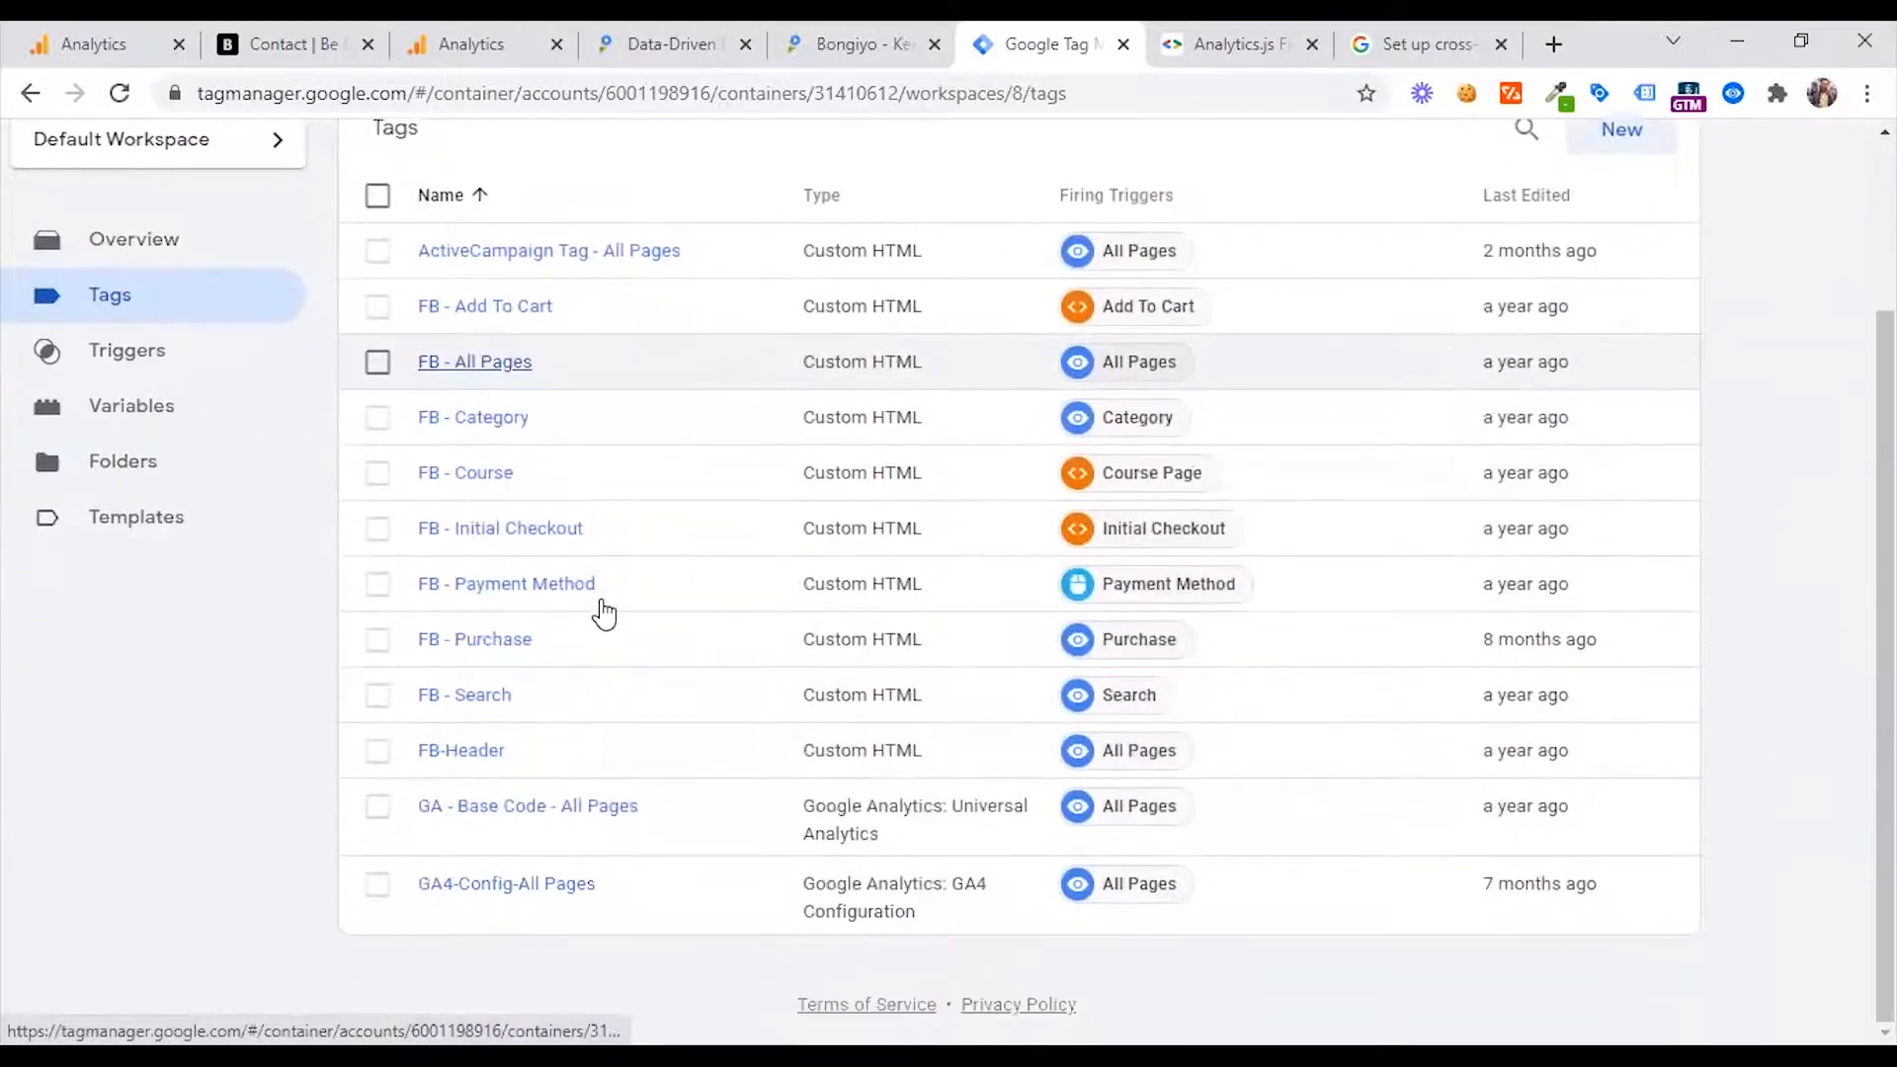
click(515, 808)
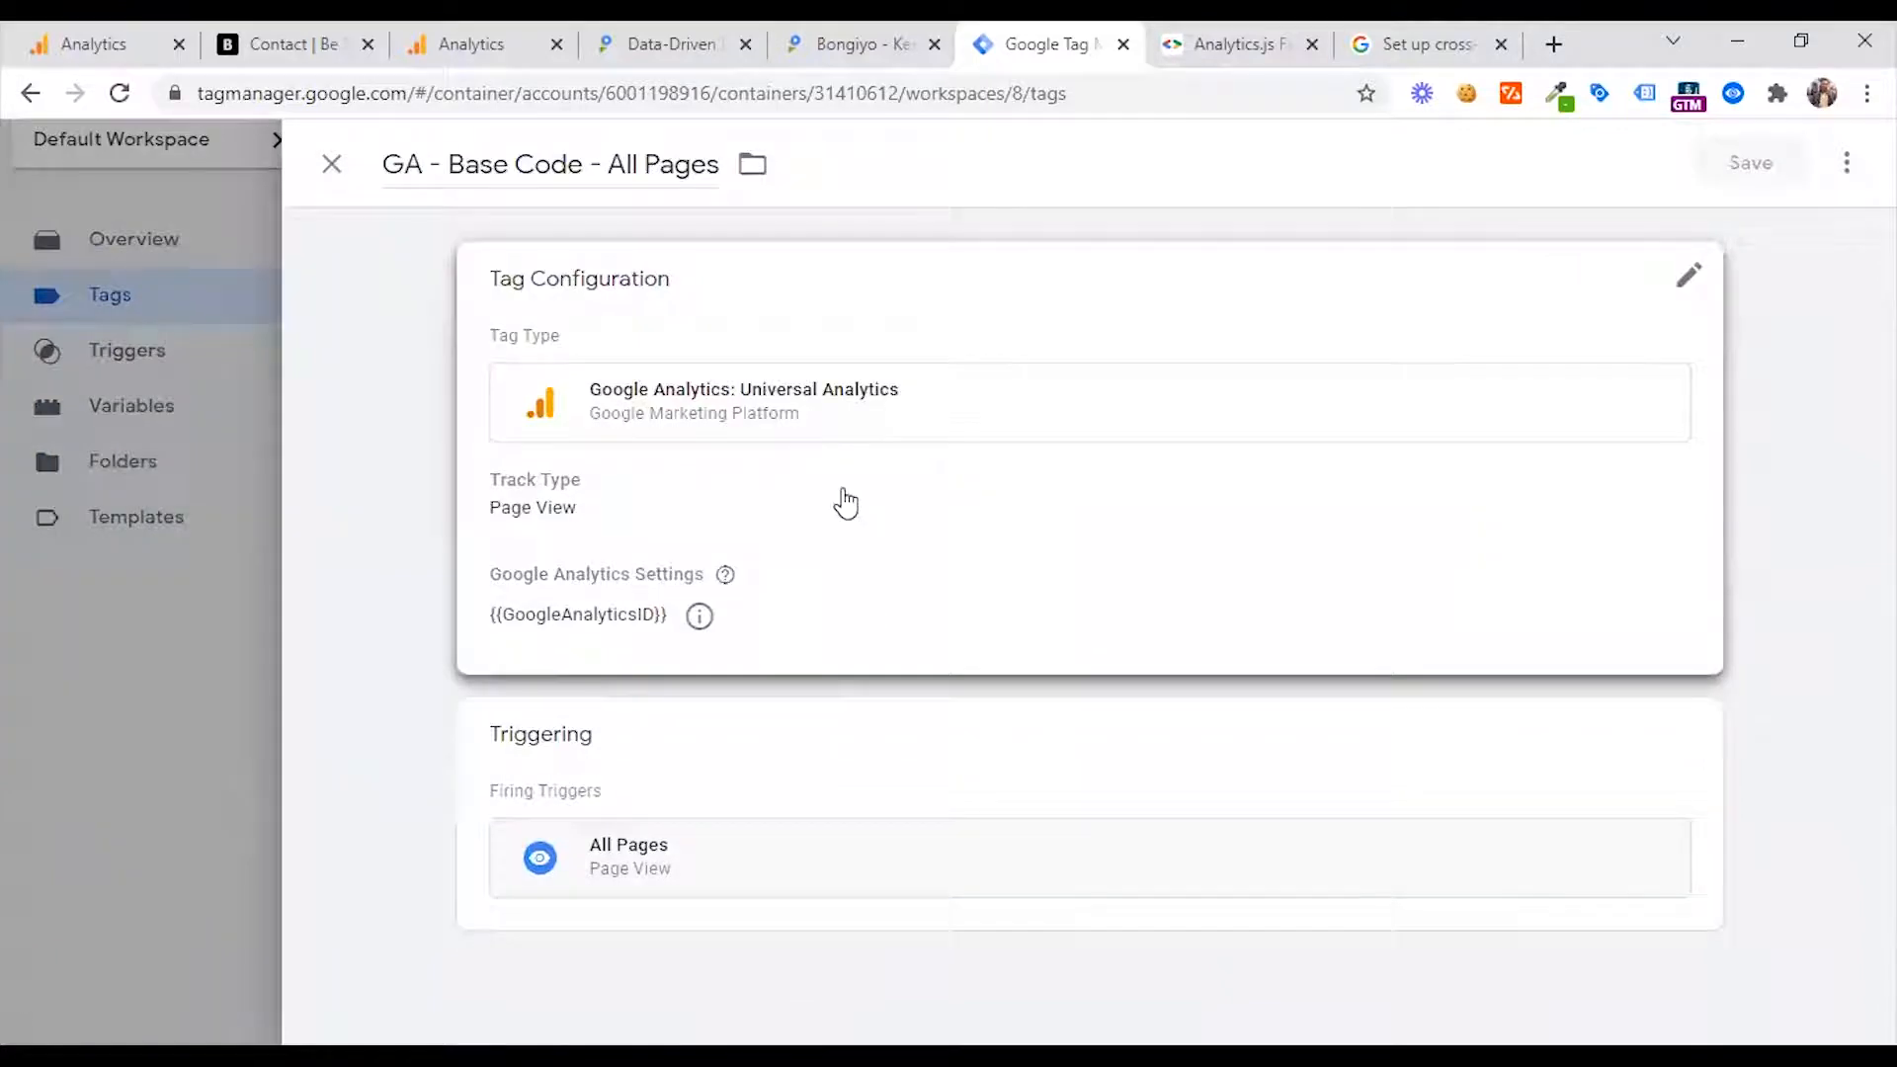
- Edit the tag configuration to enable overriding settings in this tag, and expand More Settings
click(846, 503)
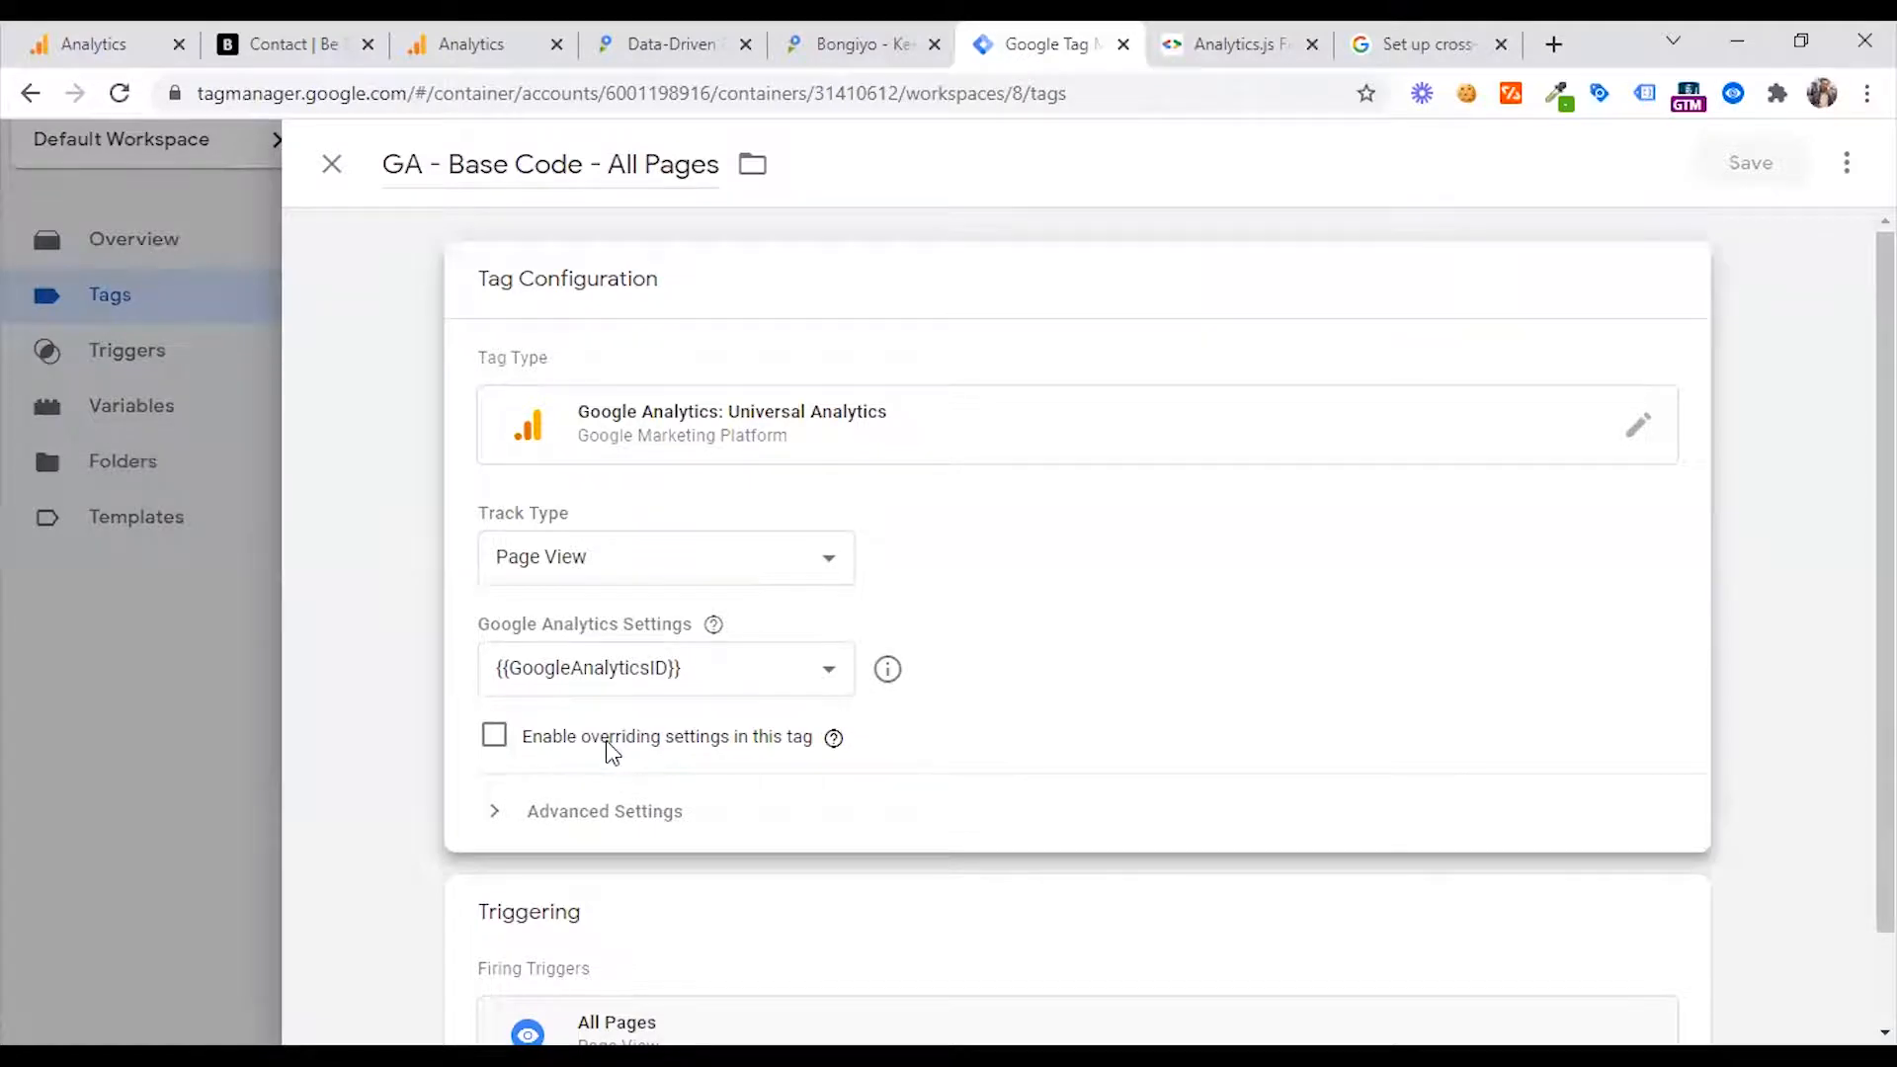
click(493, 736)
scroll(581, 672, down, 3)
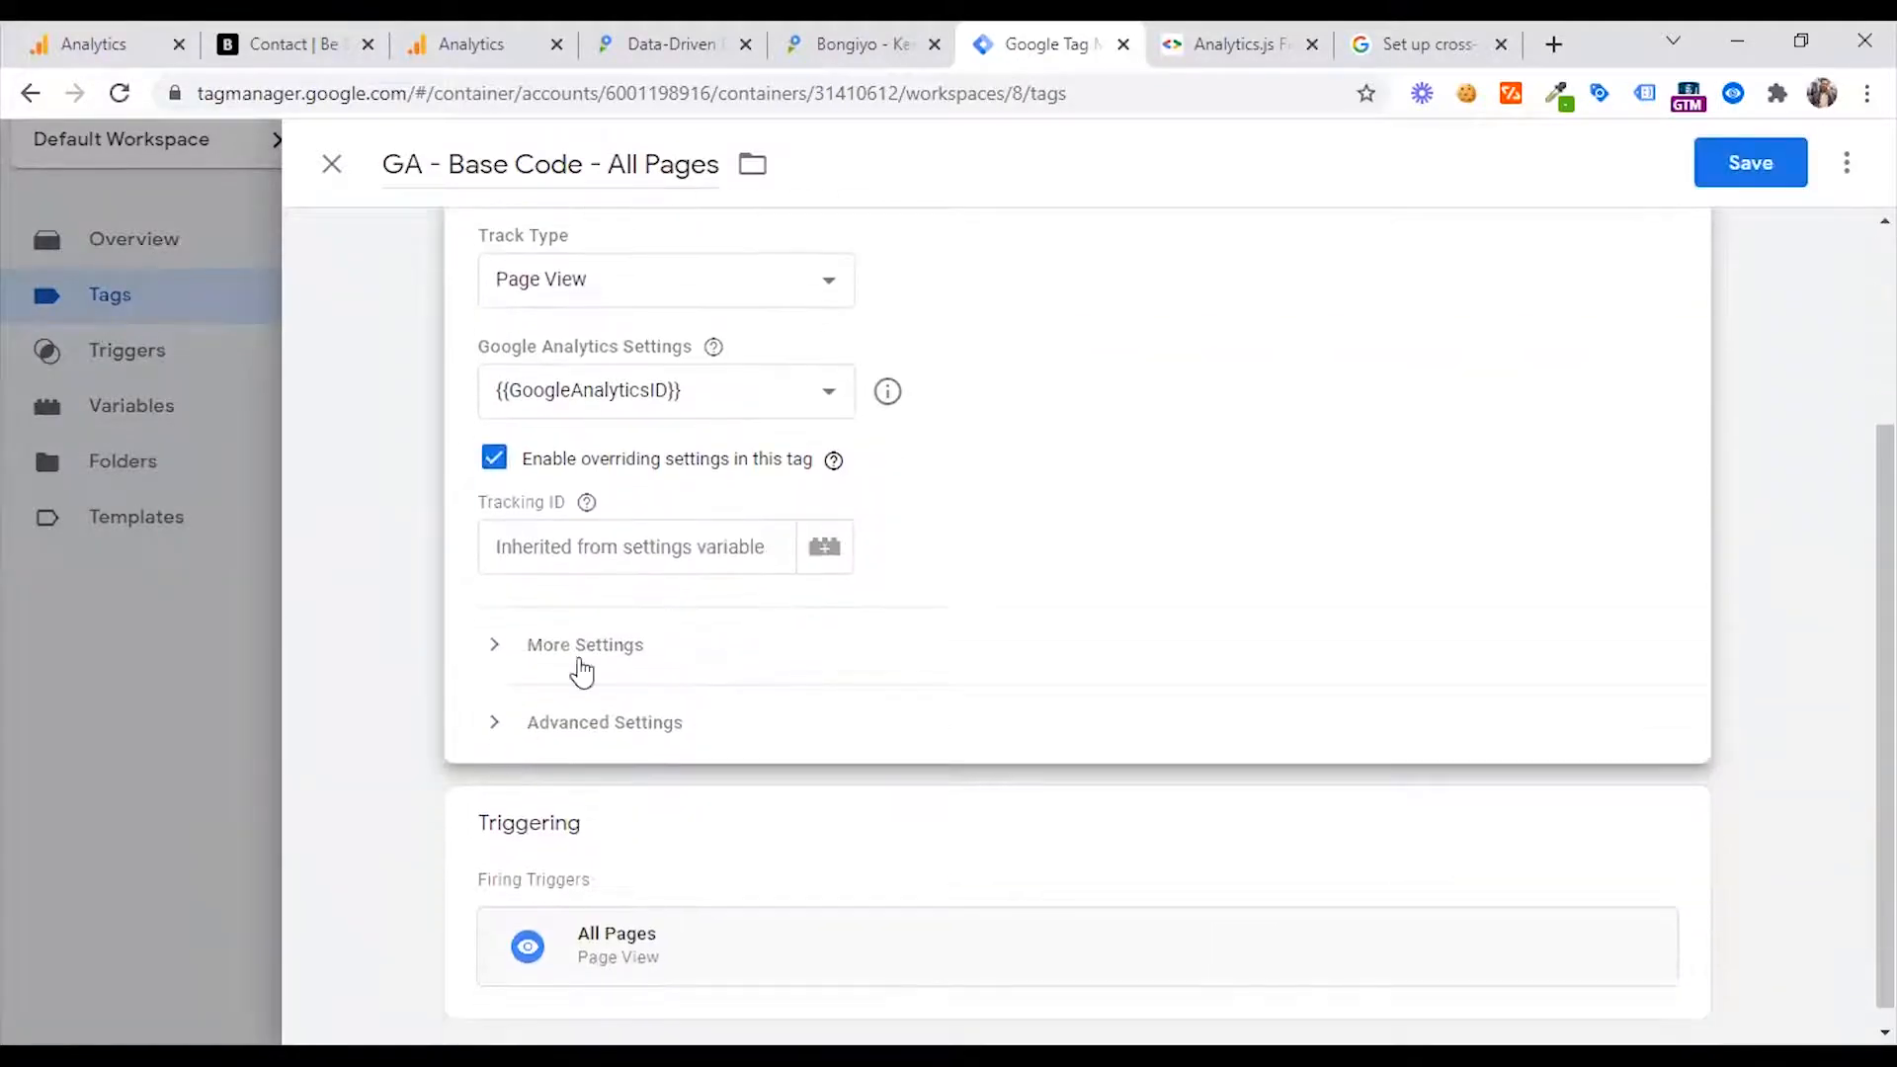
click(558, 657)
scroll(726, 680, down, 1)
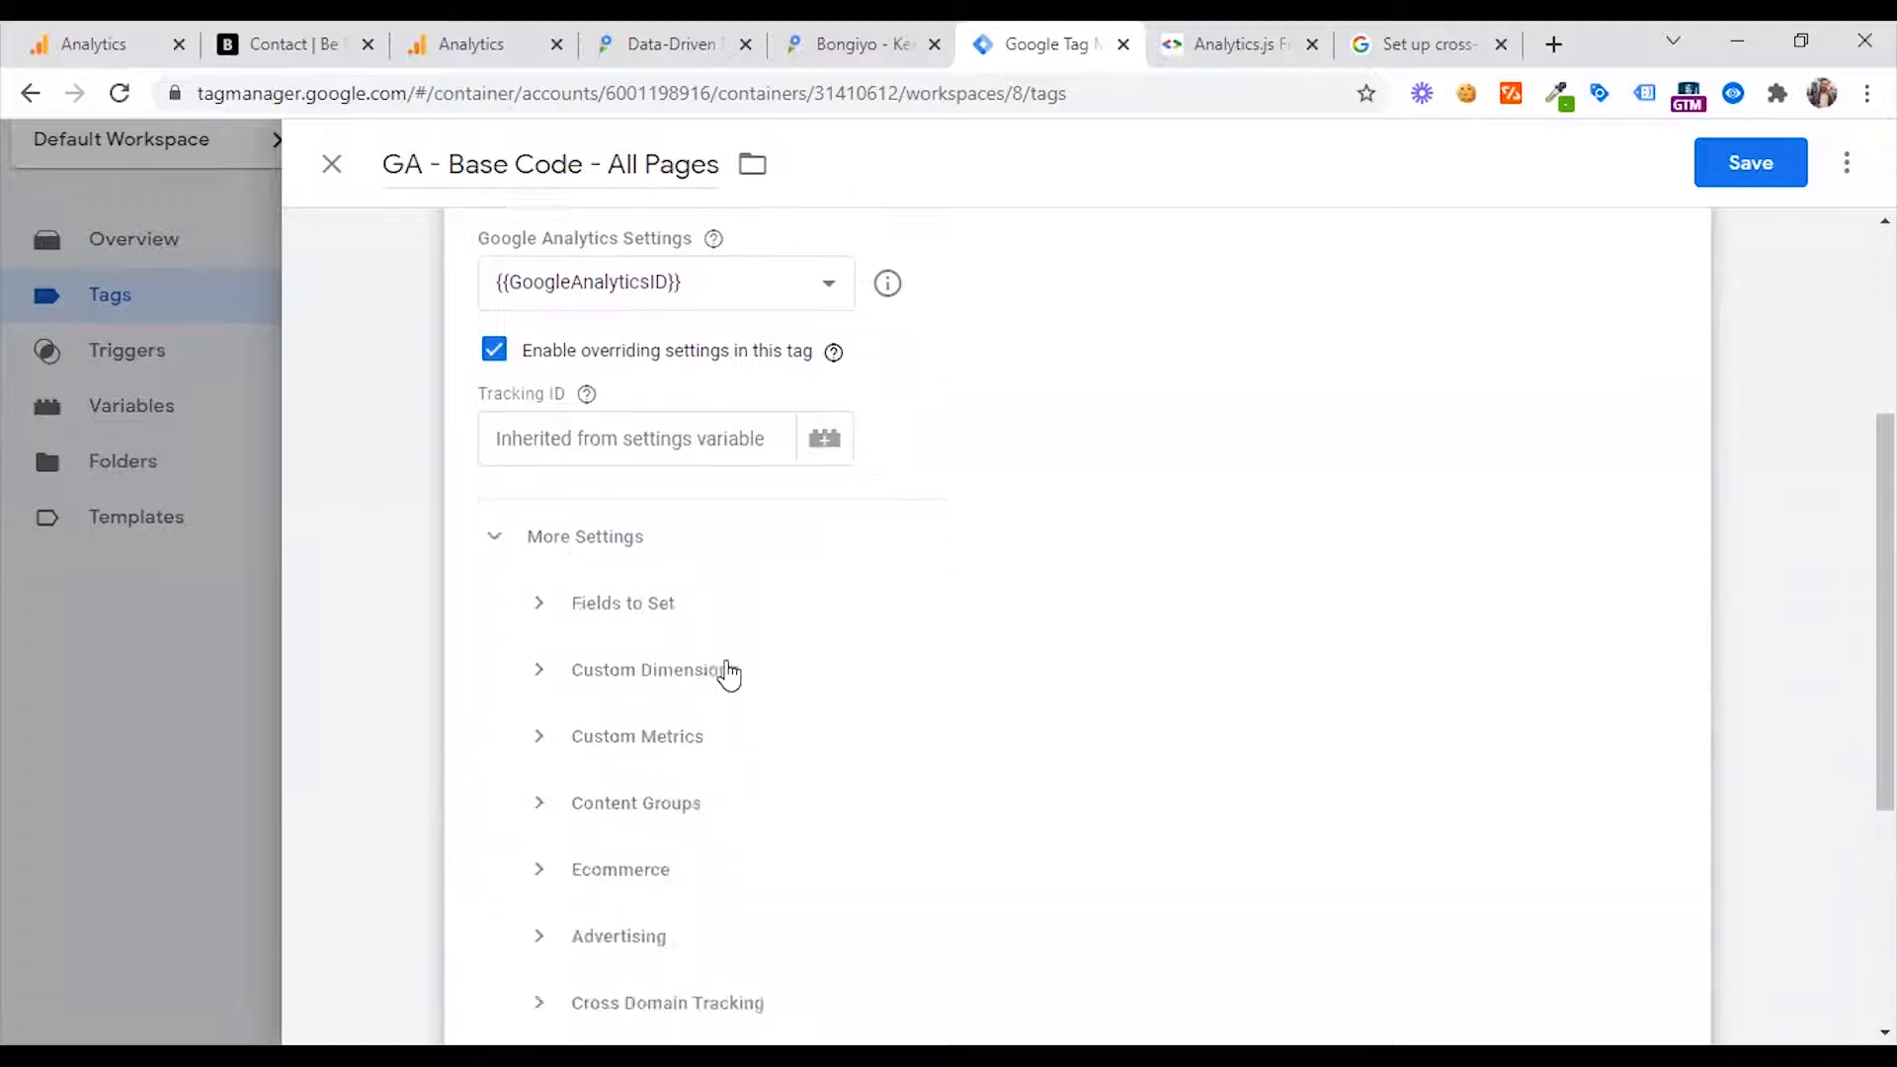
- Under Fields to Set in the GA - Base Code - All Pages tag, set the allowLinker field to true
scroll(728, 672, down, 2)
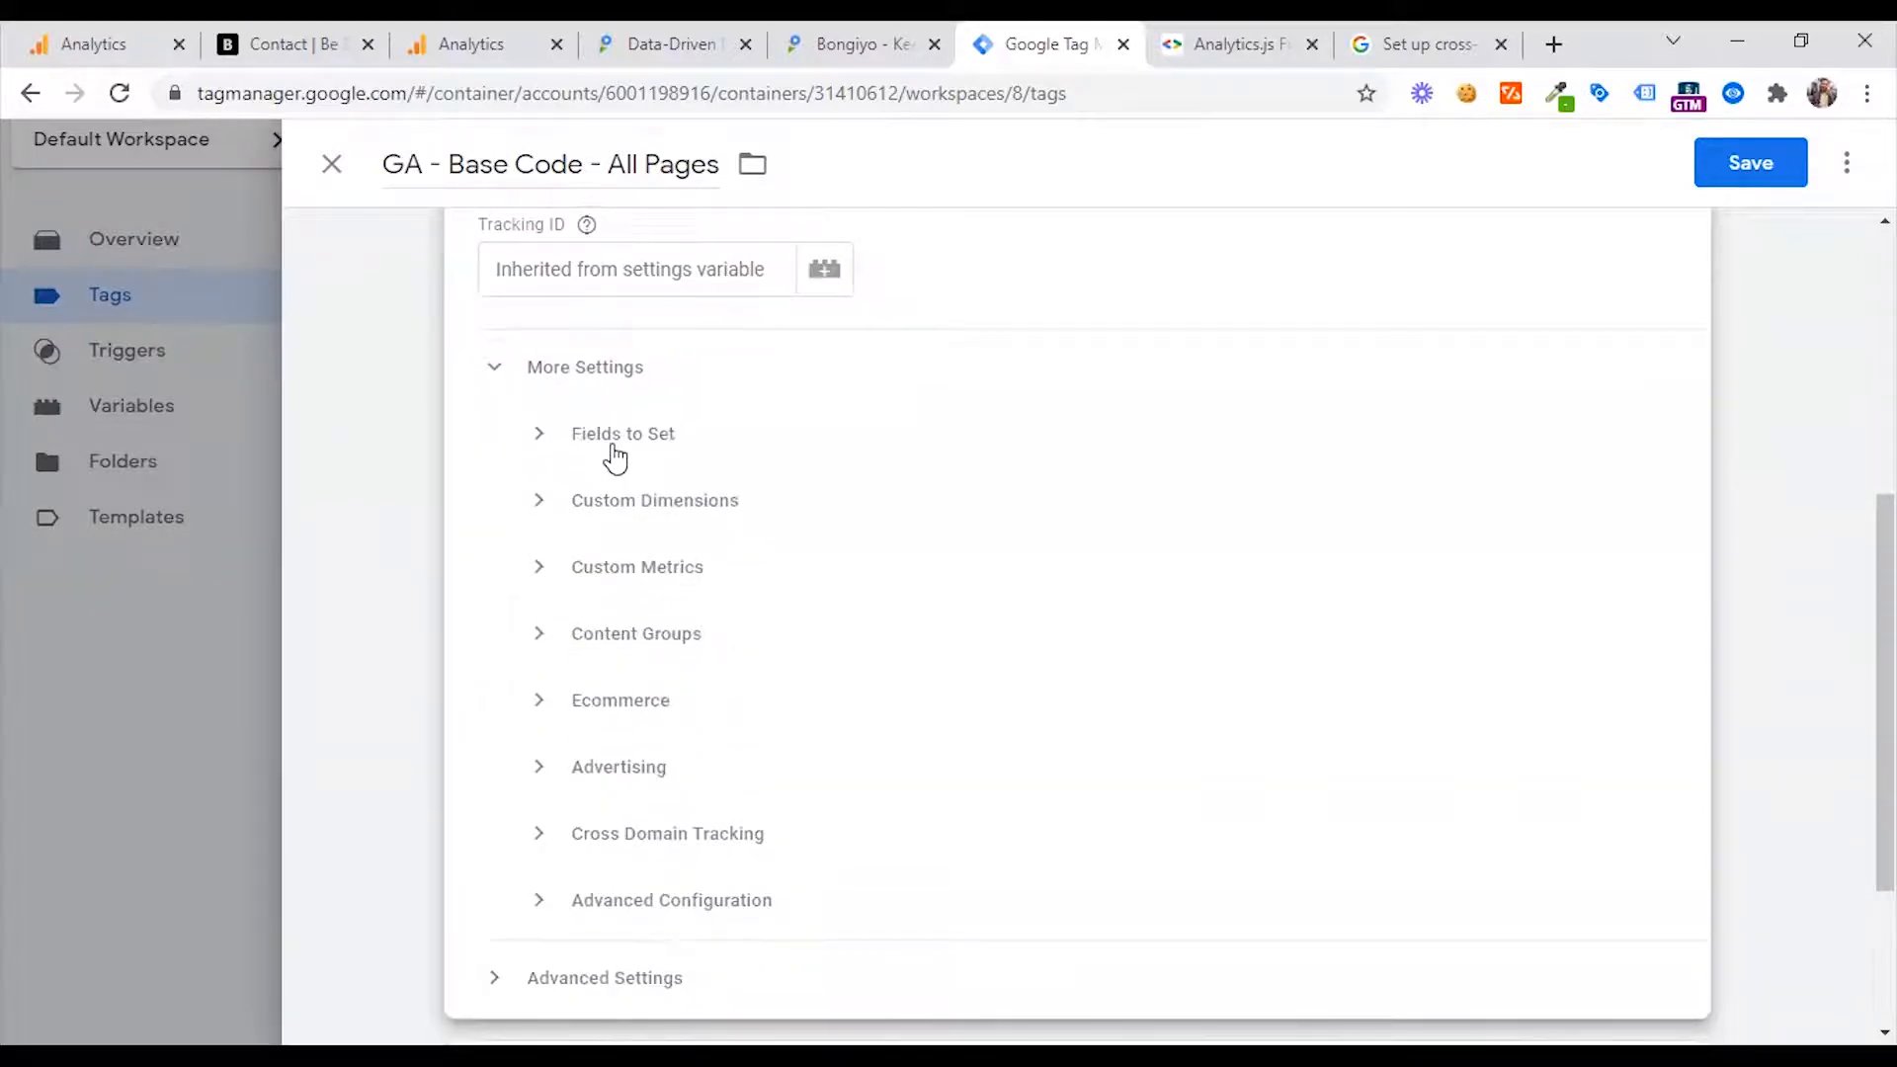
click(613, 447)
click(647, 523)
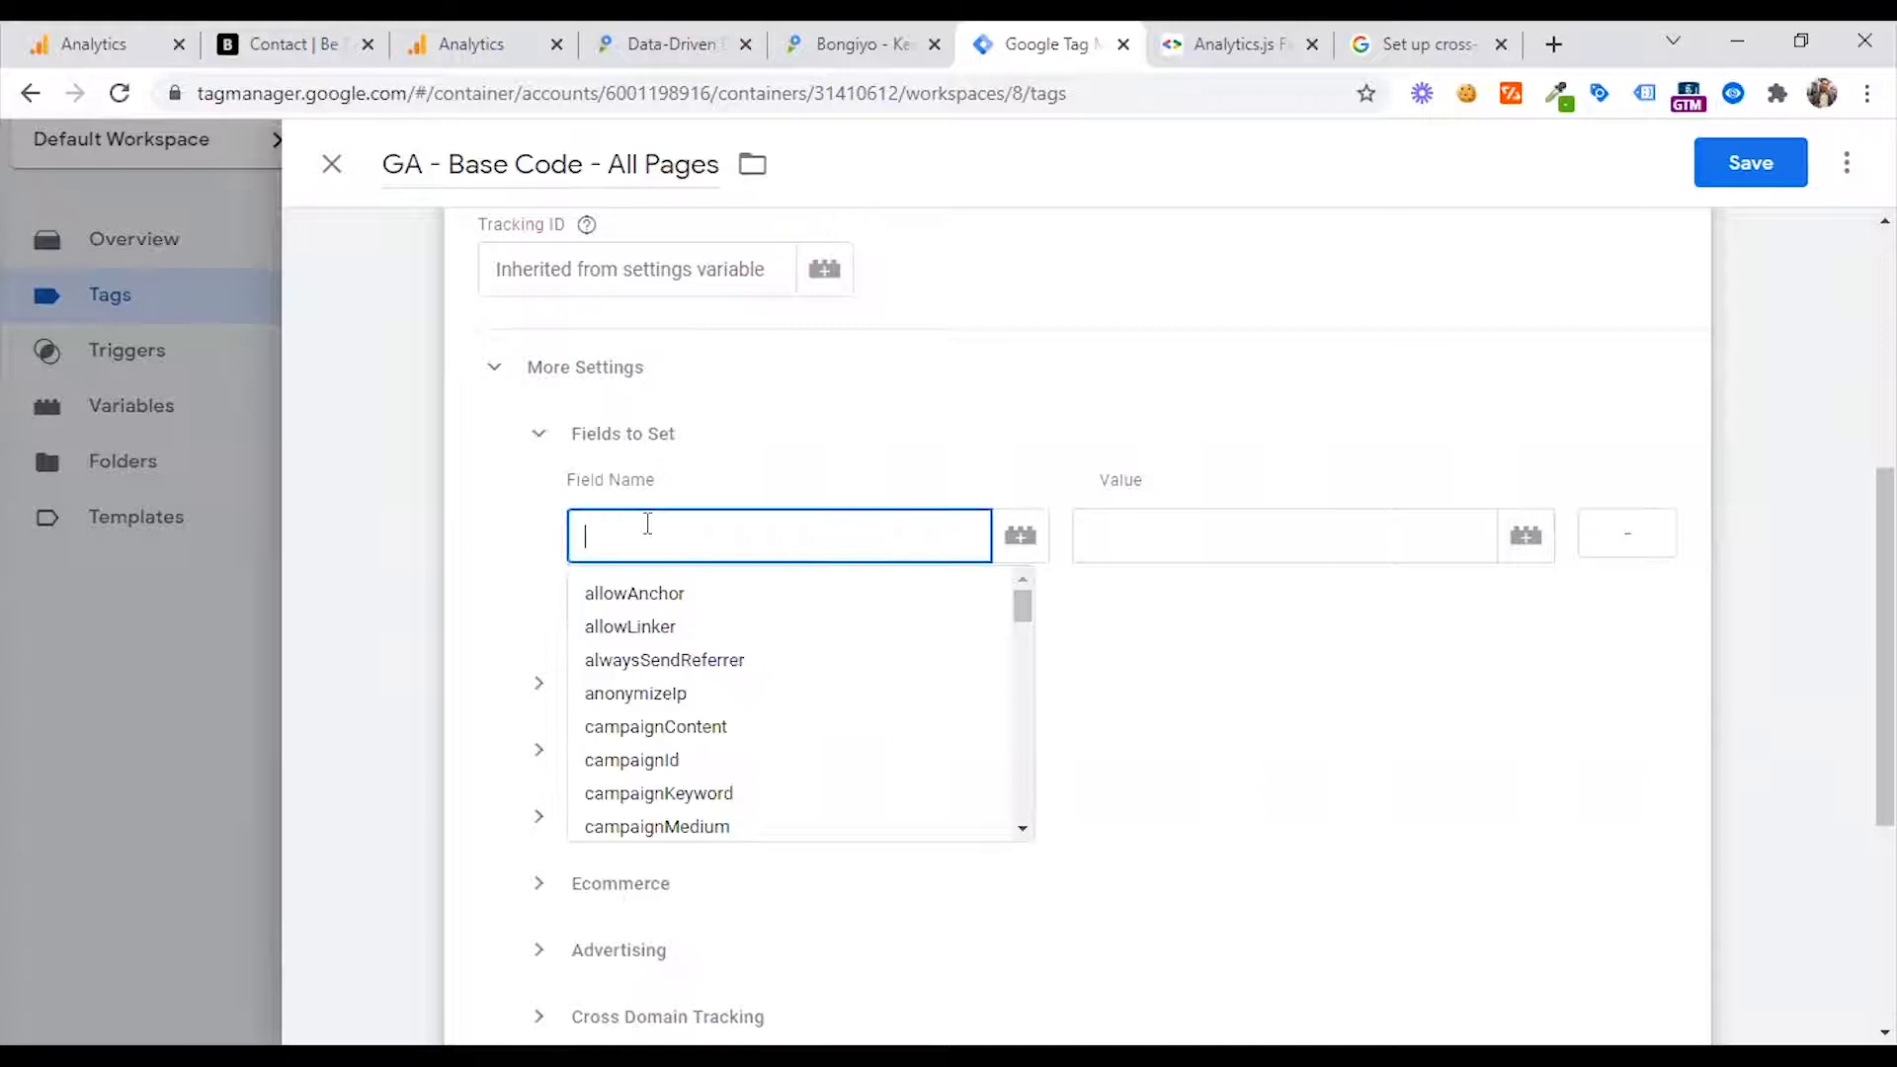
text(al)
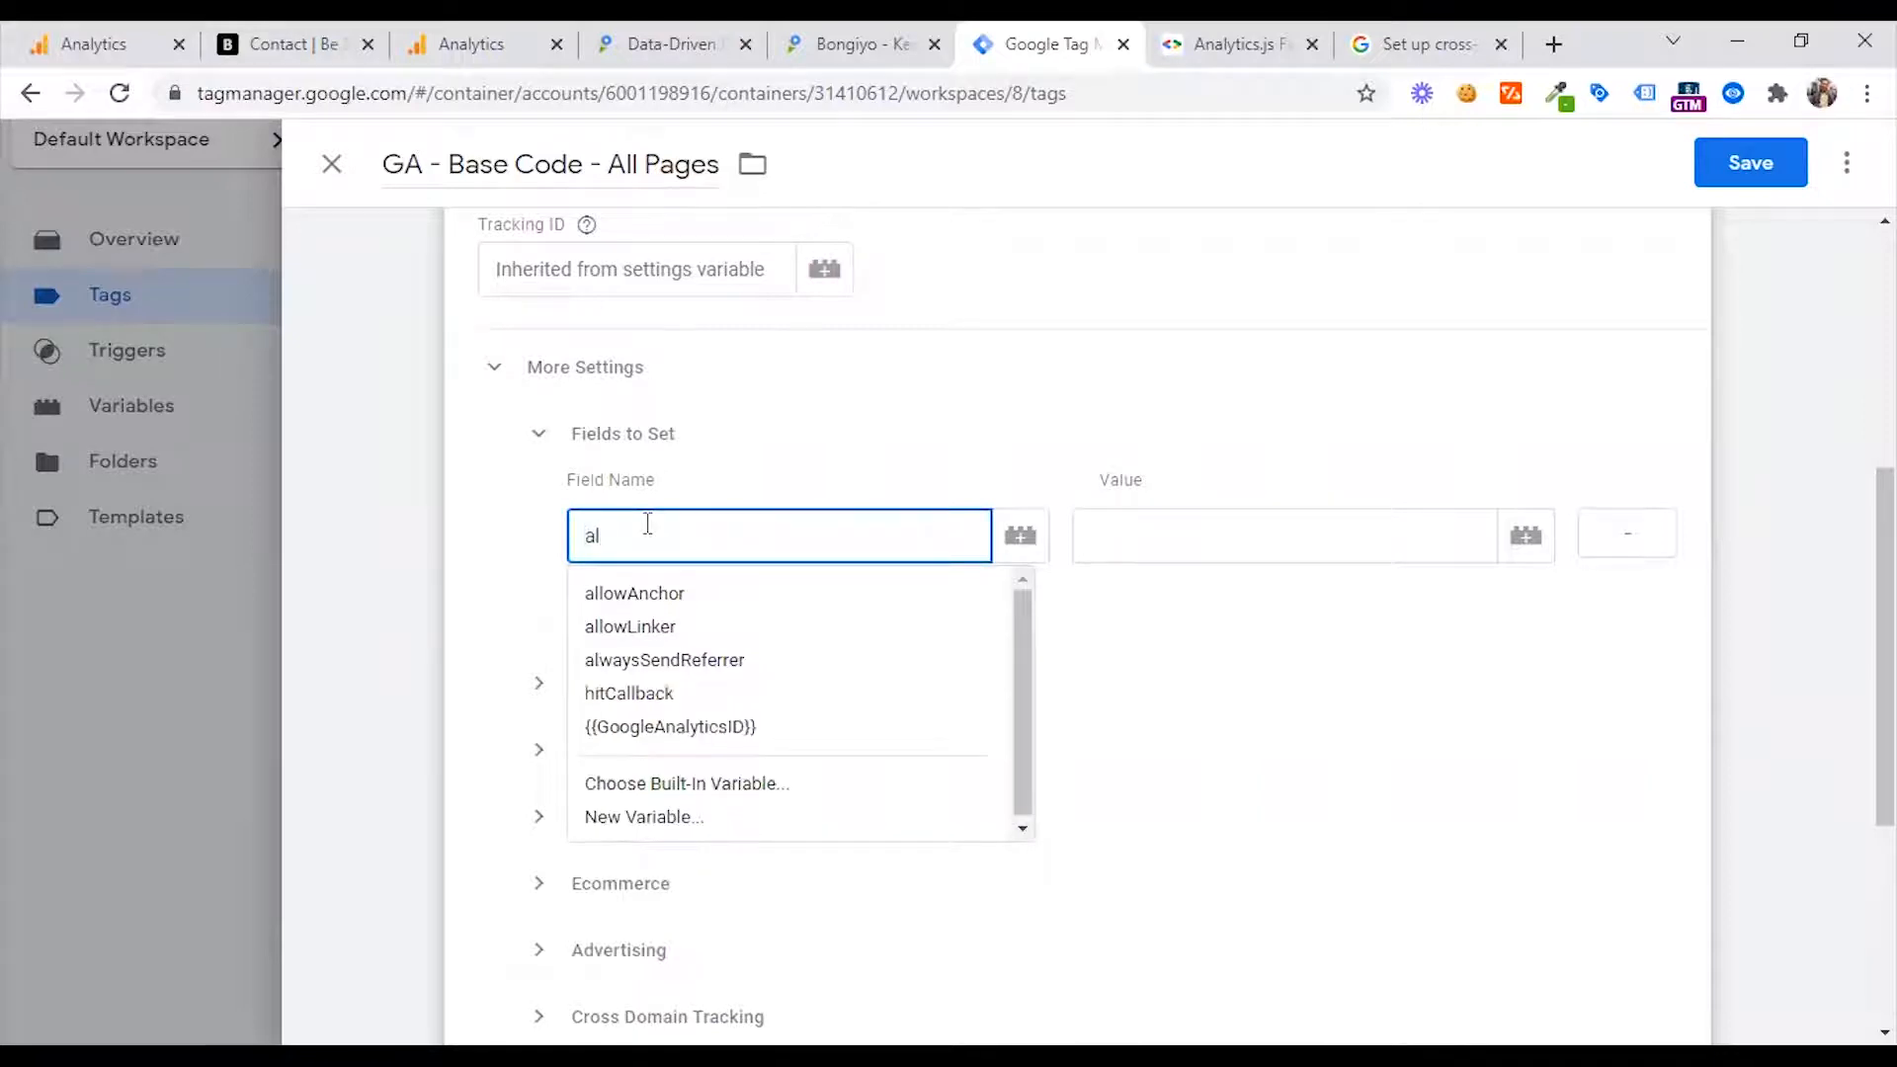
click(670, 634)
click(1176, 524)
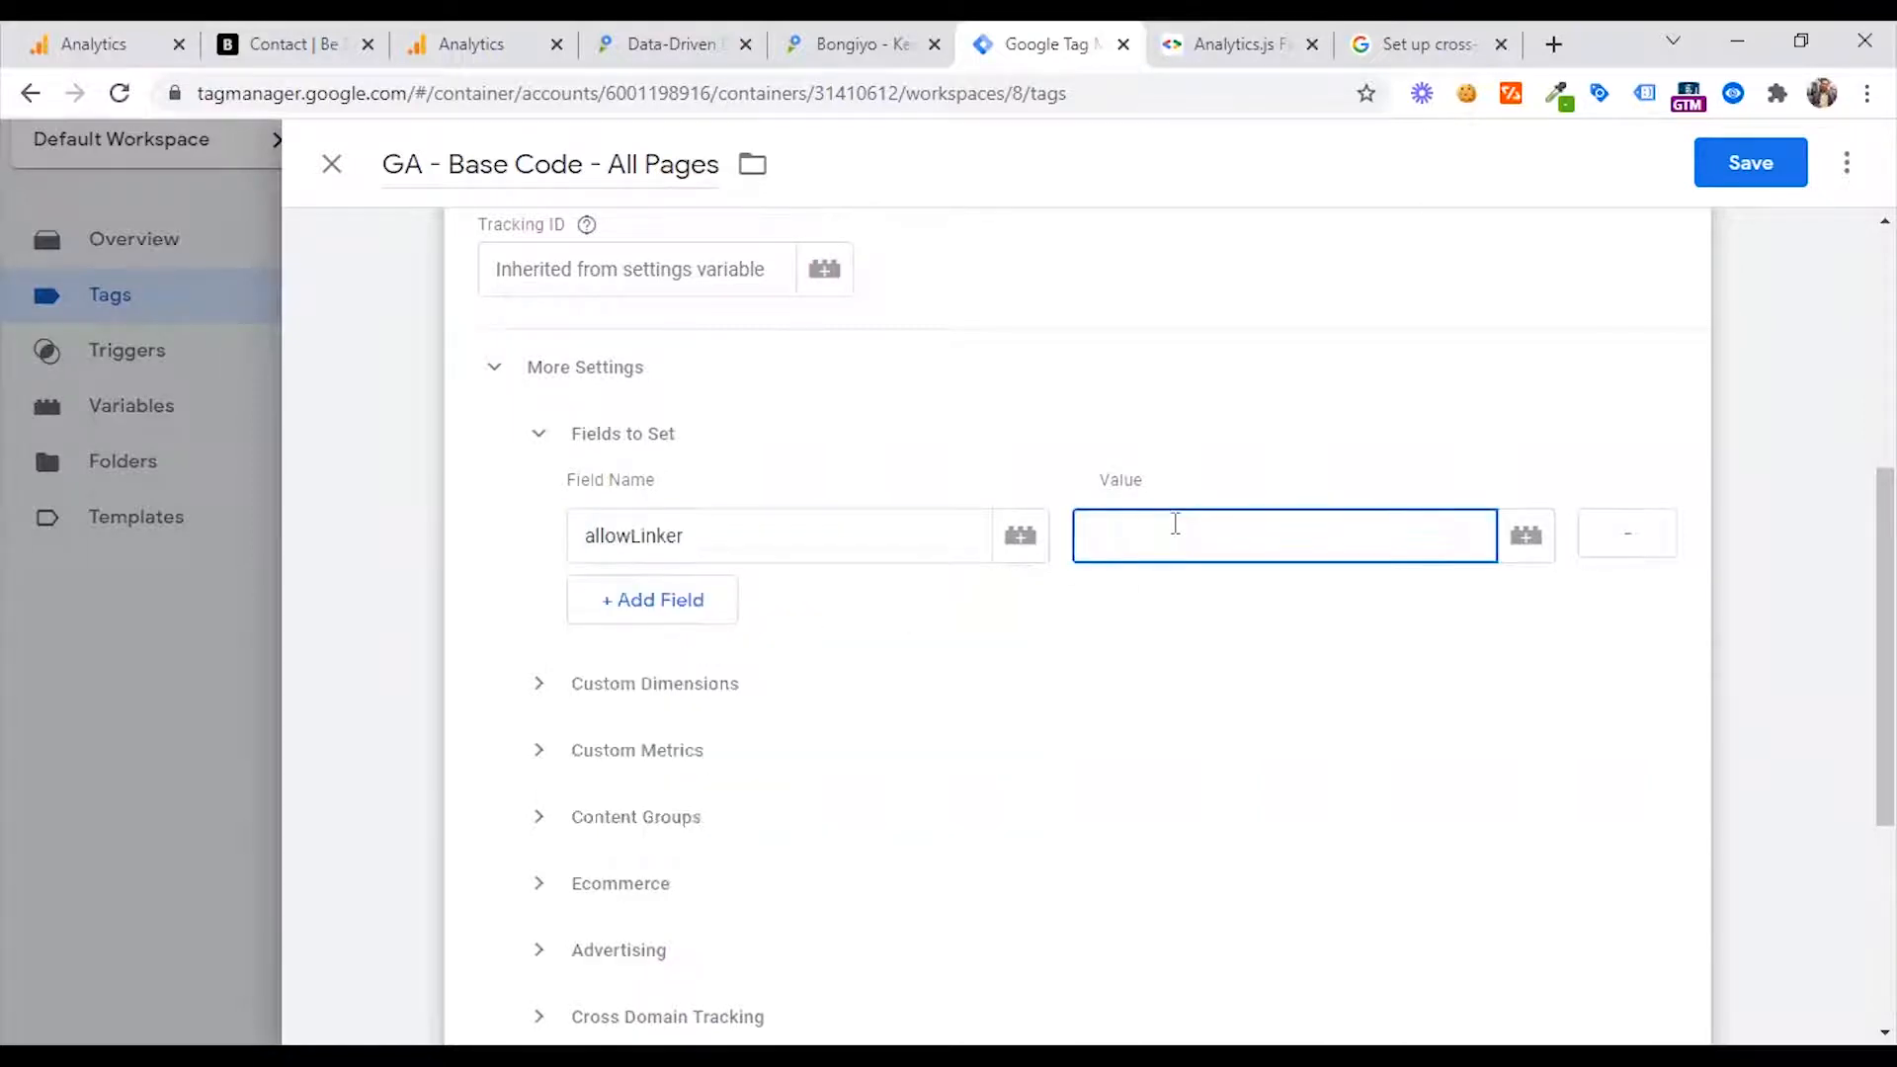
text(true)
scroll(792, 536, up, 4)
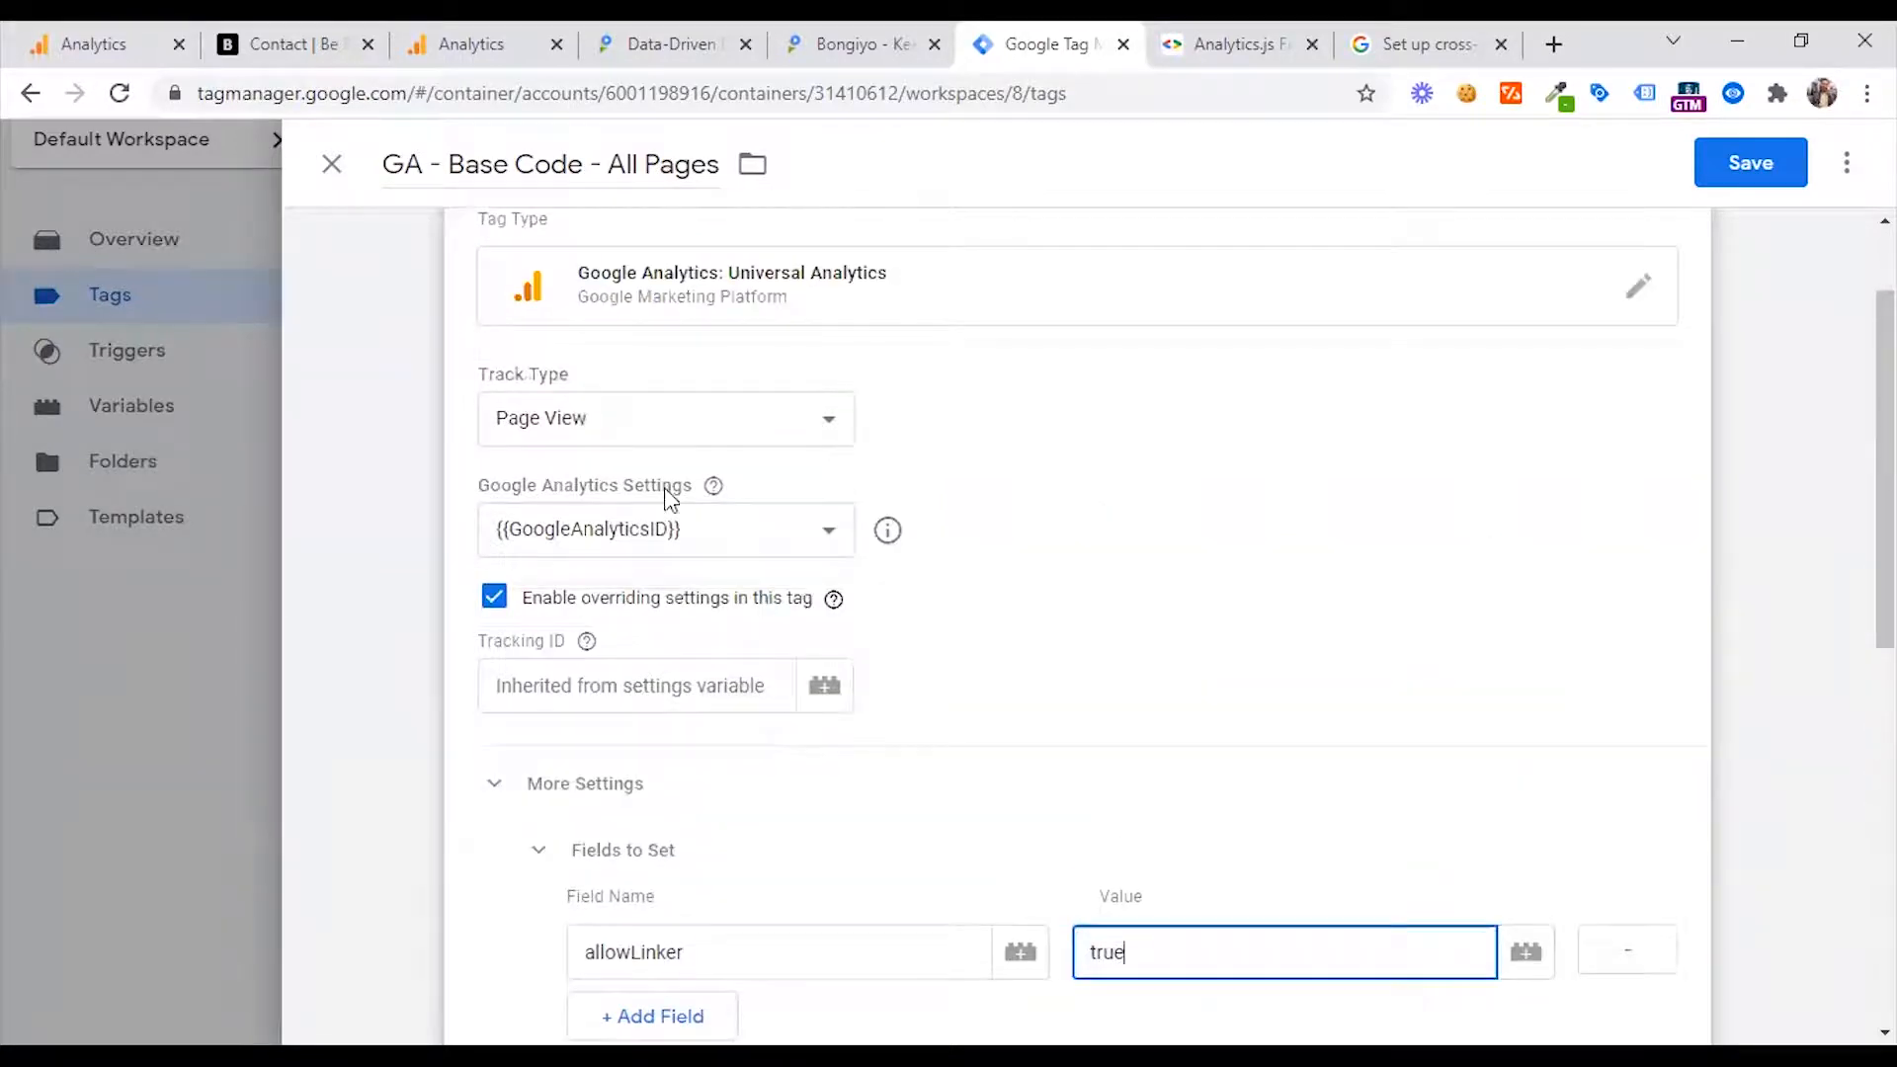
- Add a second field to set, named cookieDomain, with the value auto
scroll(808, 711, down, 3)
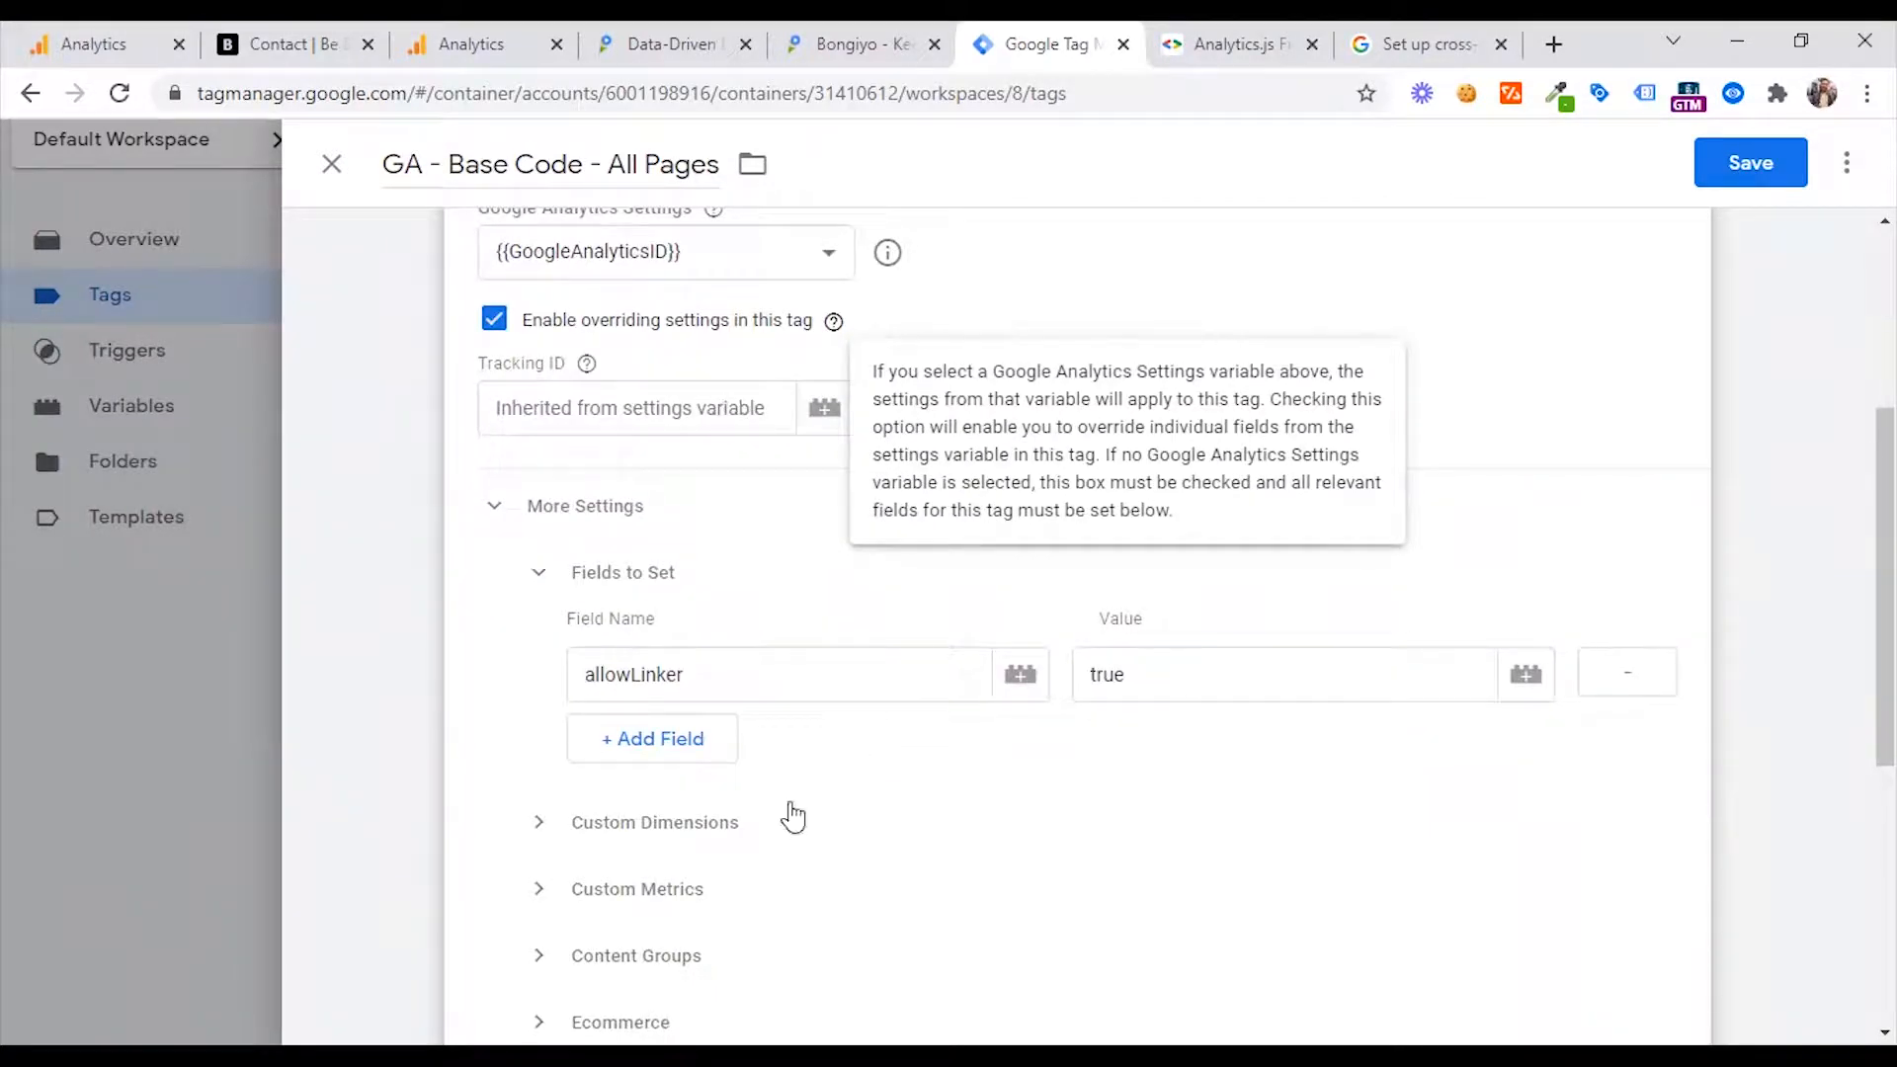
click(682, 745)
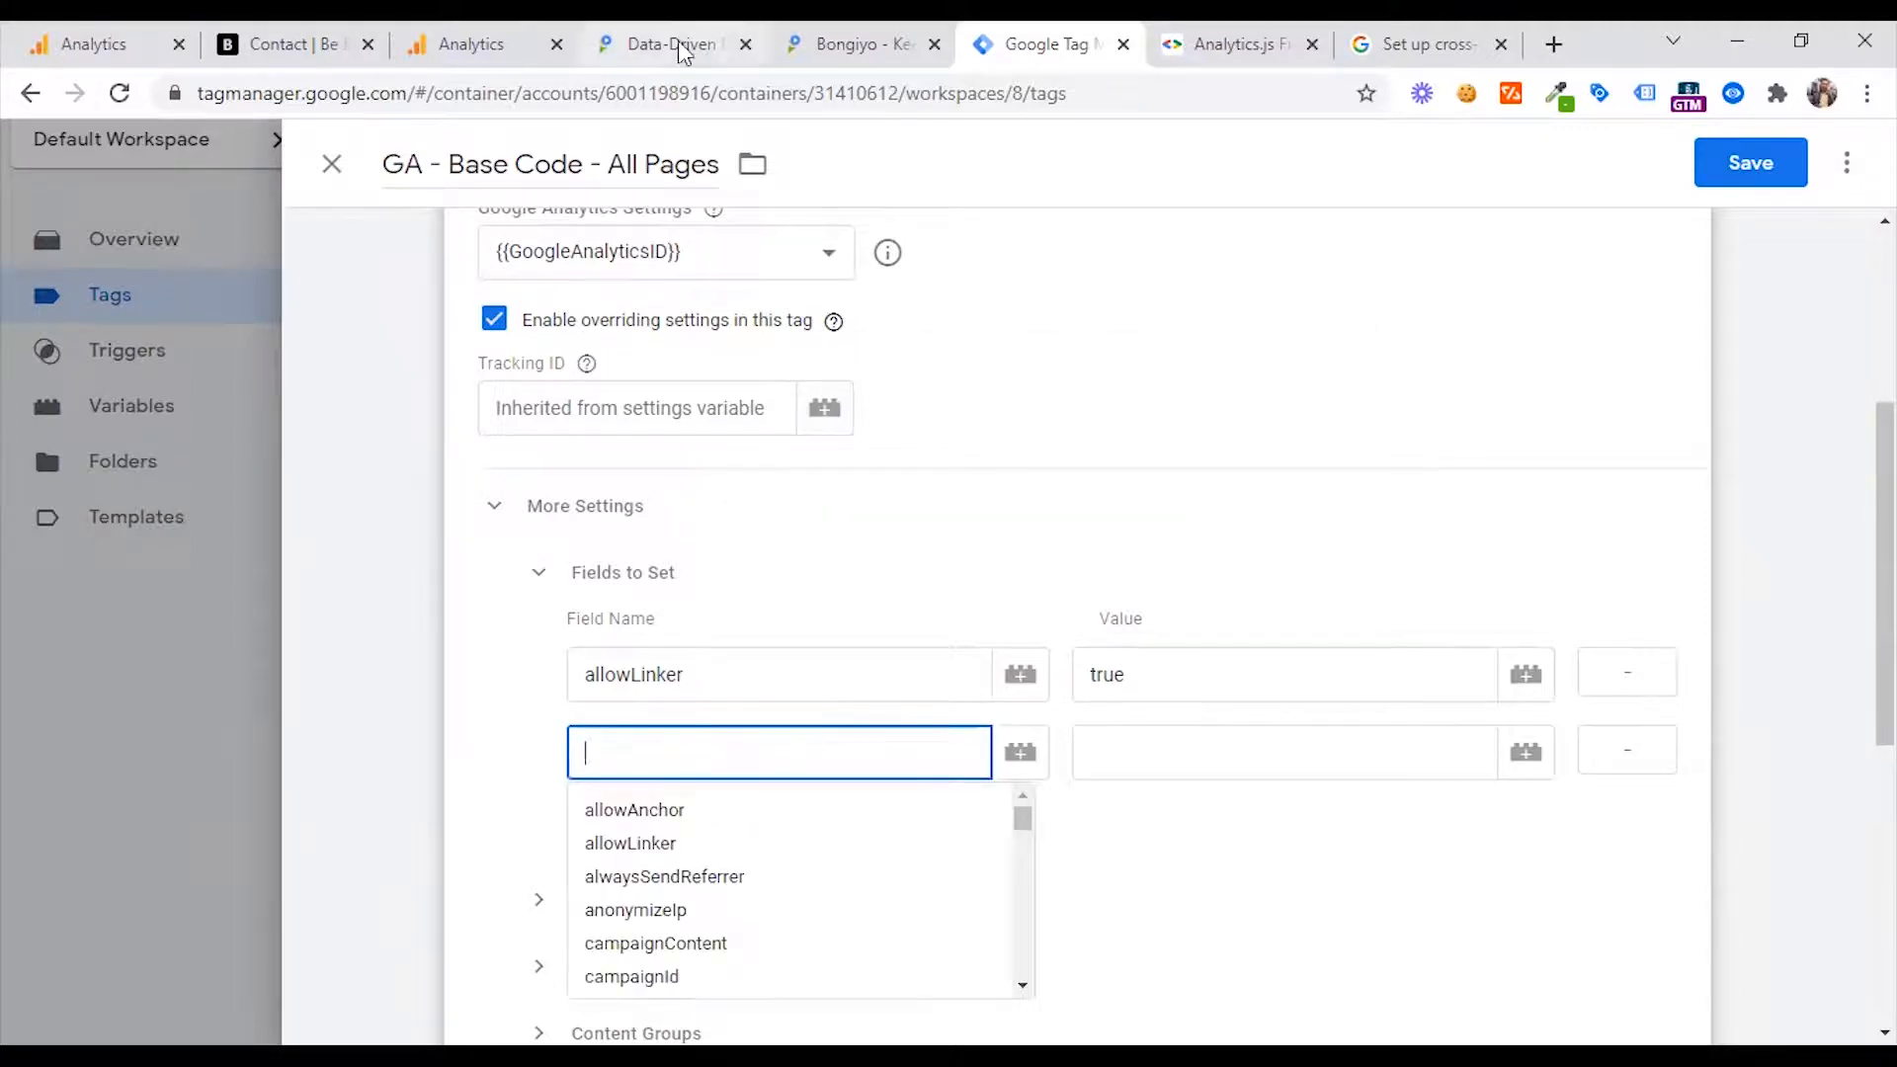
click(784, 715)
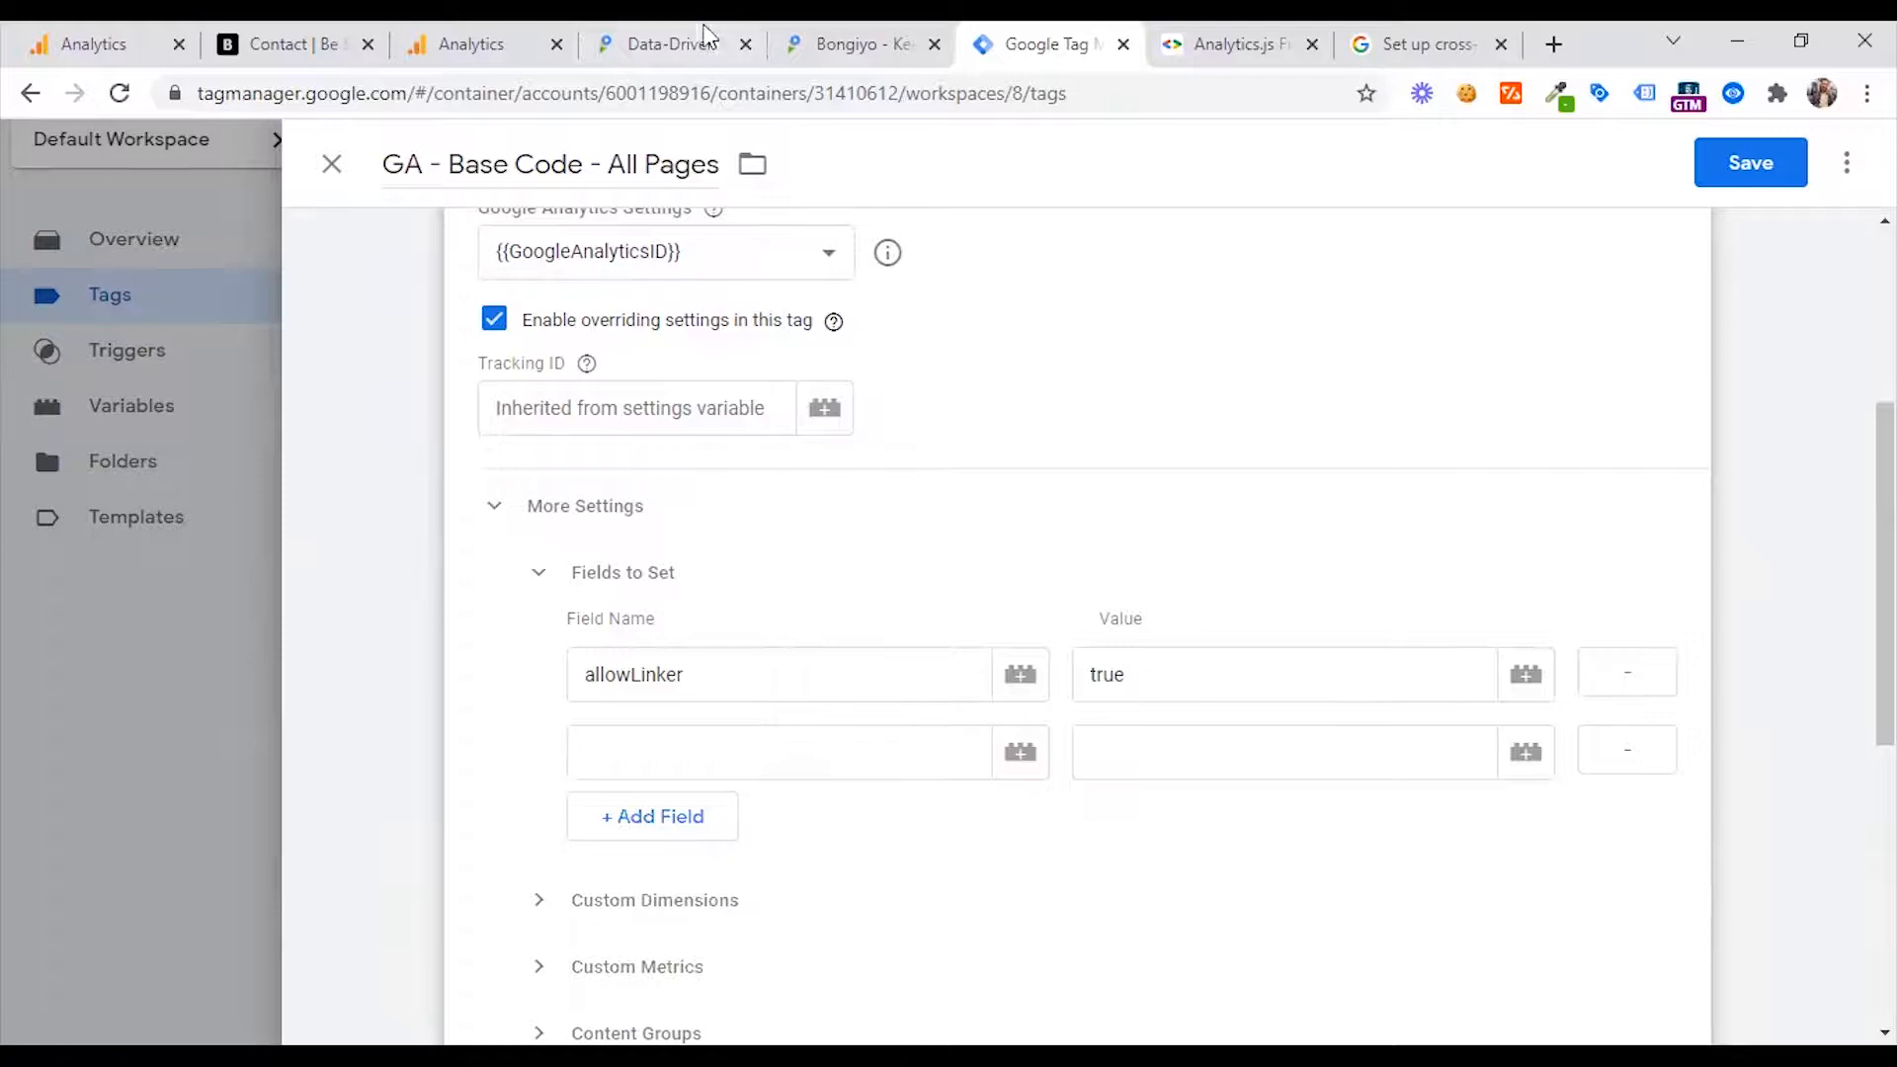
click(722, 756)
text(co)
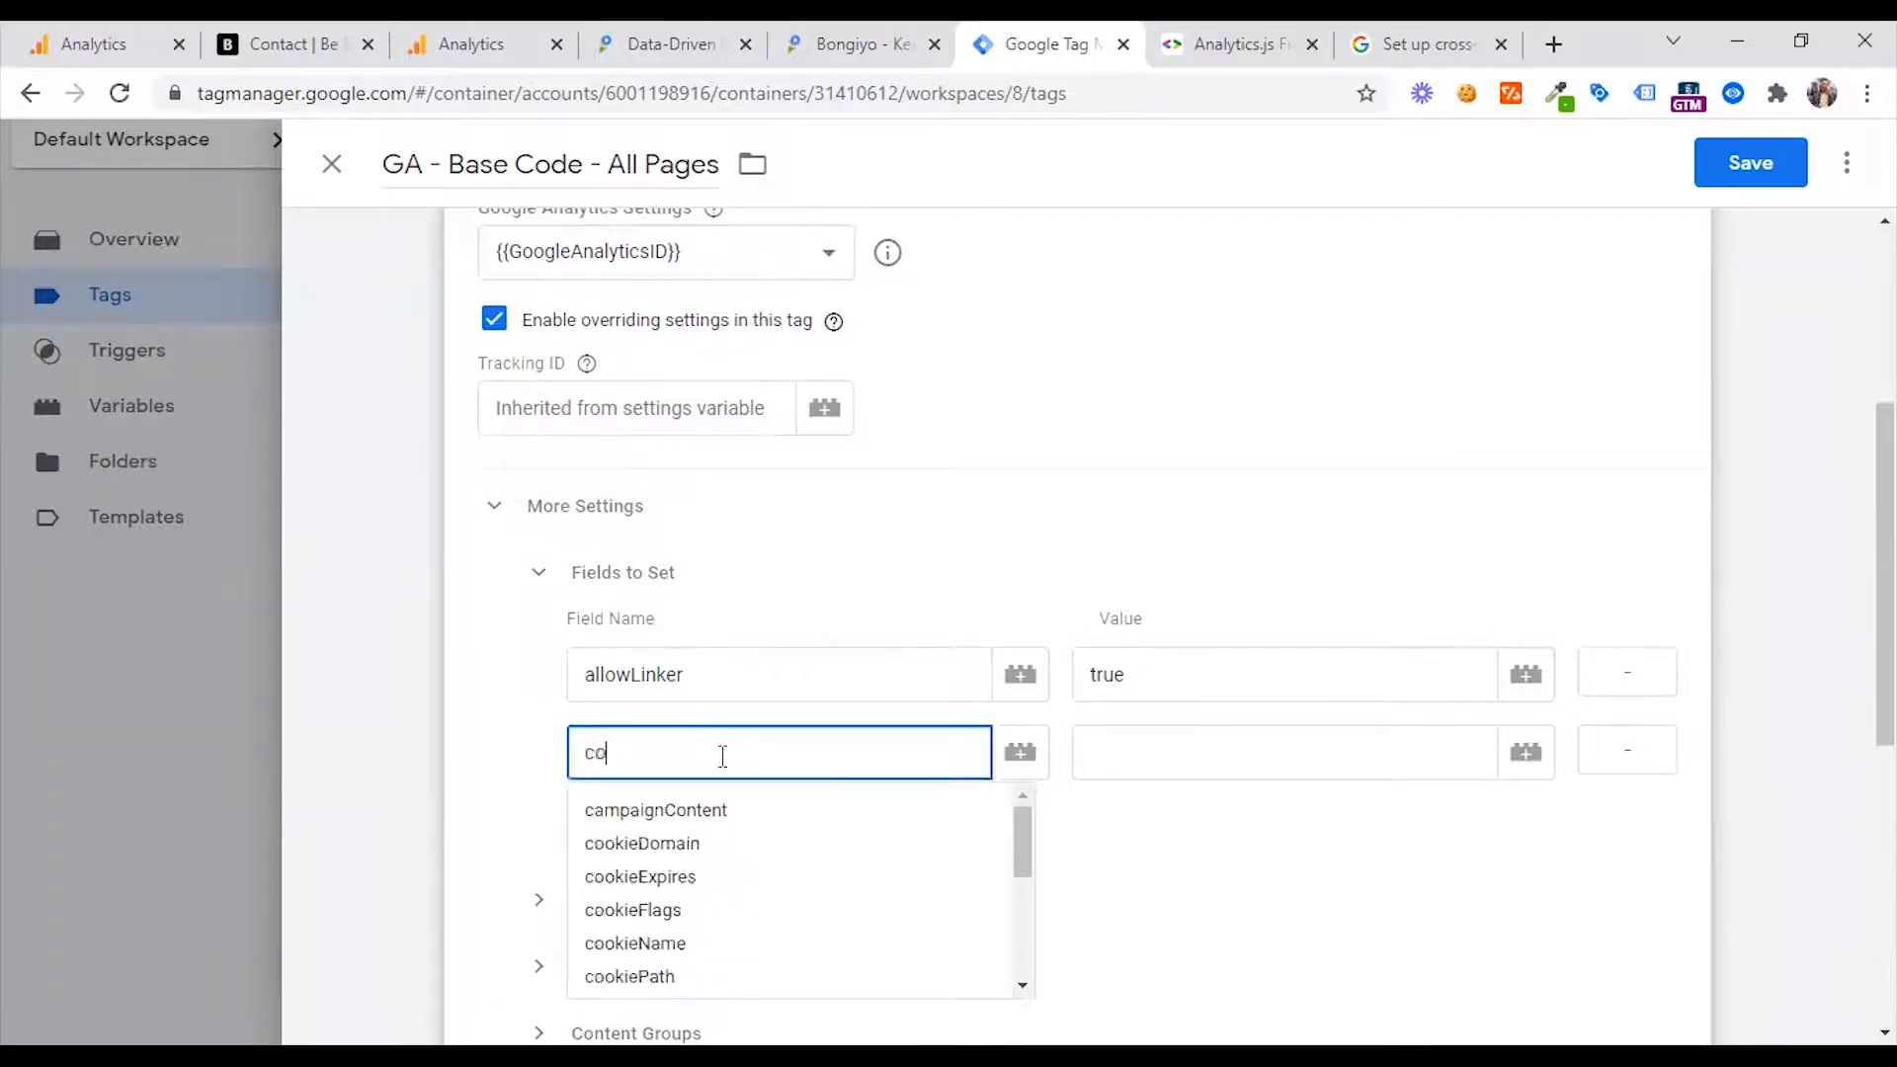
click(703, 845)
click(1128, 747)
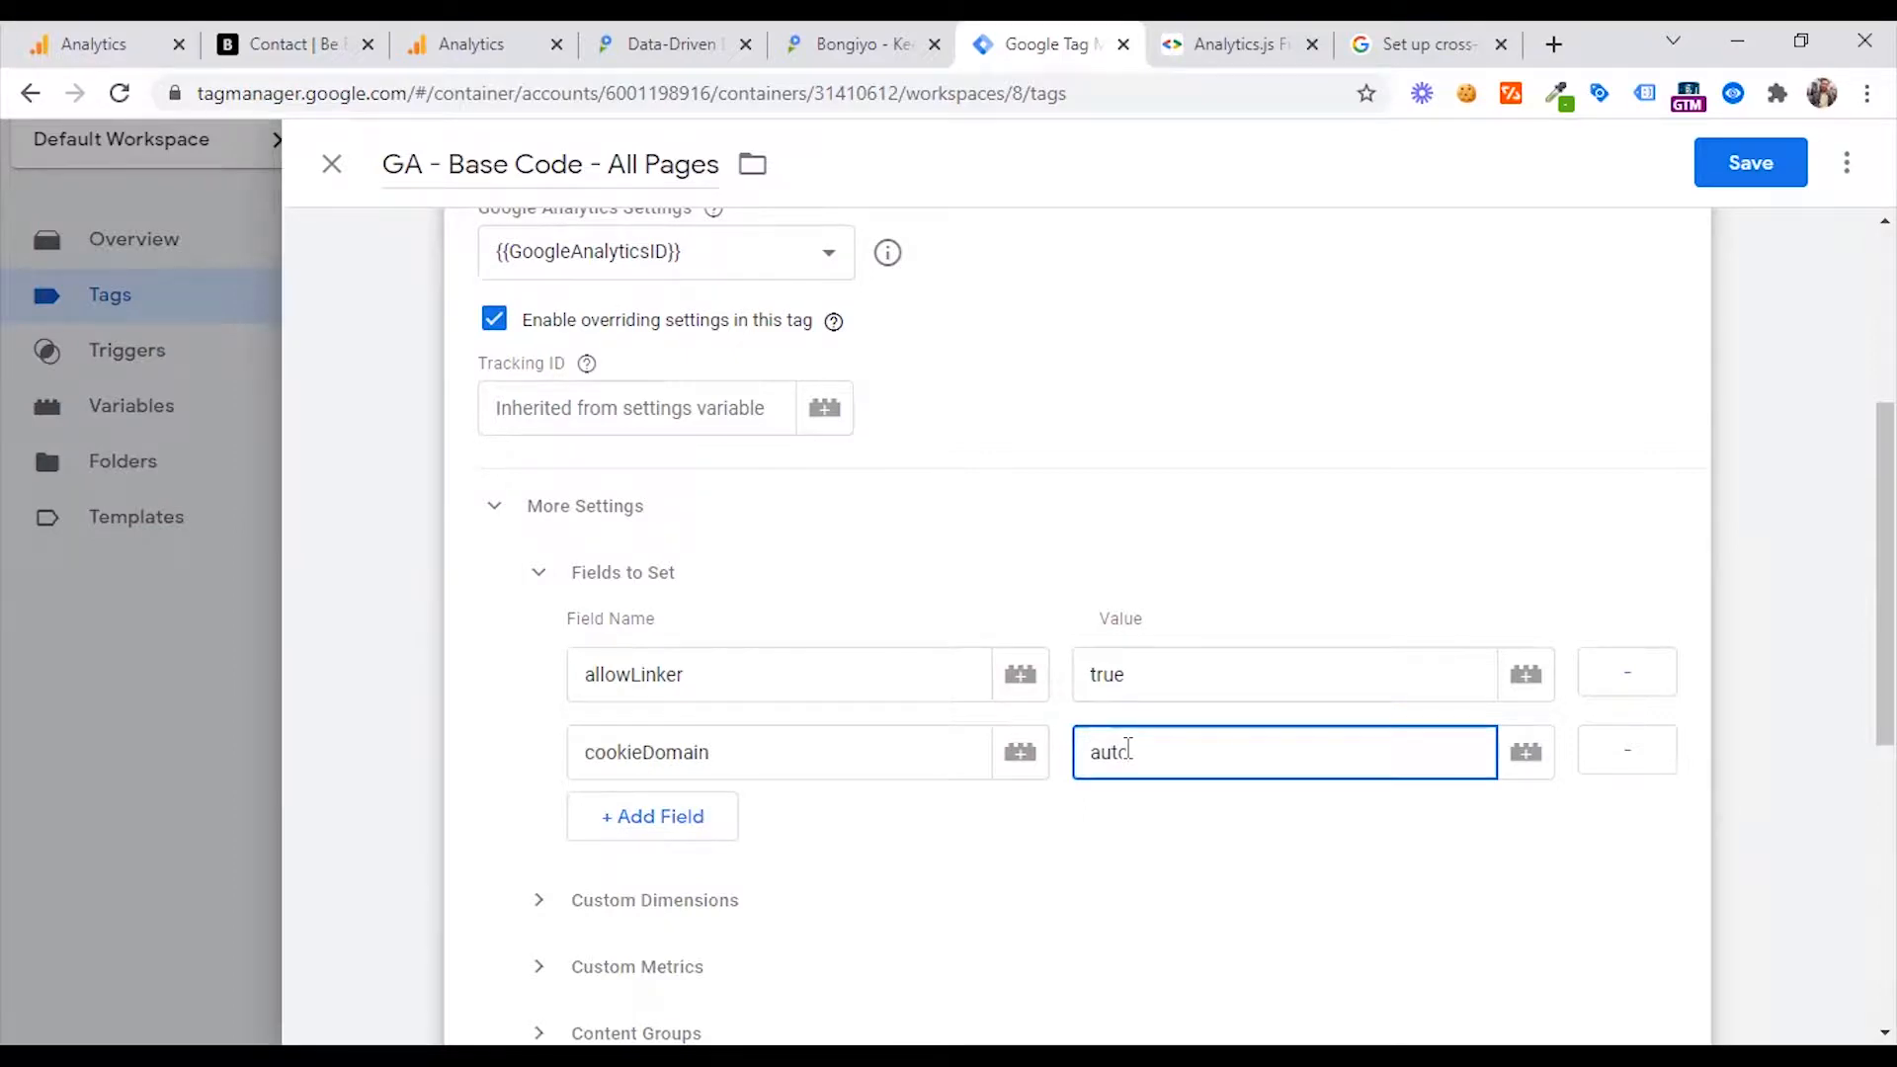
text(auto)
- In the tag's Cross Domain Tracking settings, set Auto Link Domains to bongiyo.com,bongiyo.xyz and Decorate Forms to True
scroll(863, 813, down, 4)
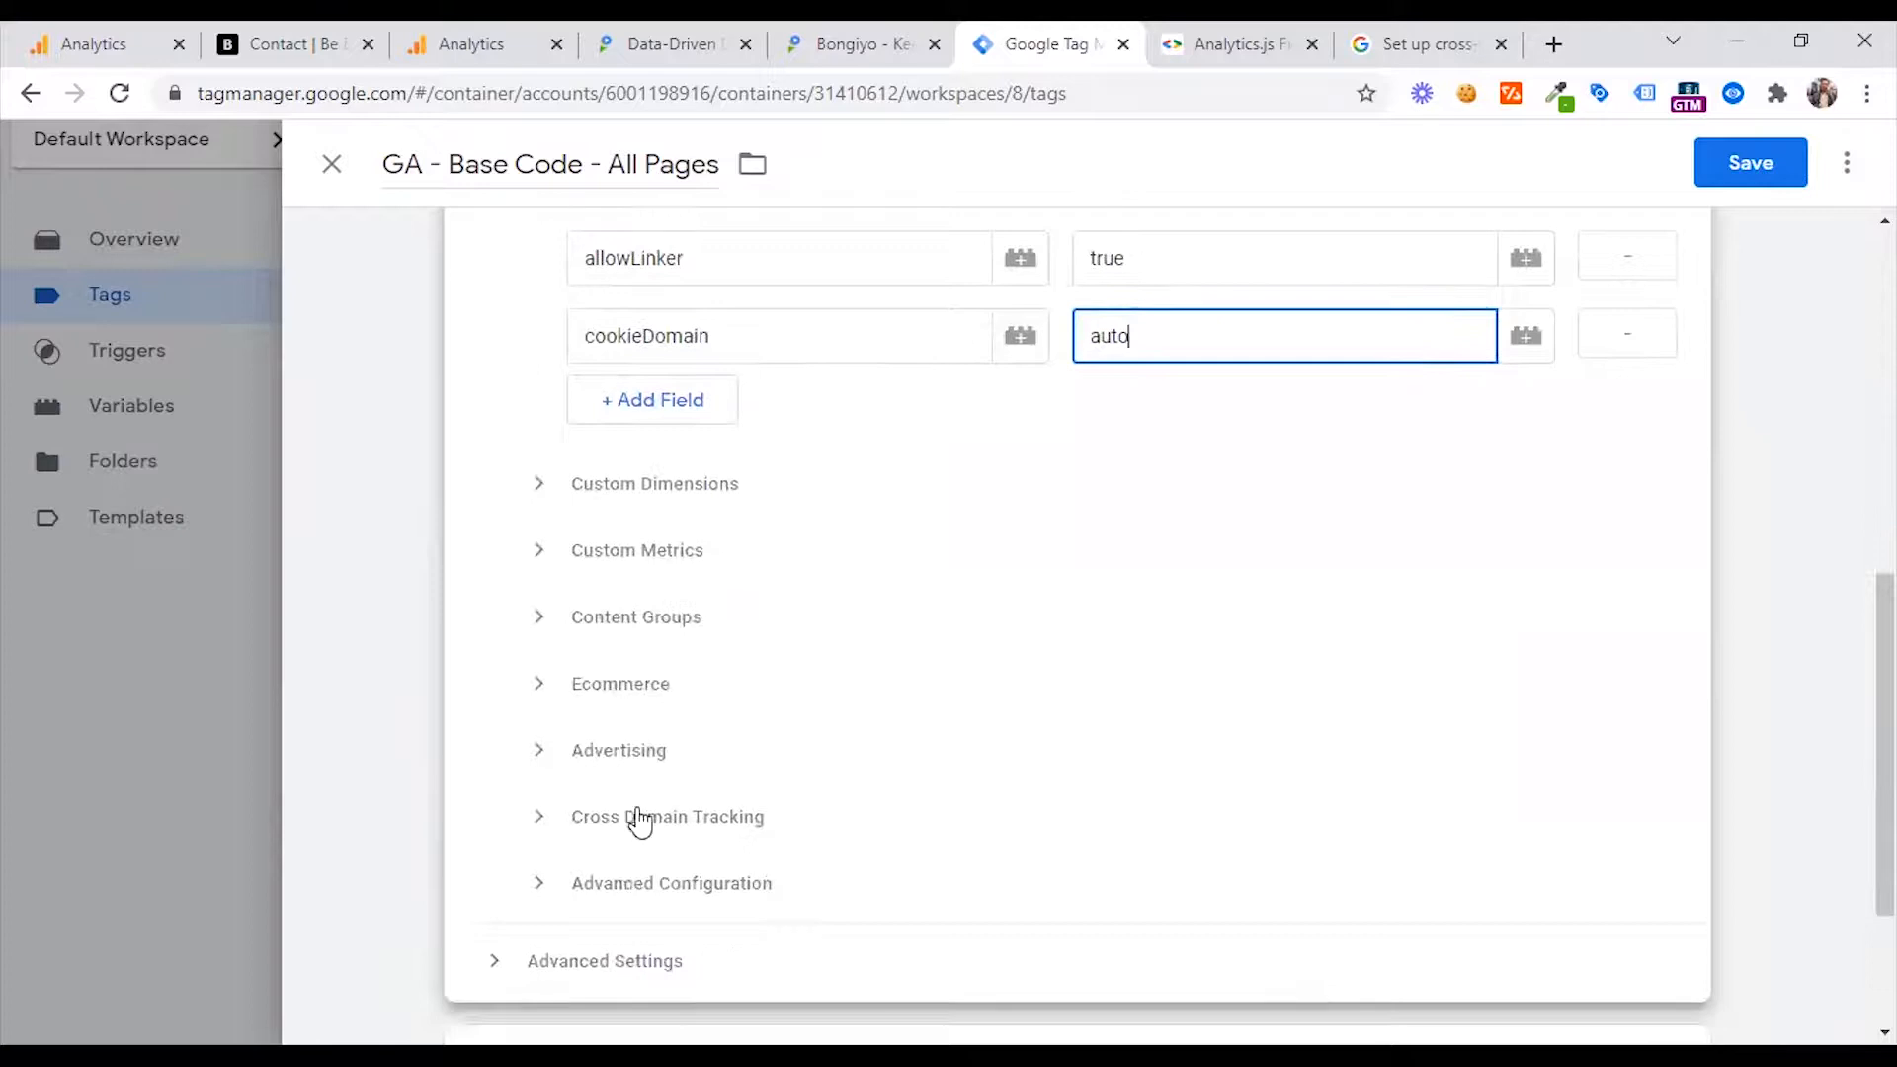
click(658, 818)
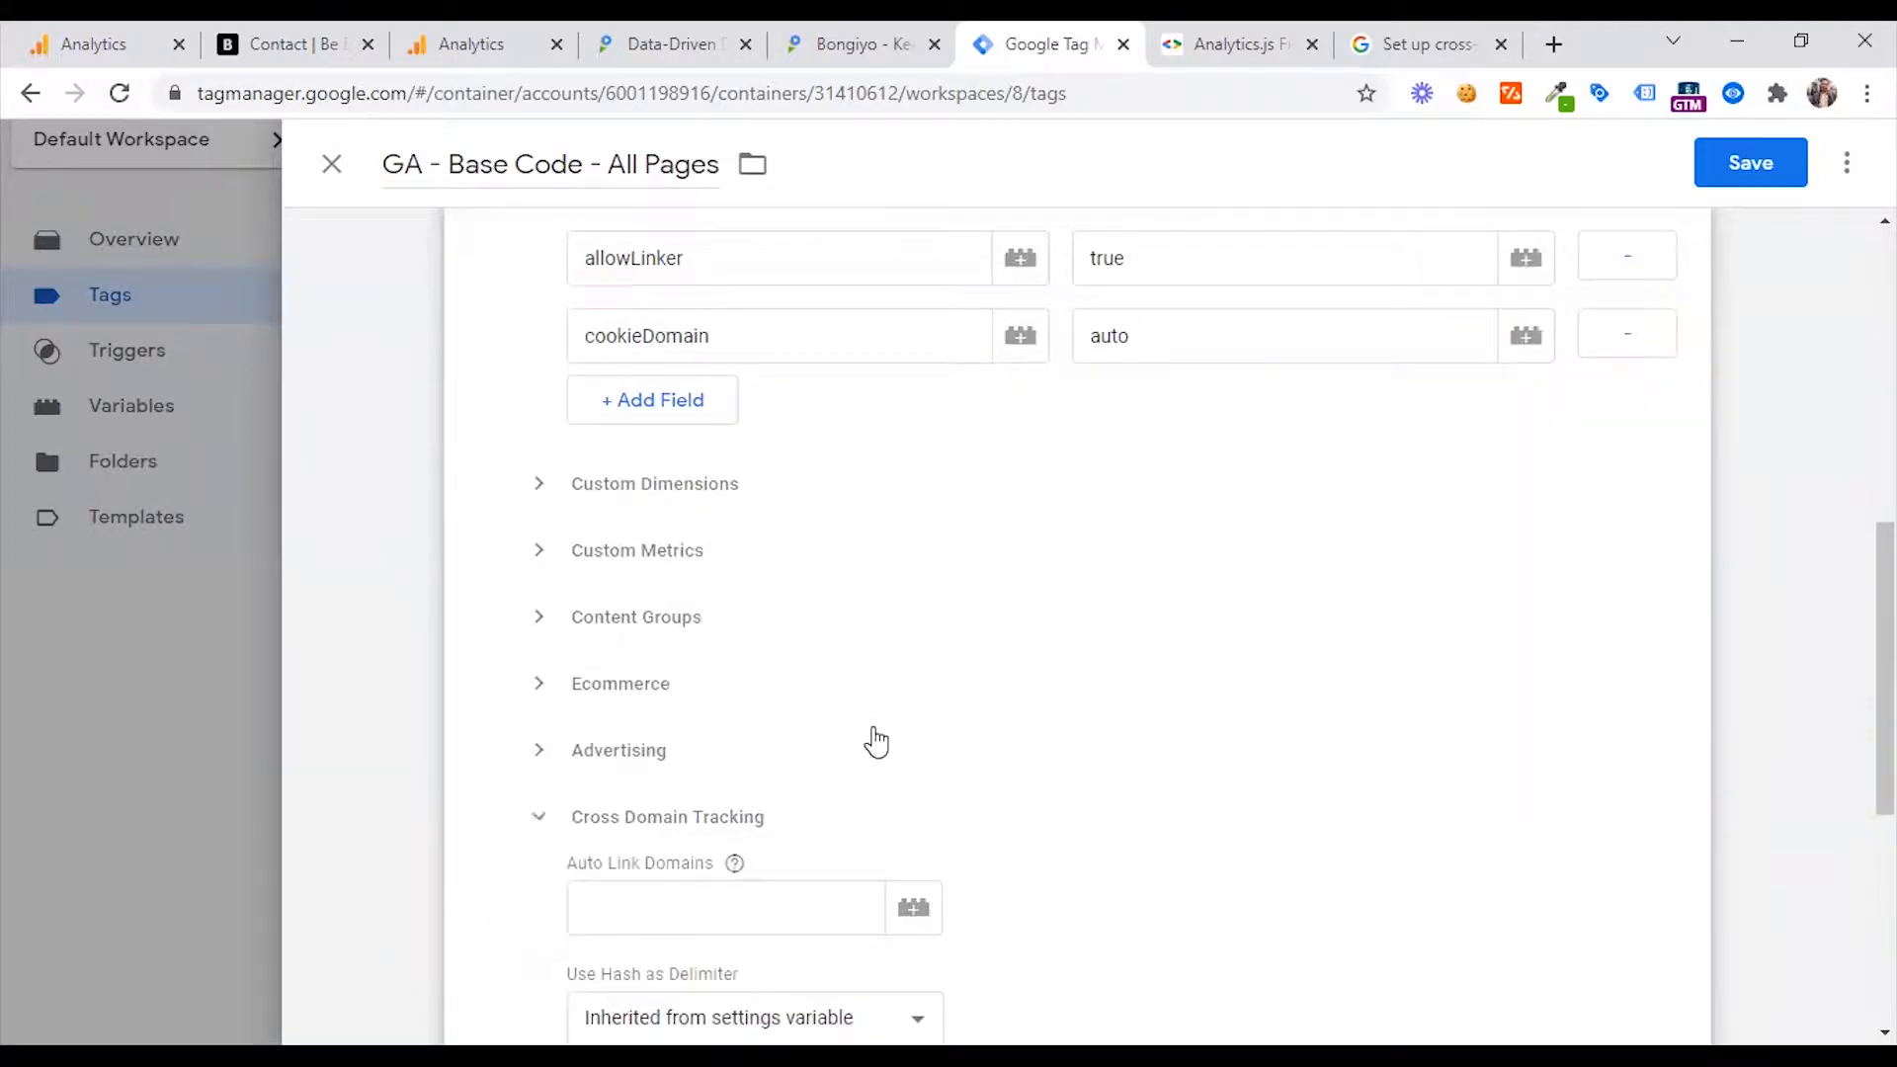
scroll(790, 692, down, 3)
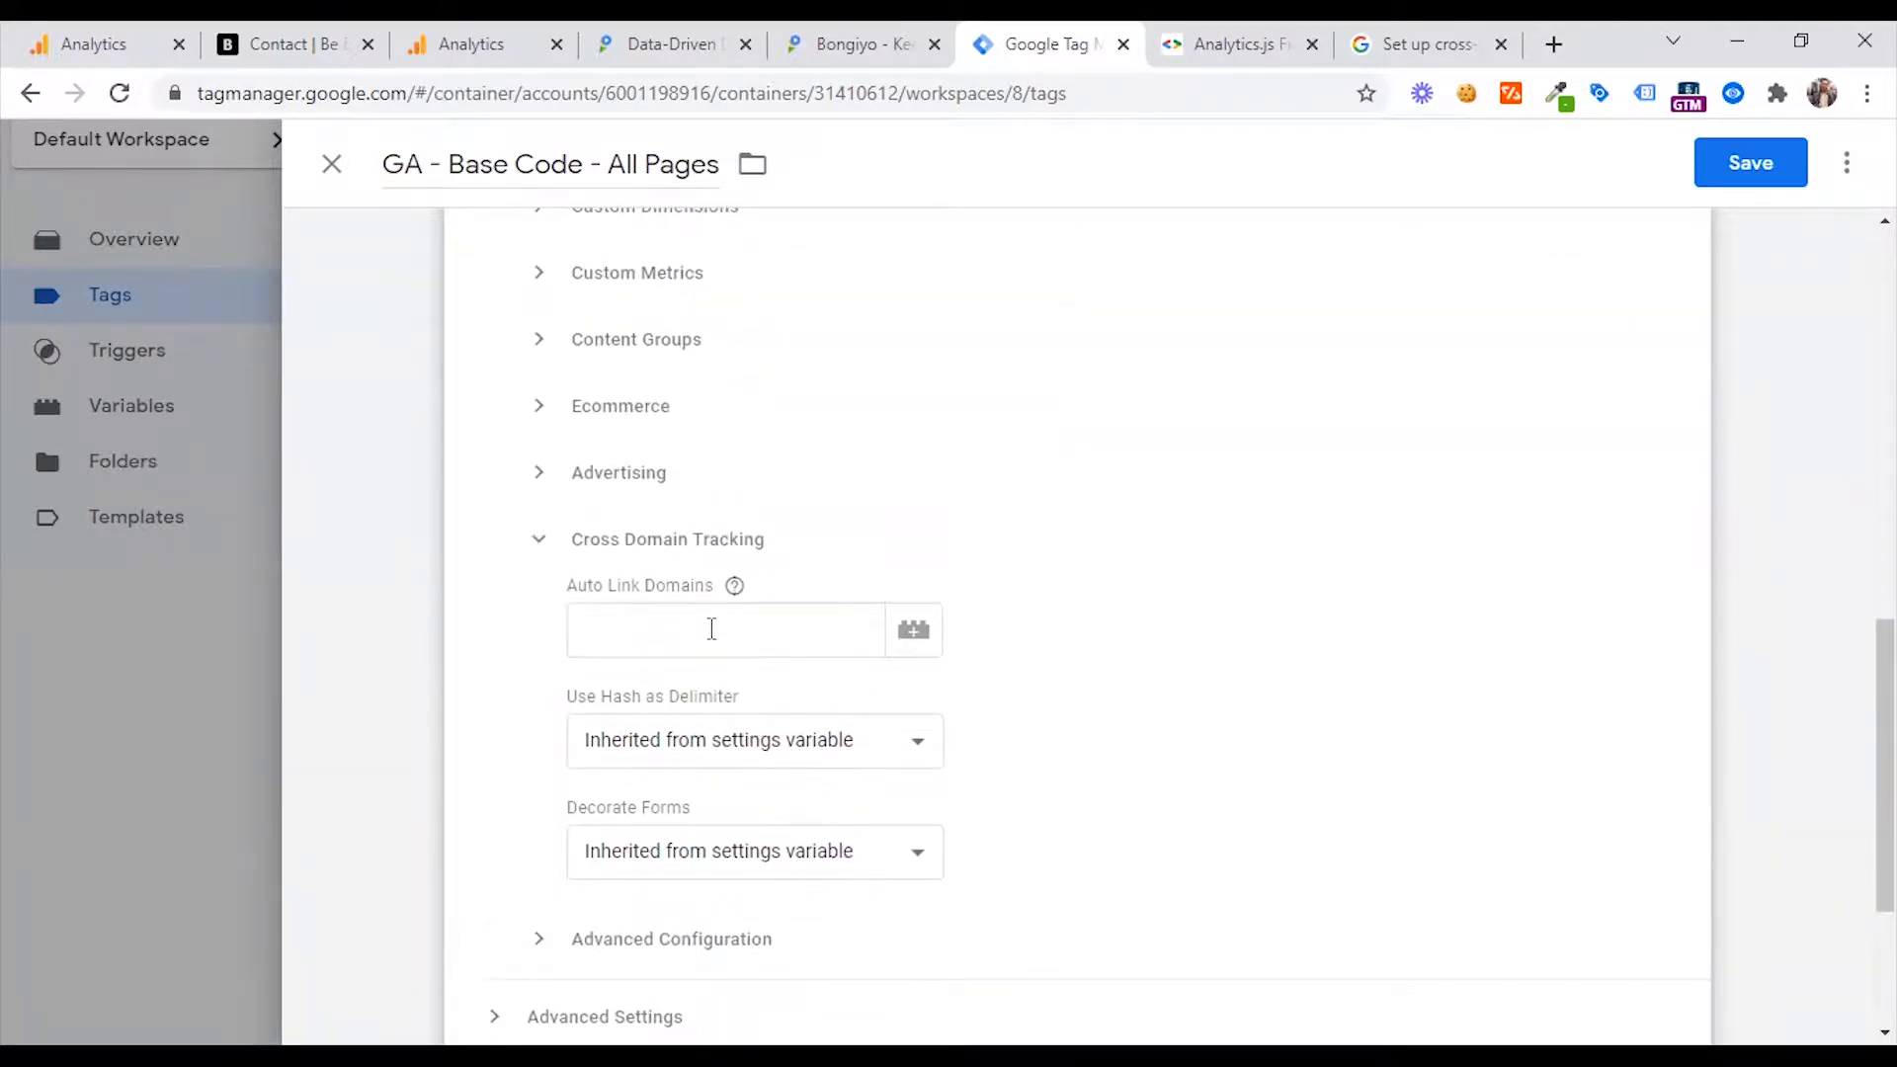
click(711, 630)
text(bo)
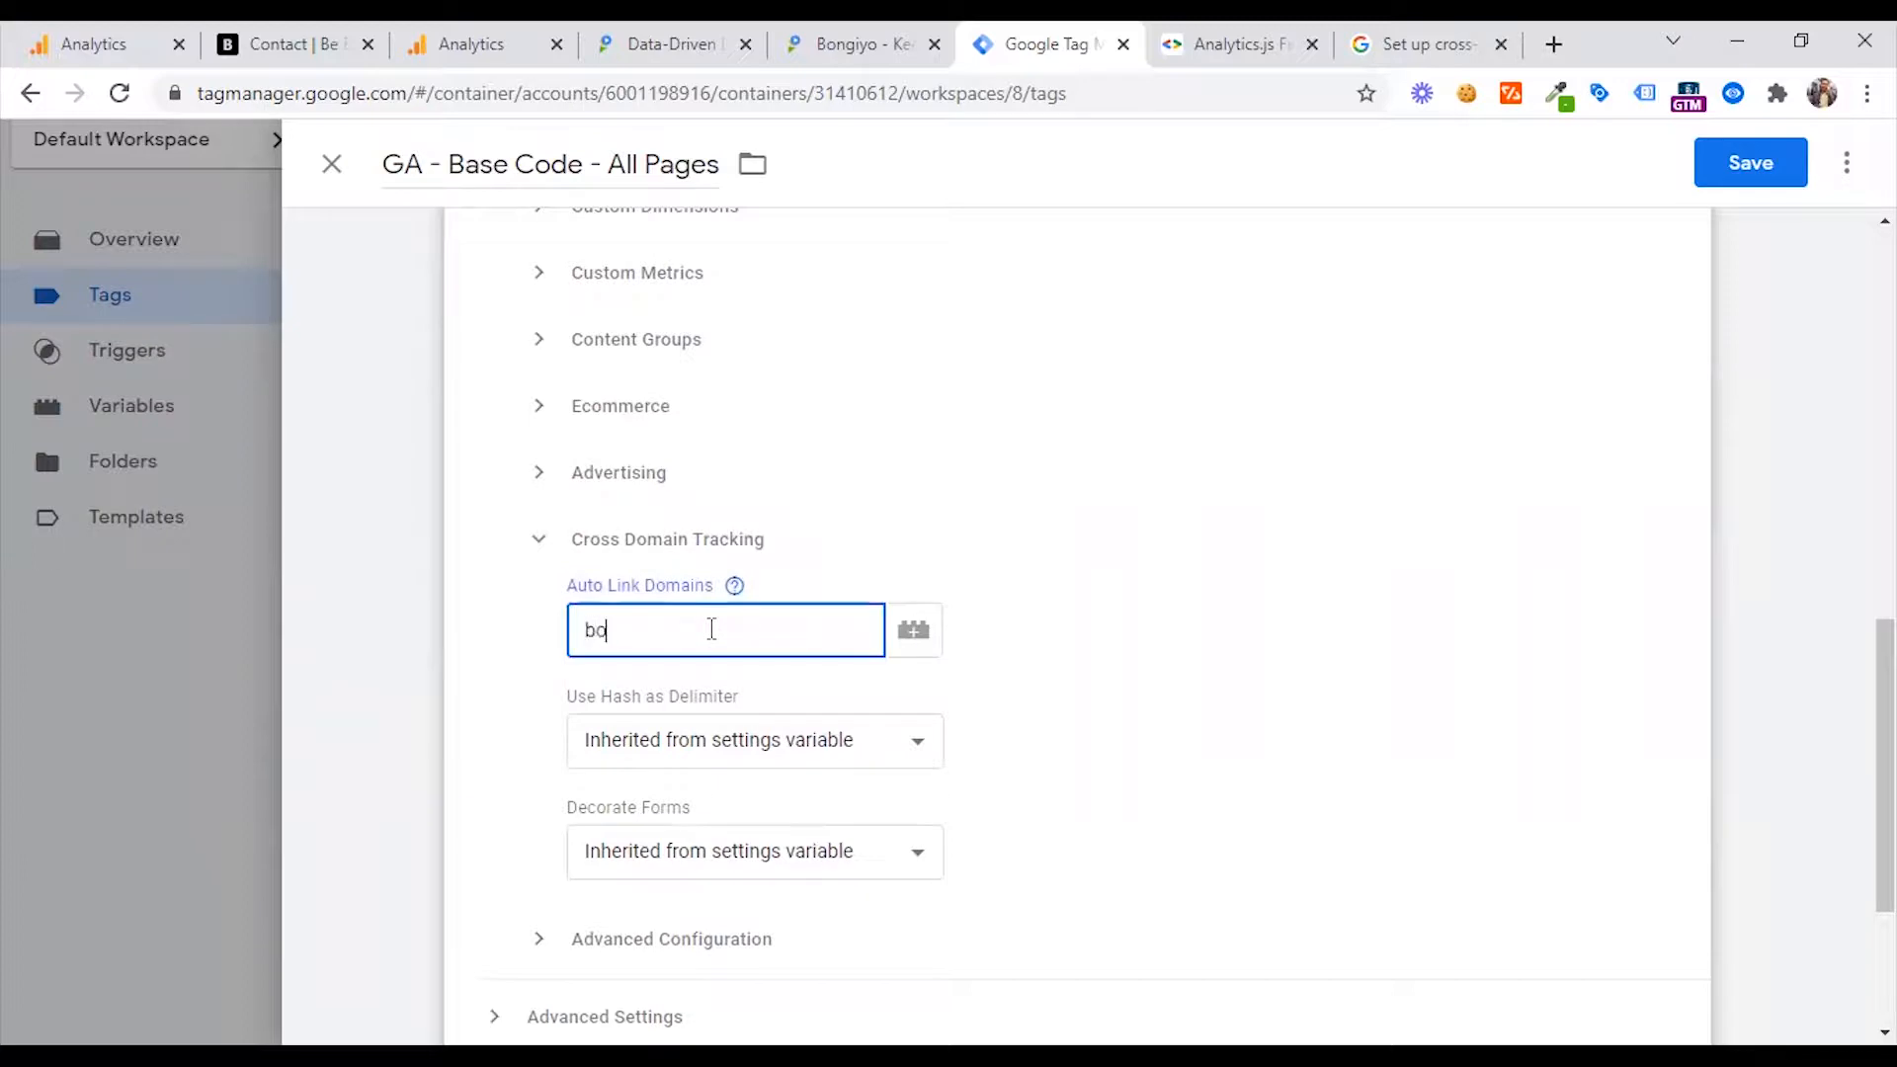
text(ngityo)
text(yo)
key(BackSpace)
key(BackSpace)
key(BackSpace)
key(BackSpace)
text(iyo.com,bongiyo.xyz)
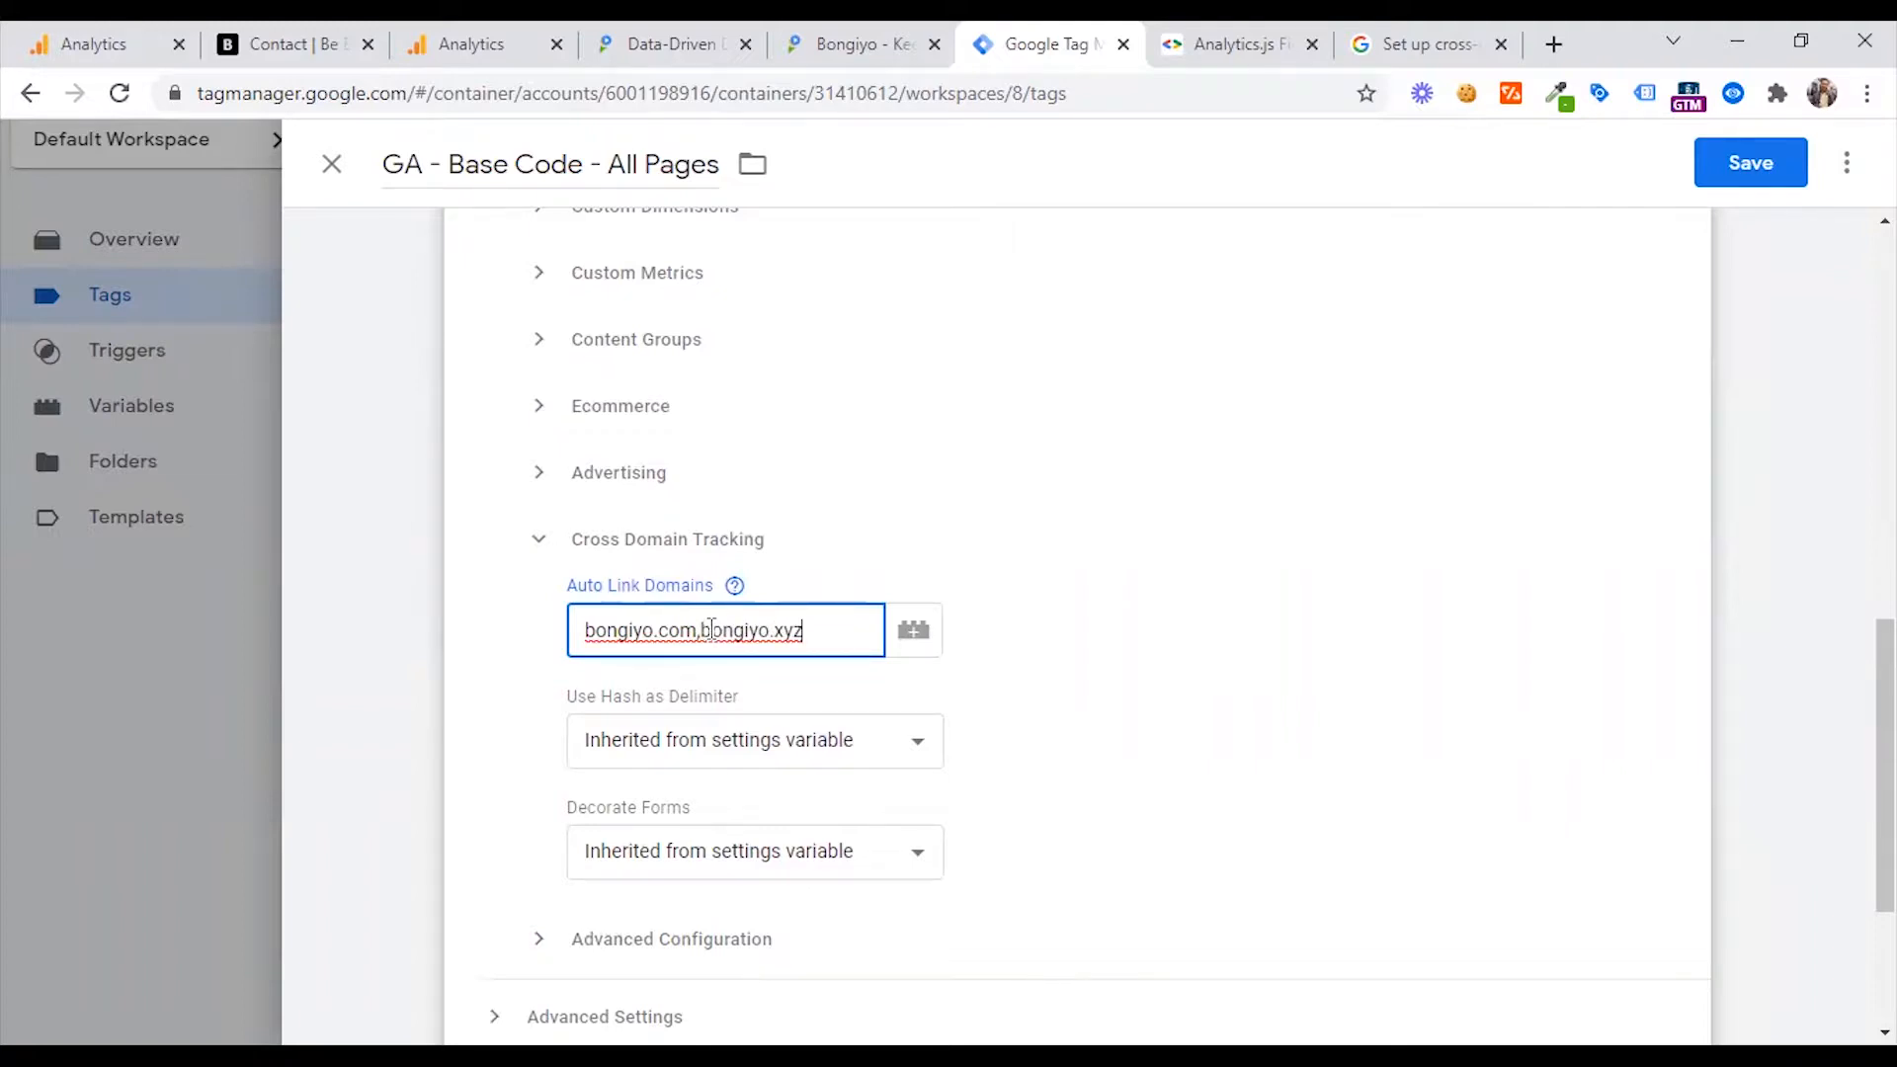
click(699, 866)
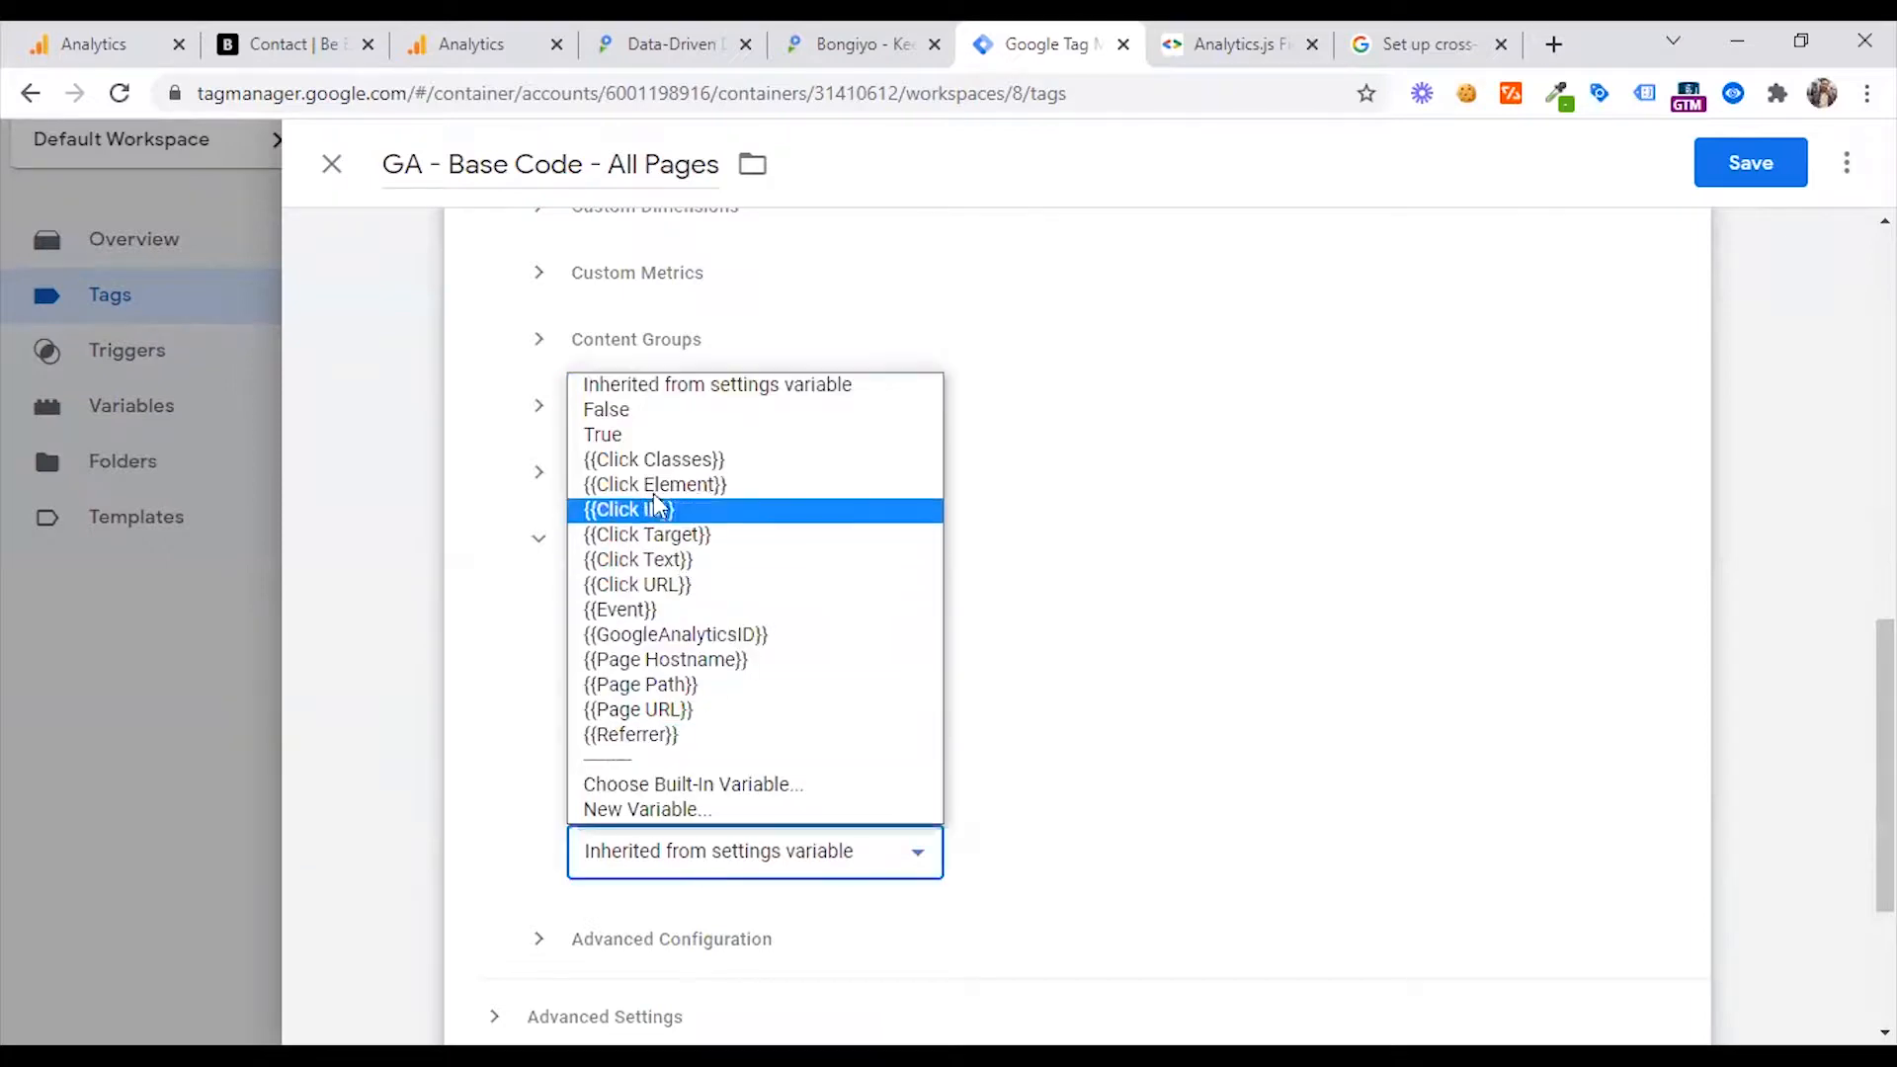
click(613, 437)
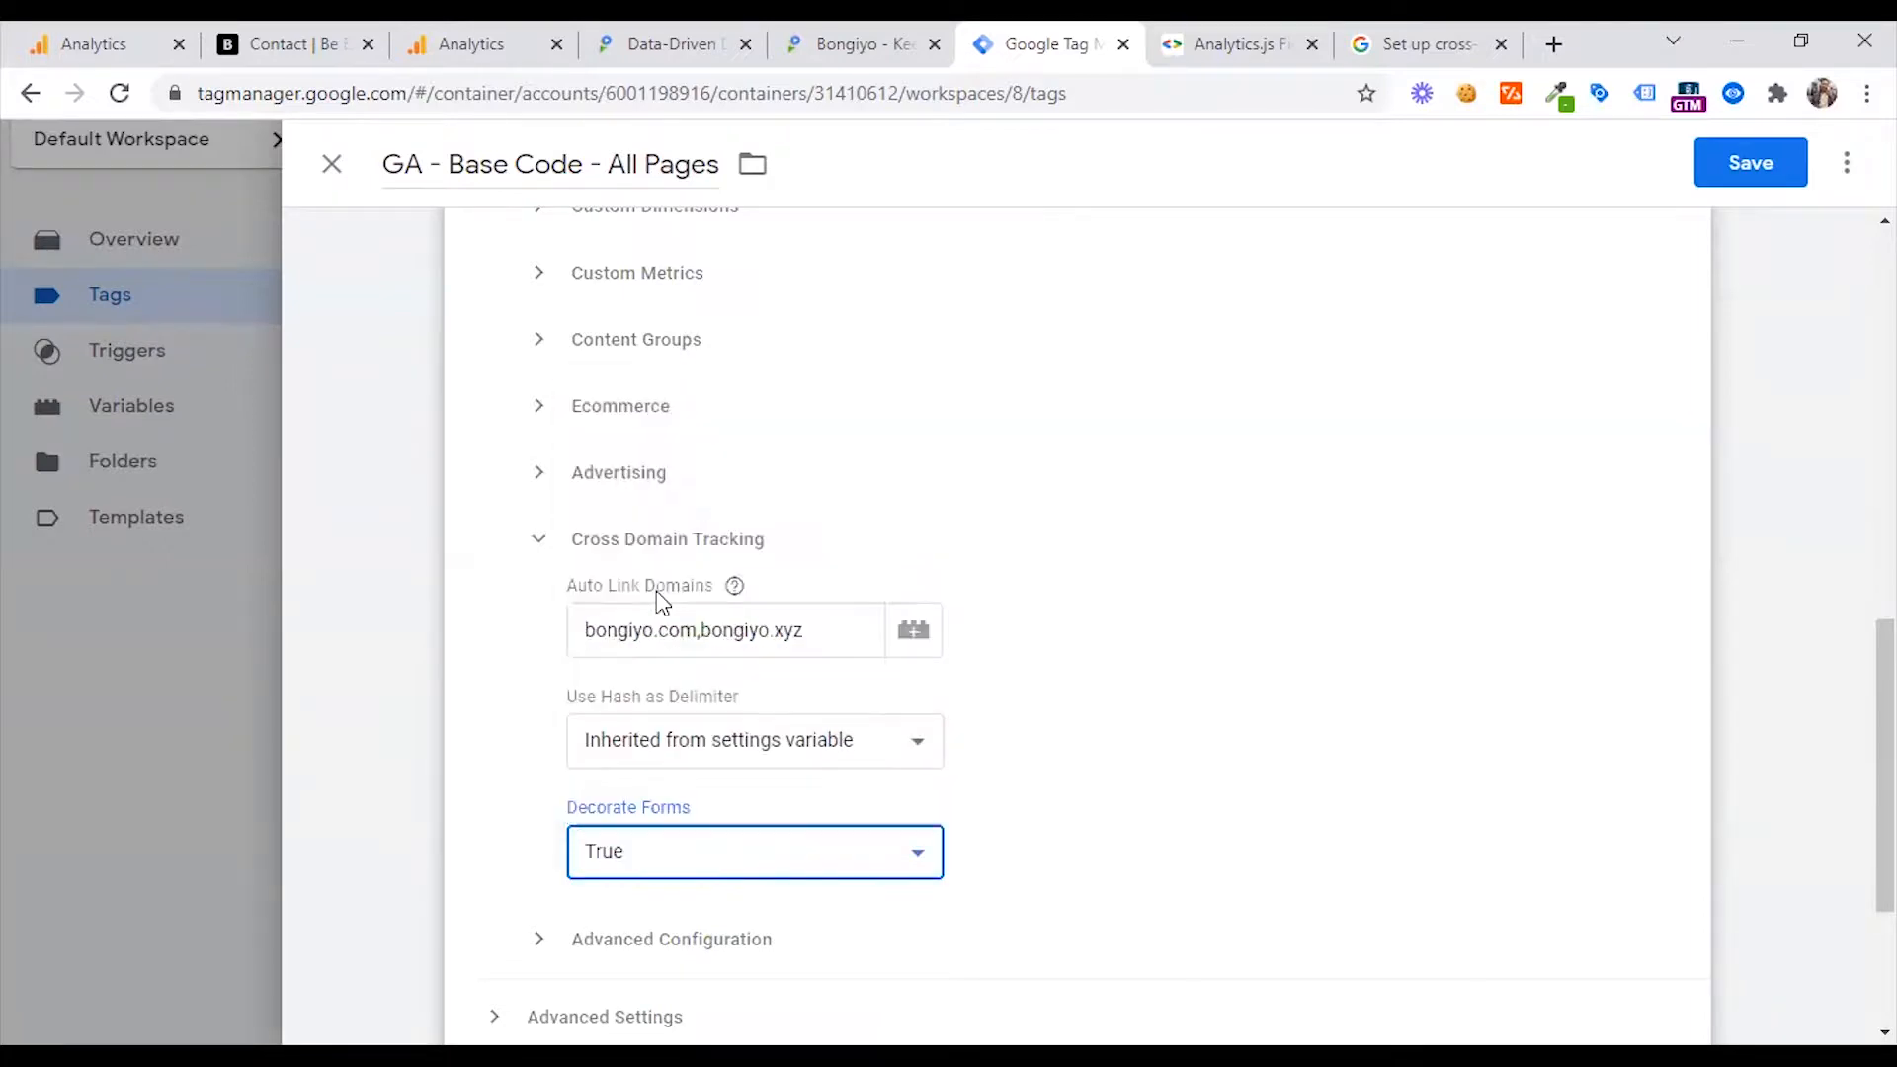
- Review the bongiyo.com and bongiyo.xyz sites and the Analytics realtime Content report, then recheck the tag's cross-domain settings in Tag Manager
click(655, 49)
click(851, 44)
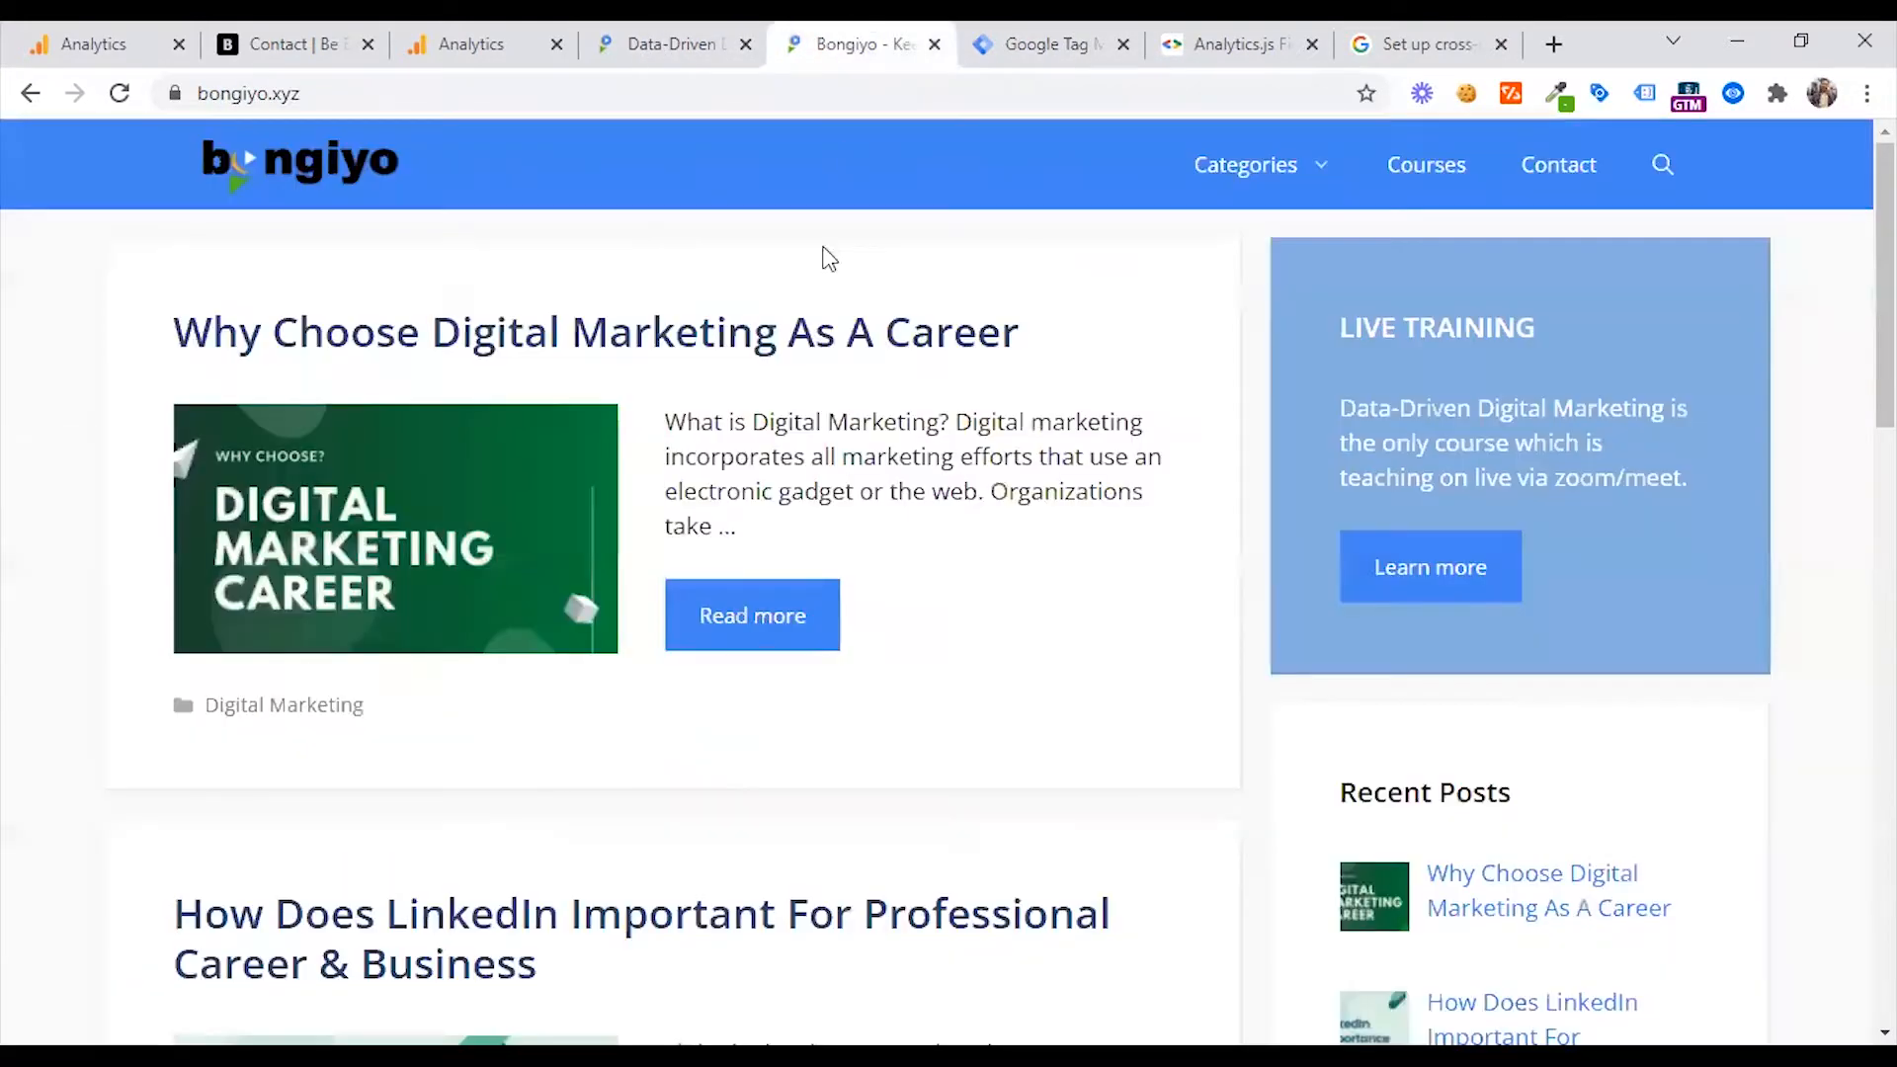
click(1050, 40)
click(484, 43)
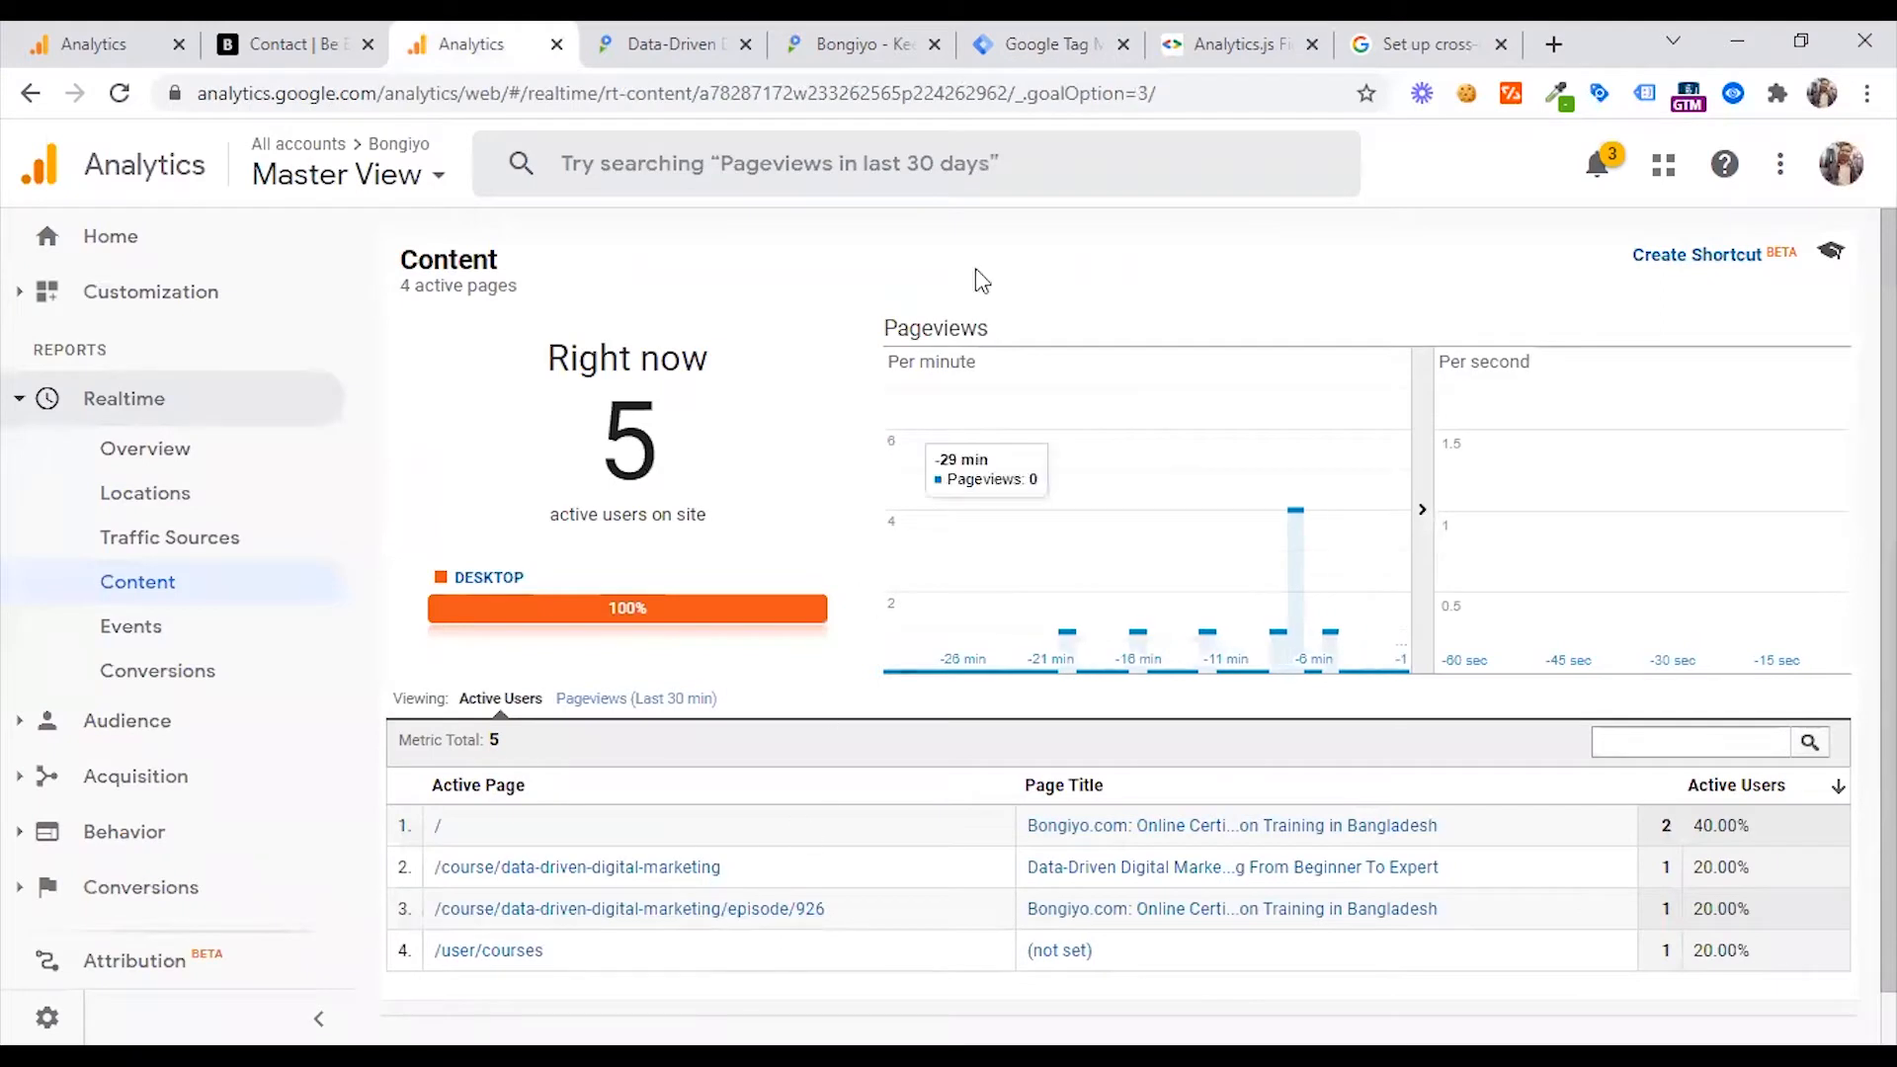
click(1045, 34)
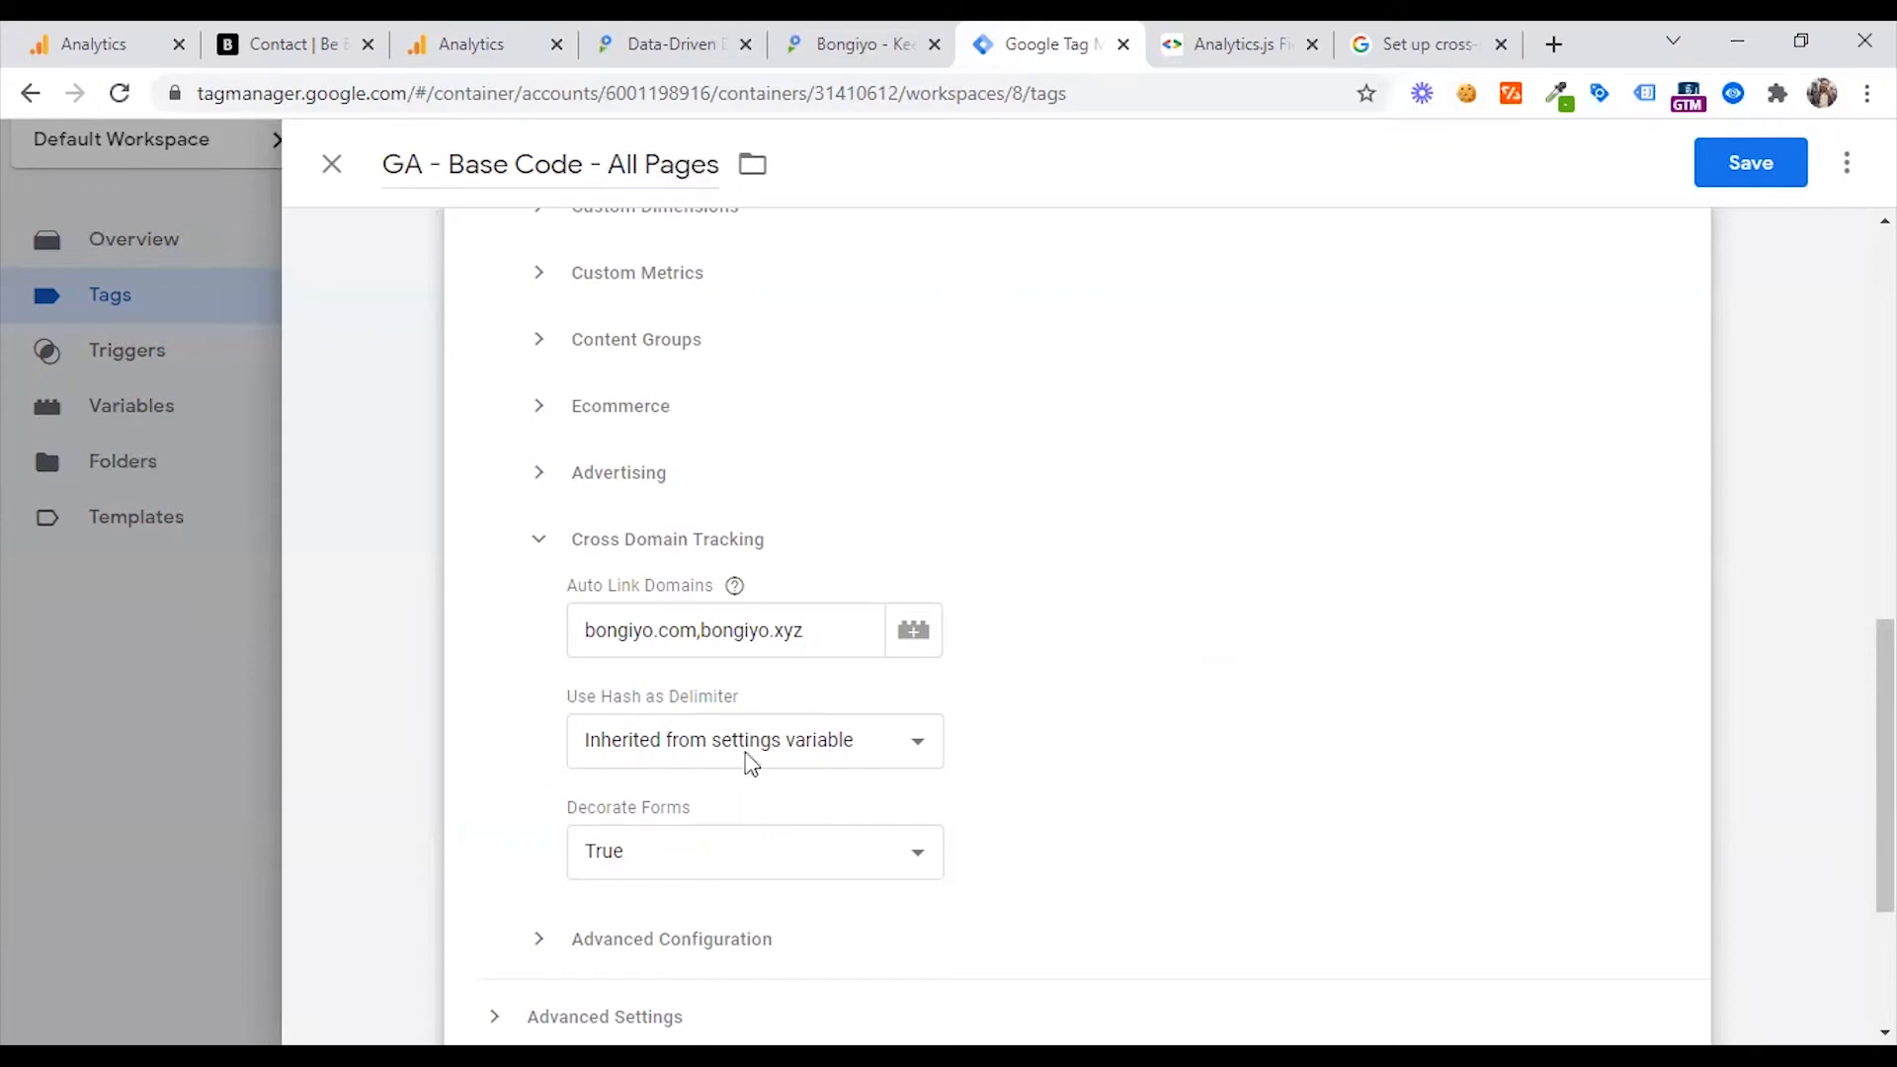
scroll(753, 791, down, 4)
scroll(775, 896, up, 7)
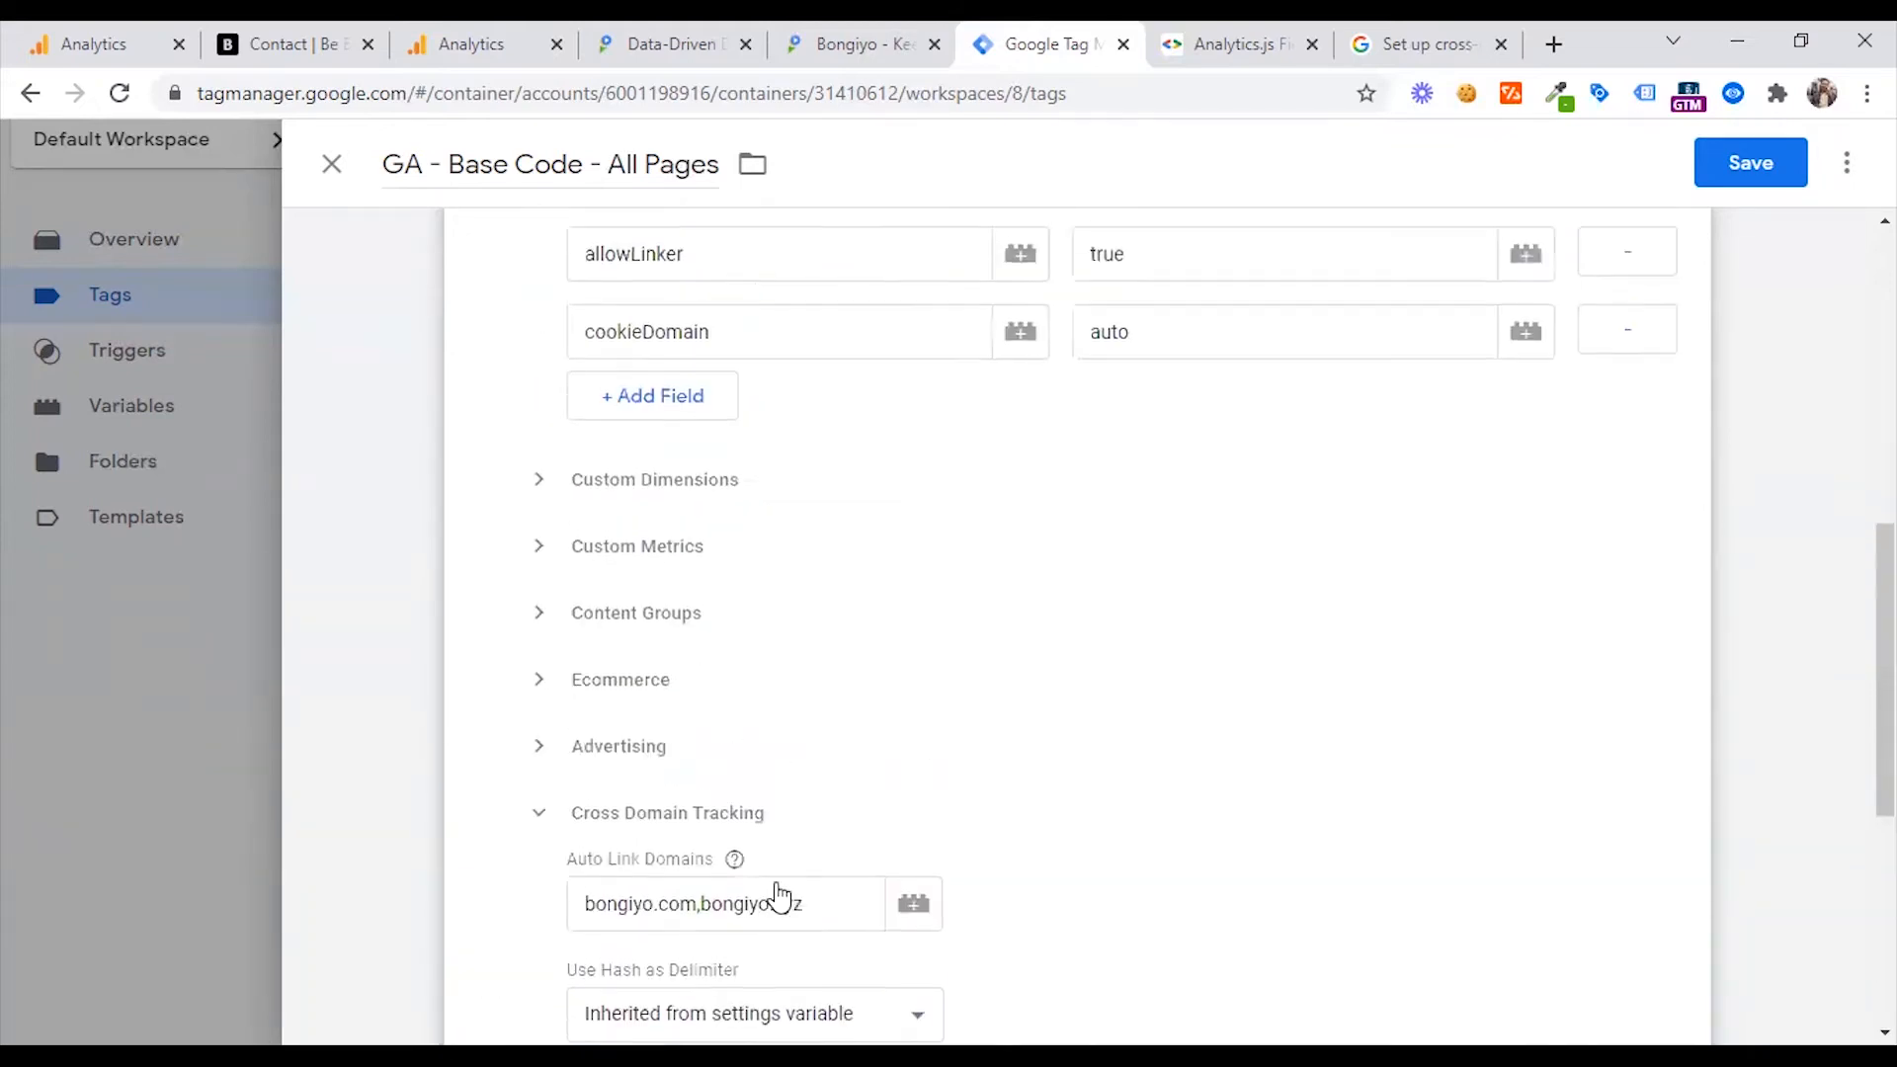